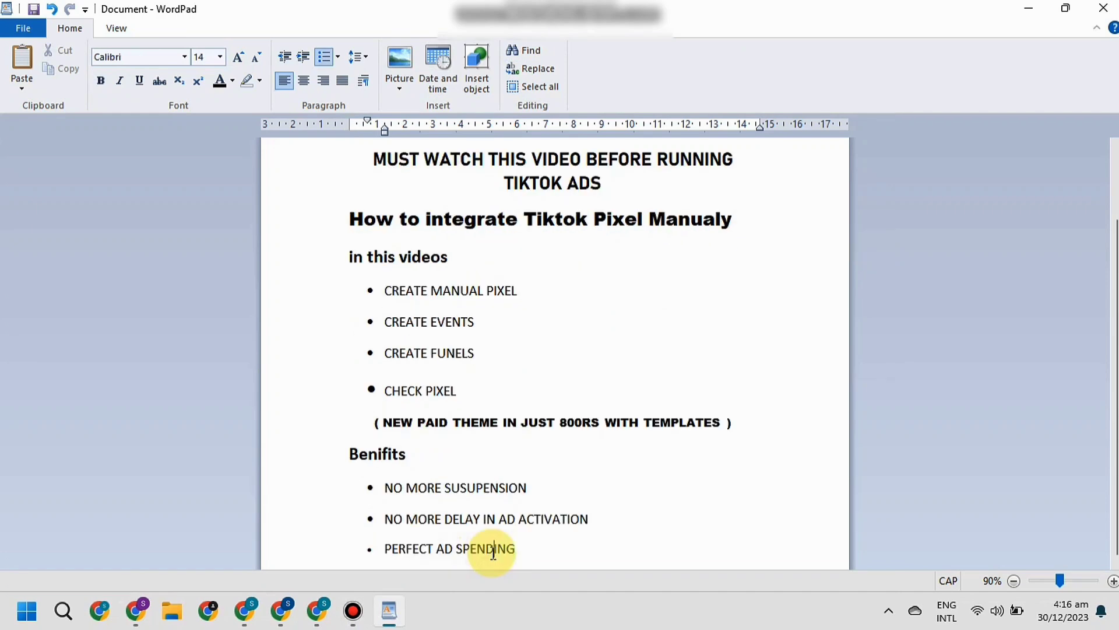
Review the WordPad outline of topics for the manual TikTok pixel integration, from creating the pixel to the paid theme offer
{"action": "scroll", "coordinate": [1085, 454], "scroll_direction": "up", "scroll_amount": 2}
{"action": "scroll", "coordinate": [555, 350], "scroll_direction": "up", "scroll_amount": 1}
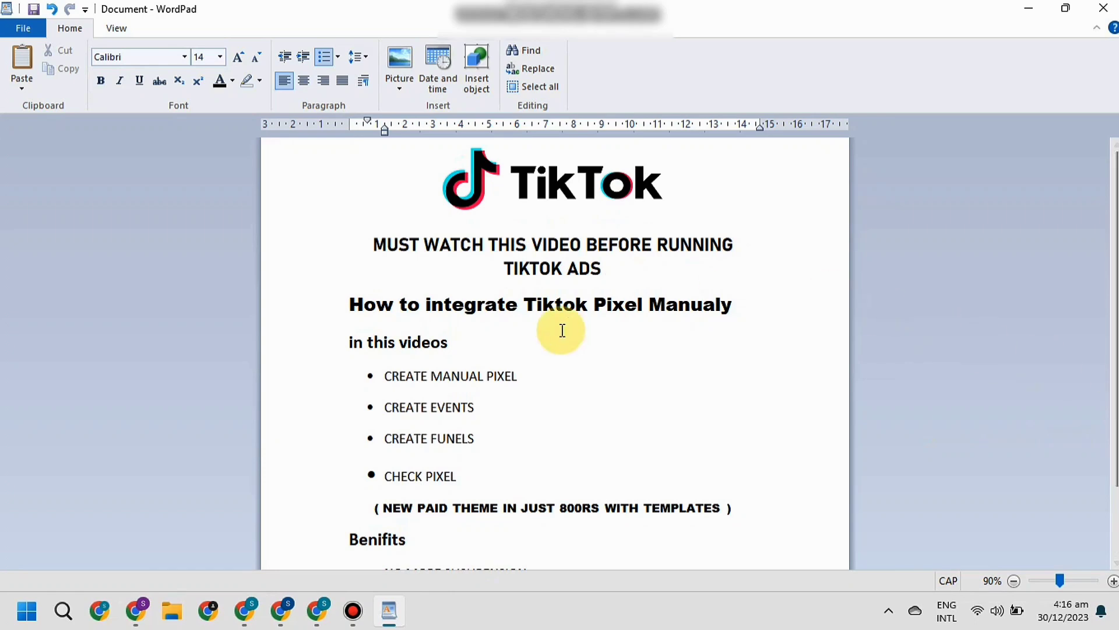
{"action": "left_click_drag", "start_coordinate": [386, 378], "coordinate": [569, 386]}
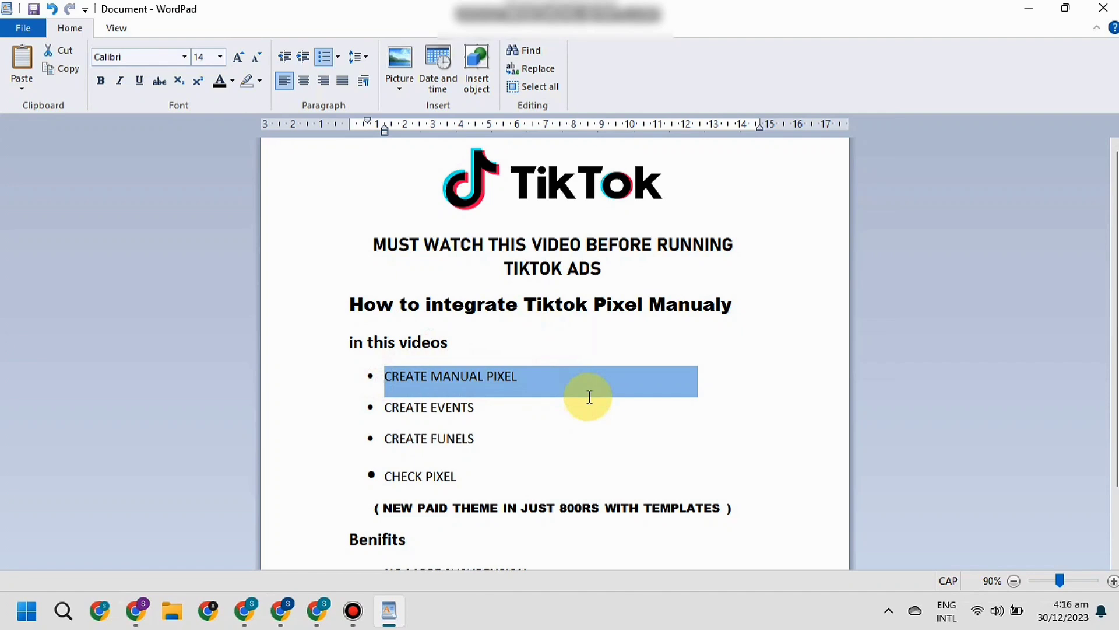
{"action": "left_click", "coordinate": [482, 408]}
{"action": "left_click", "coordinate": [483, 438]}
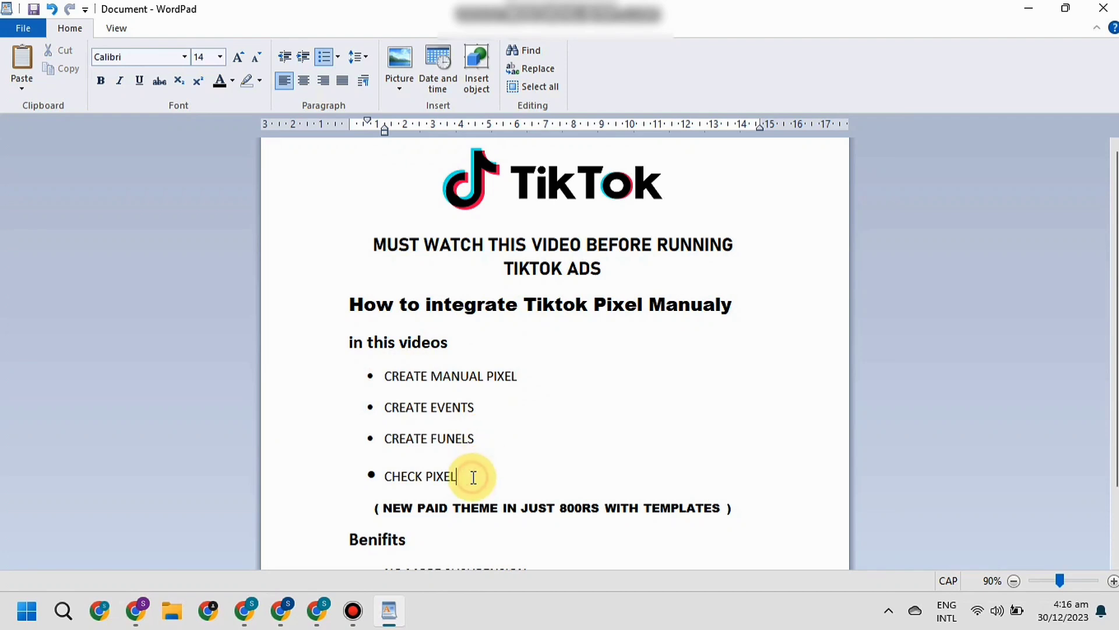
{"action": "scroll", "coordinate": [583, 461], "scroll_direction": "down", "scroll_amount": 1}
{"action": "left_click", "coordinate": [726, 445]}
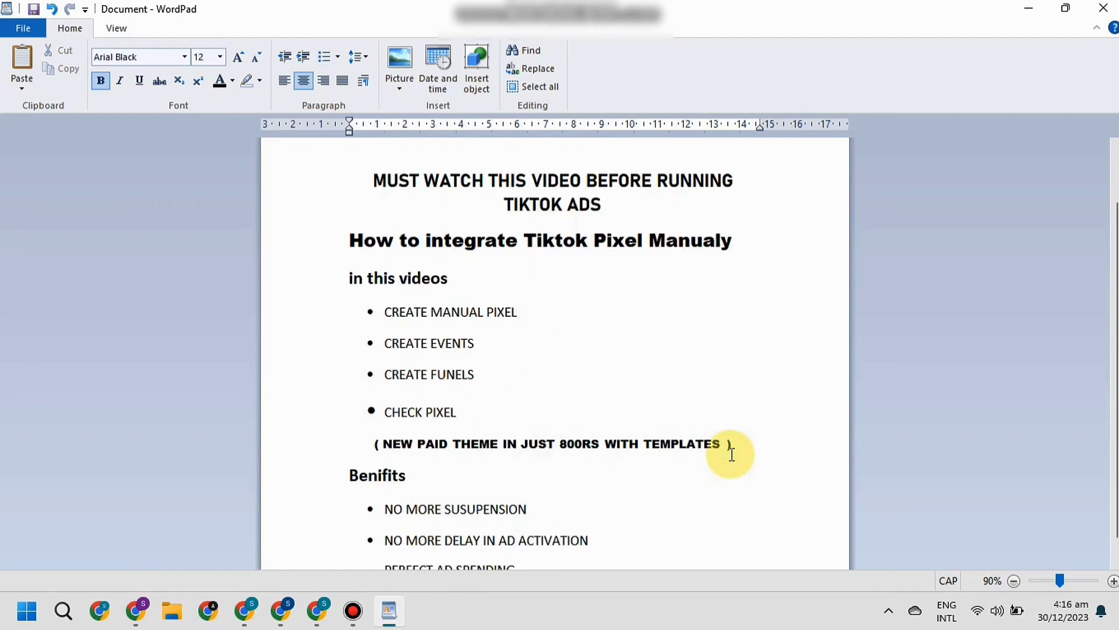
Switch to Chrome and open Ads Manager for the listed advertiser account from TikTok Business Center
{"action": "left_click", "coordinate": [323, 612]}
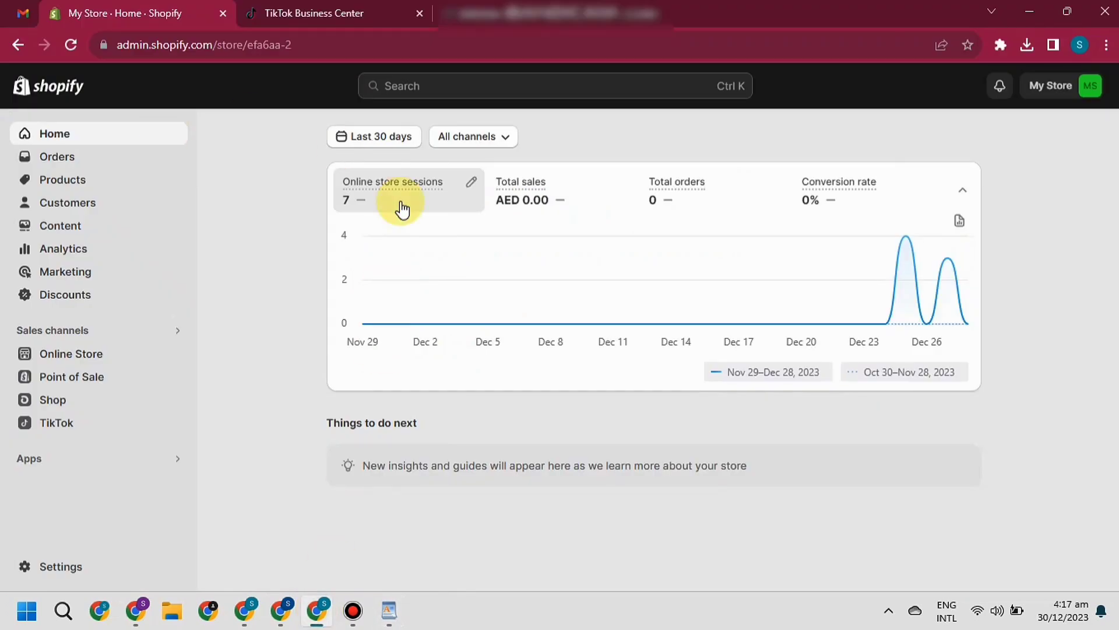
{"action": "left_click", "coordinate": [56, 422]}
{"action": "left_click", "coordinate": [358, 12]}
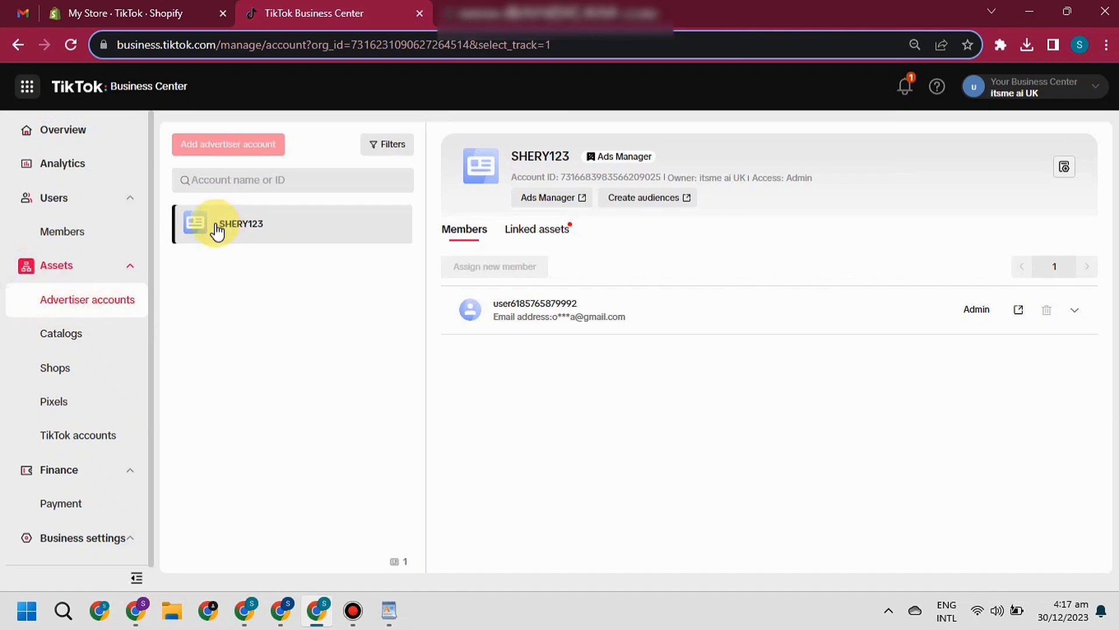
{"action": "left_click_drag", "start_coordinate": [216, 232], "coordinate": [262, 229]}
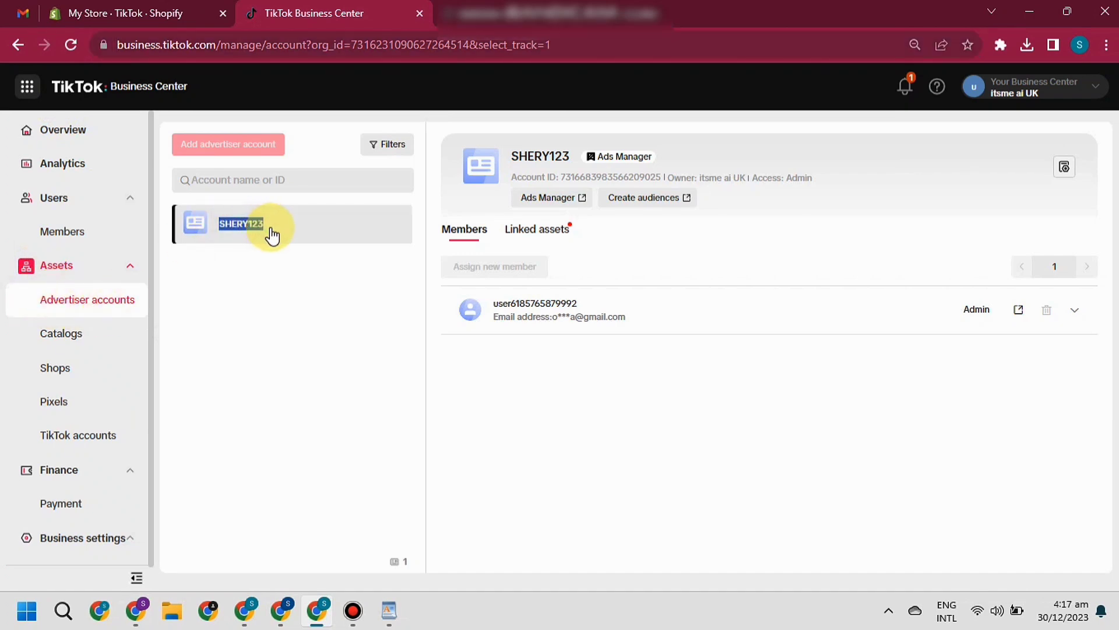
{"action": "left_click", "coordinate": [533, 201]}
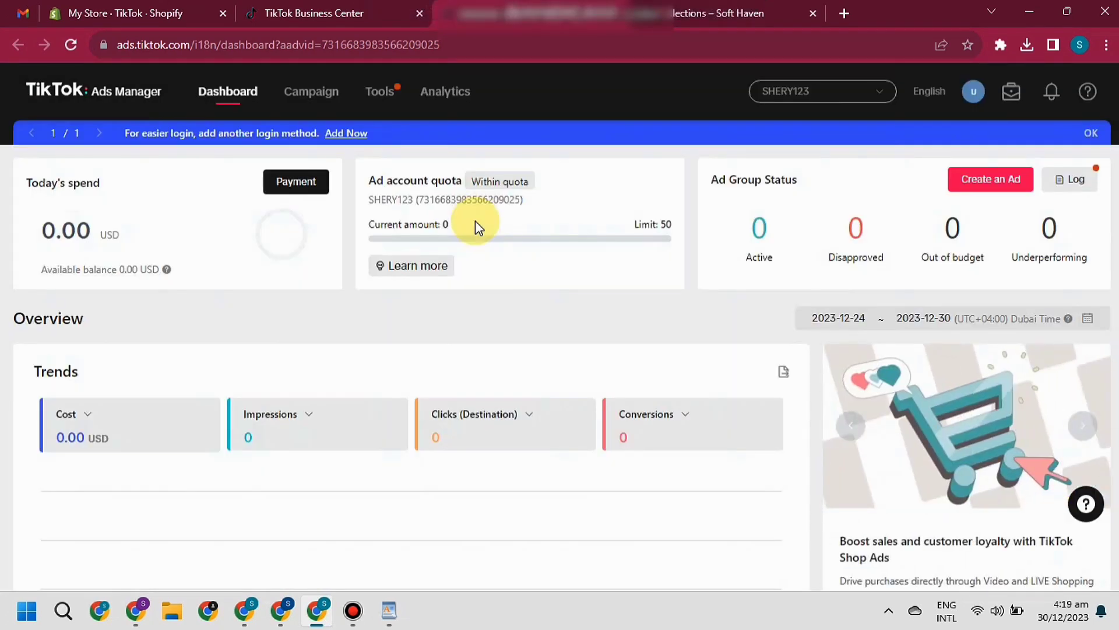
Open the Web Events management page in Events Manager and dismiss the introductory pop-ups
{"action": "mouse_move", "coordinate": [382, 98]}
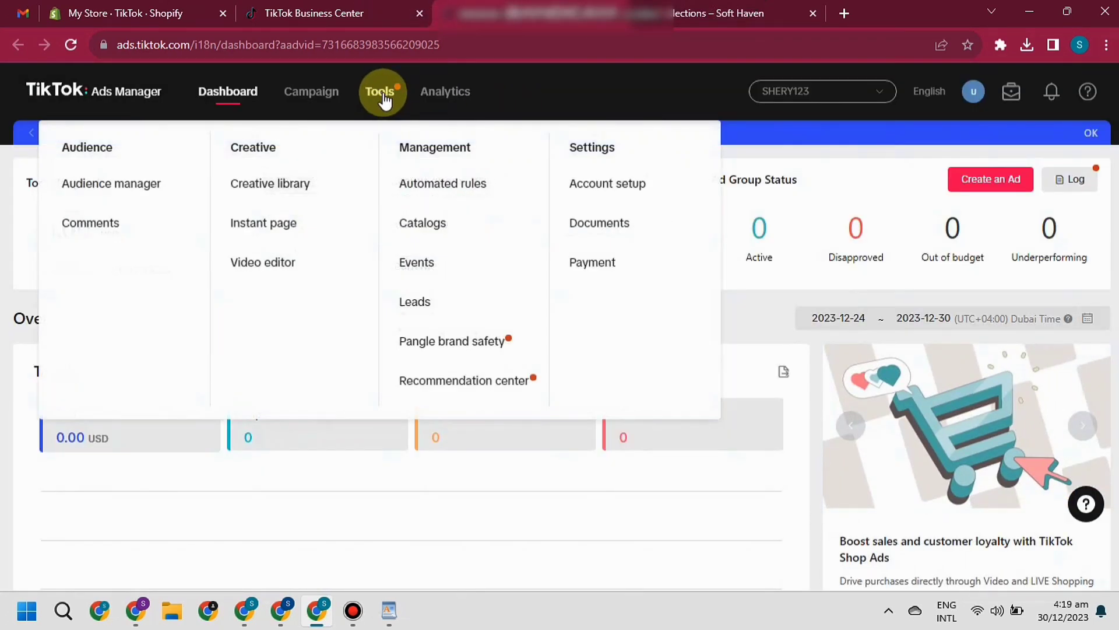
{"action": "left_click", "coordinate": [433, 272]}
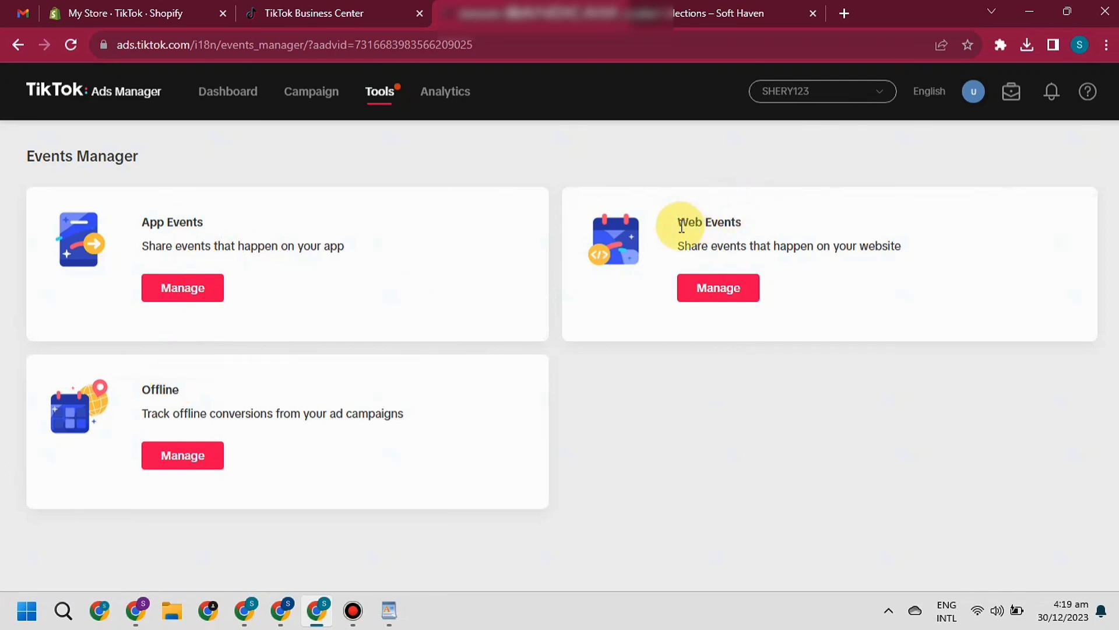
{"action": "left_click_drag", "start_coordinate": [681, 226], "coordinate": [745, 221]}
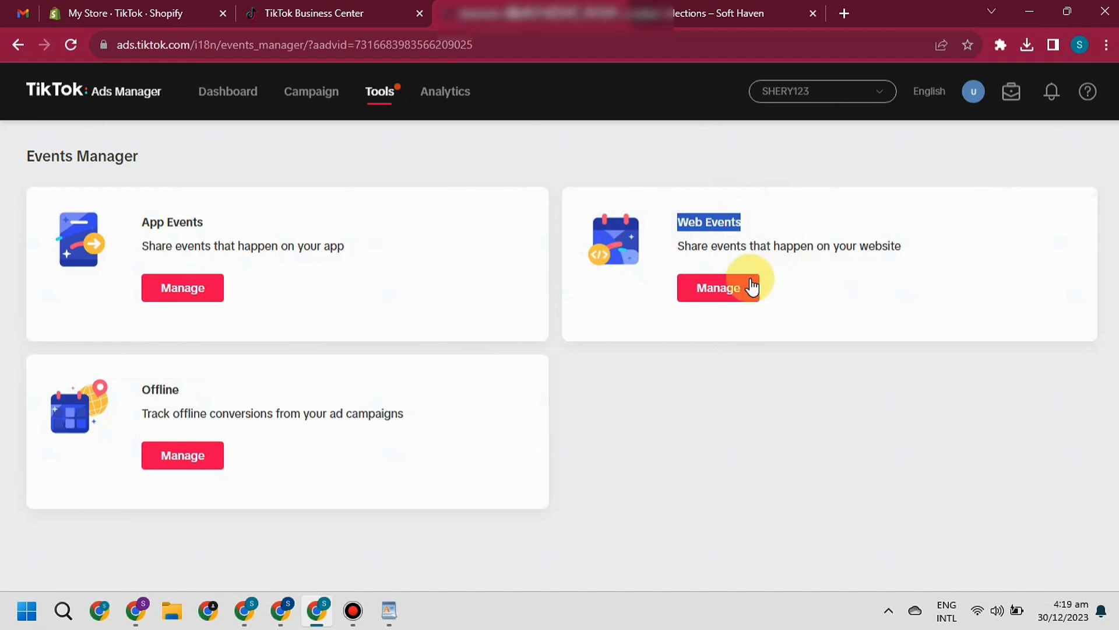
{"action": "left_click", "coordinate": [723, 293]}
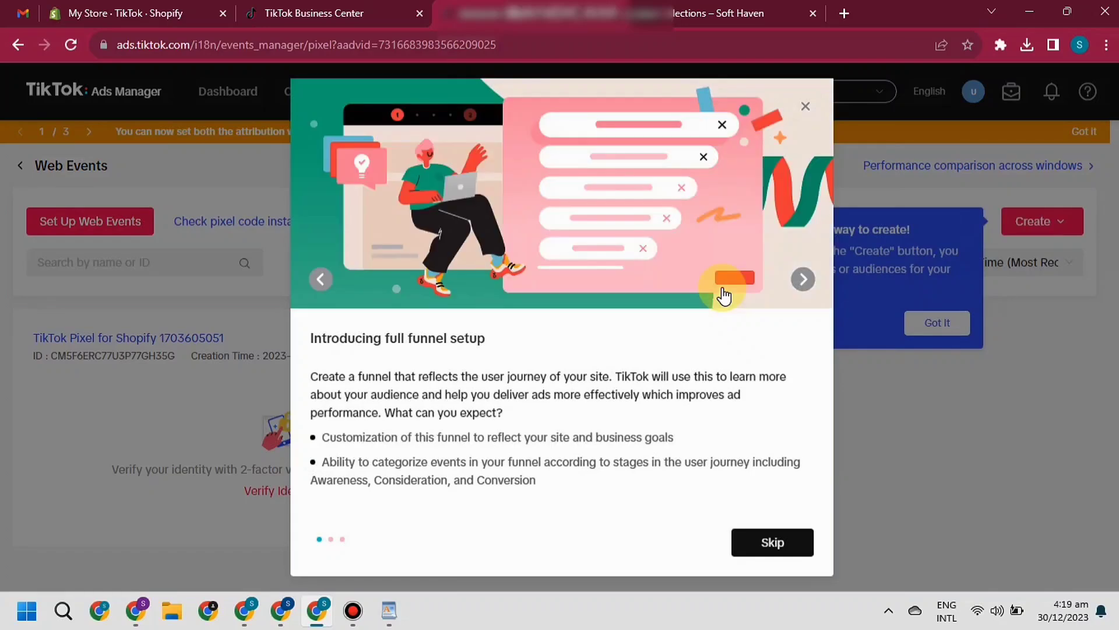
{"action": "left_click", "coordinate": [766, 542]}
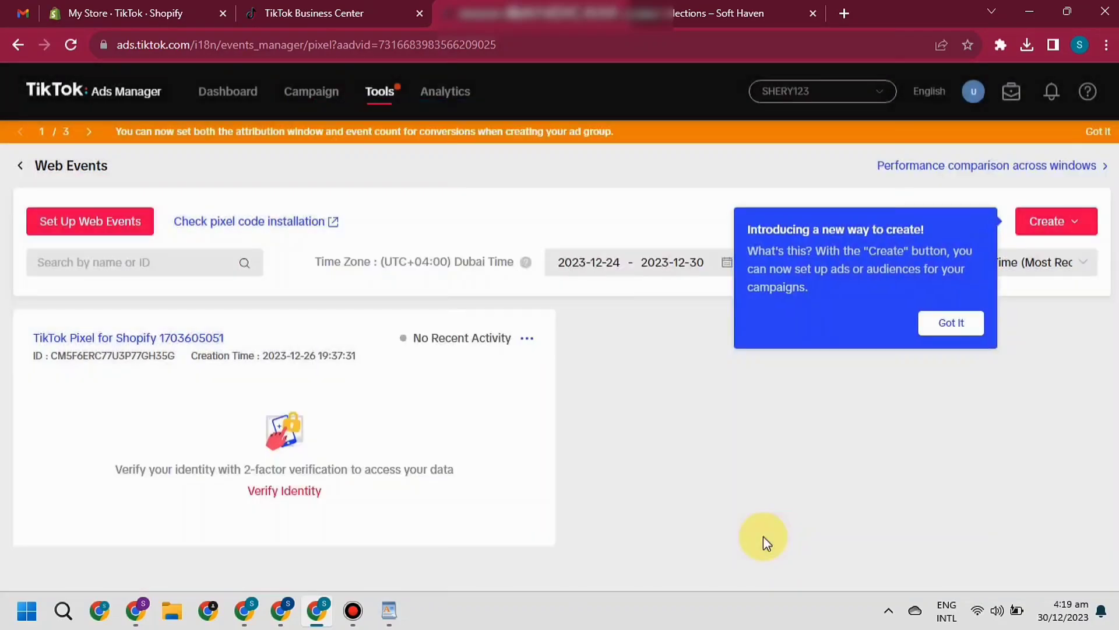
{"action": "left_click", "coordinate": [980, 322]}
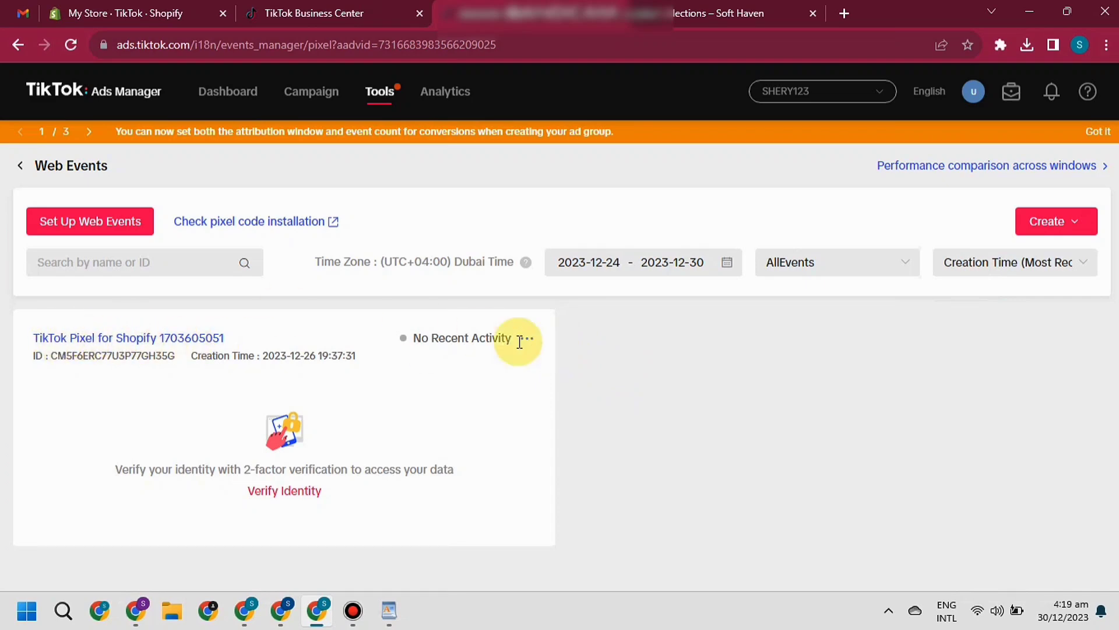
Delete the existing TikTok Pixel for Shopify from the Web Events page
{"action": "left_click", "coordinate": [527, 338]}
{"action": "left_click", "coordinate": [520, 368]}
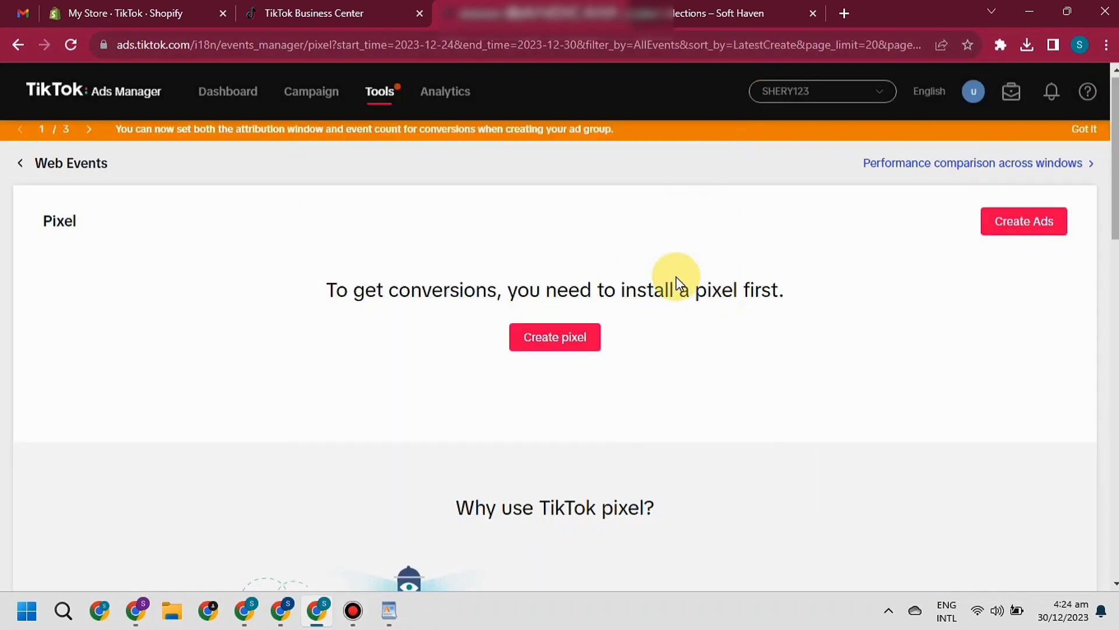
Start creating a new pixel with Manual setup as the setup method
{"action": "left_click", "coordinate": [554, 341]}
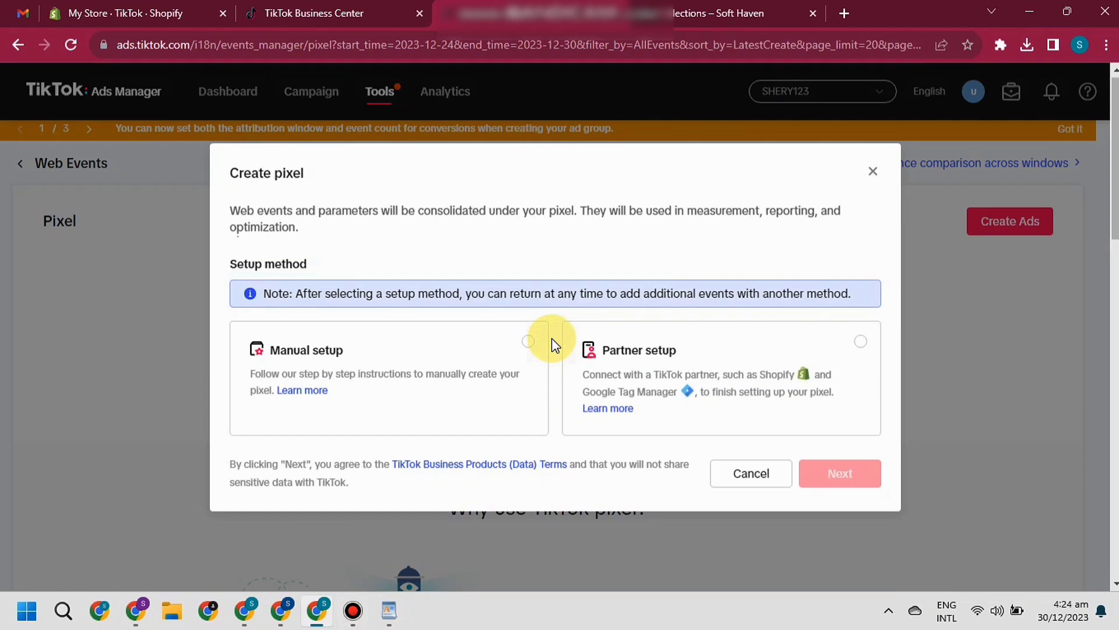
{"action": "left_click", "coordinate": [644, 369]}
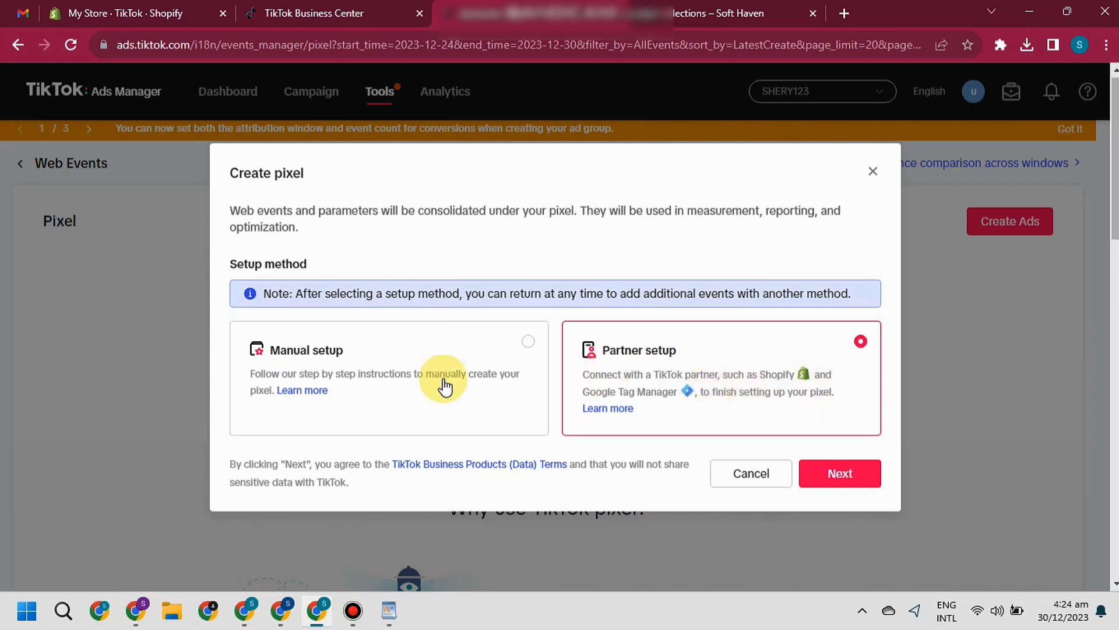
{"action": "left_click", "coordinate": [362, 373]}
{"action": "left_click", "coordinate": [847, 483]}
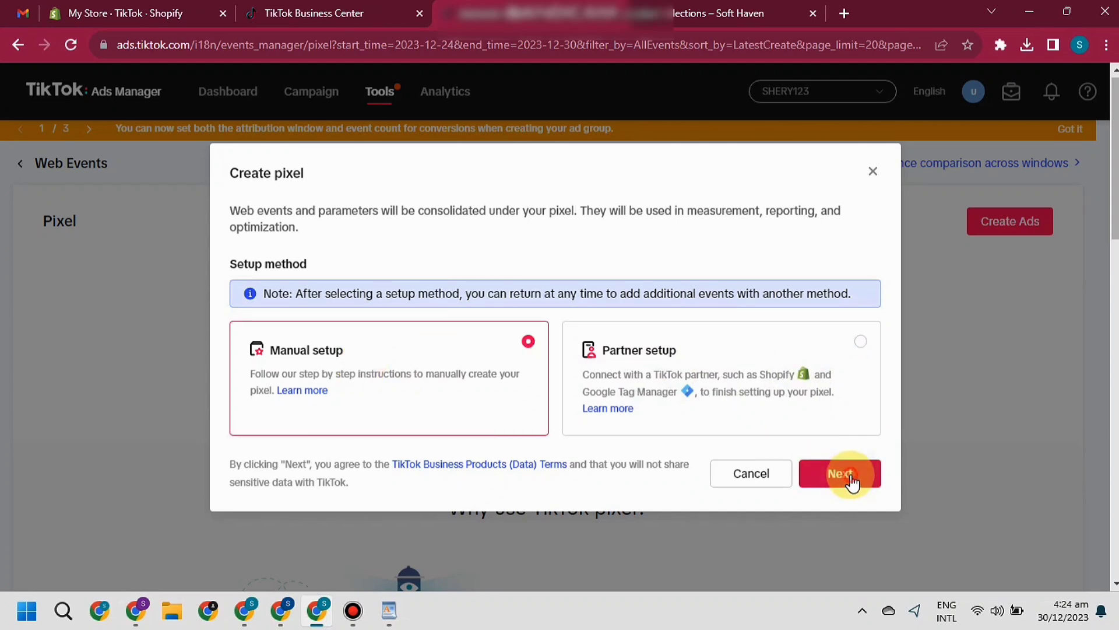
Name the new pixel Softhaven12 and create it
{"action": "left_click", "coordinate": [453, 390]}
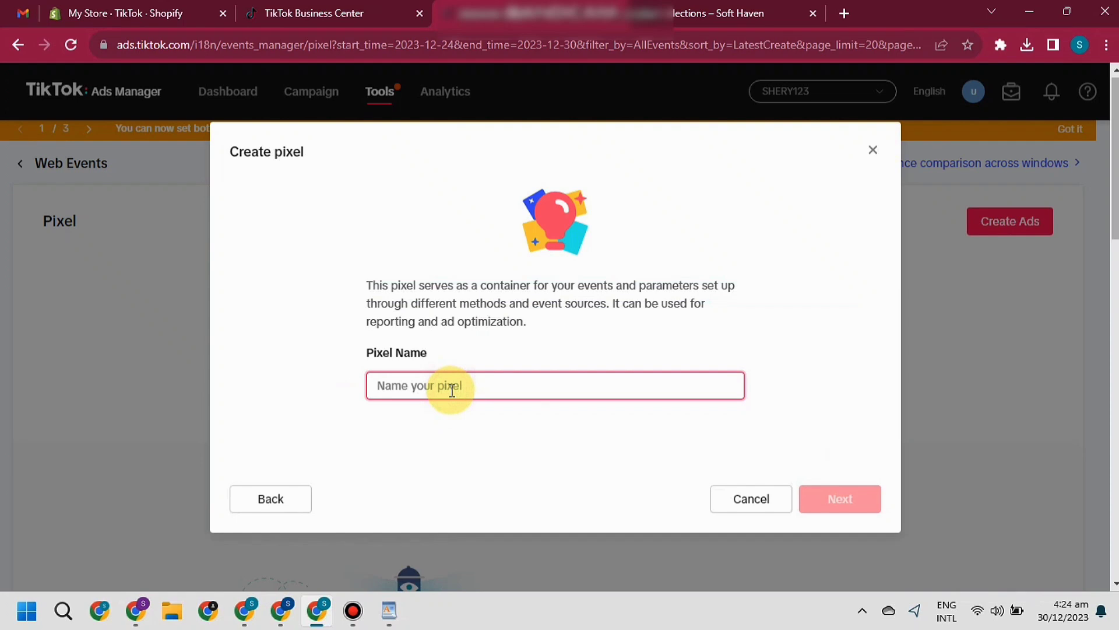
{"action": "type", "text": "s"}
{"action": "key", "text": "BackSpace"}
{"action": "type", "text": "S"}
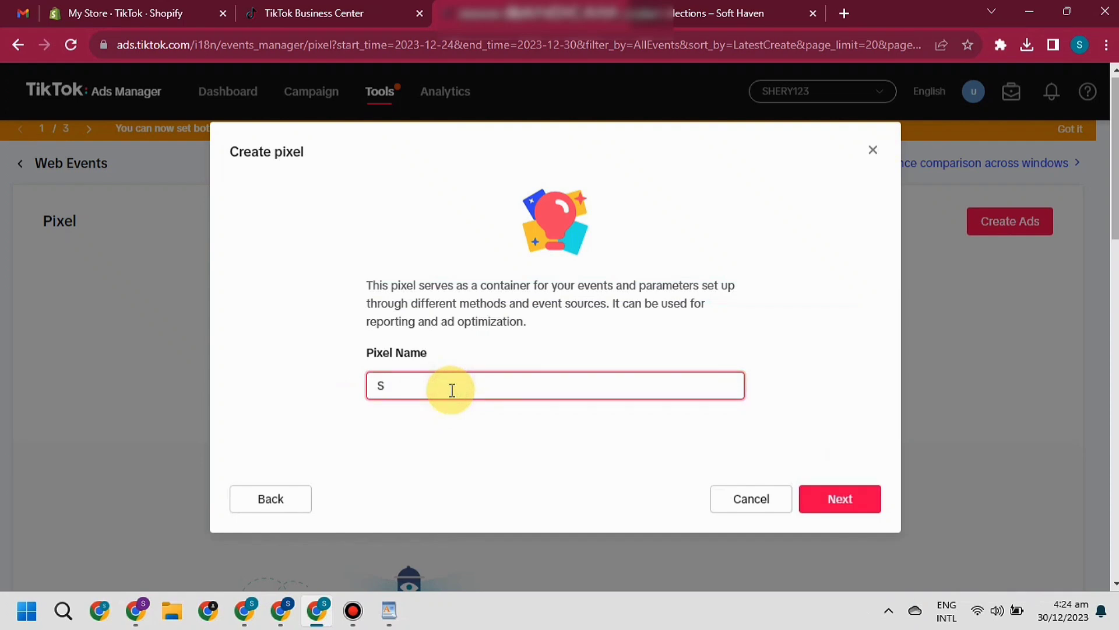
{"action": "type", "text": "ofthav"}
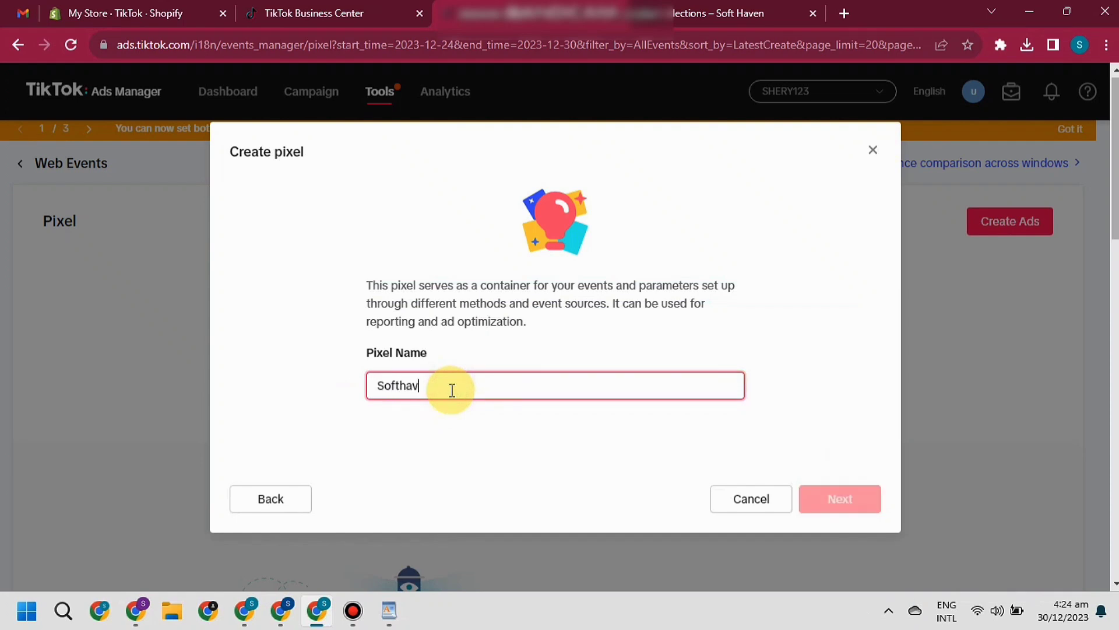
{"action": "type", "text": "en12"}
{"action": "left_click", "coordinate": [510, 454]}
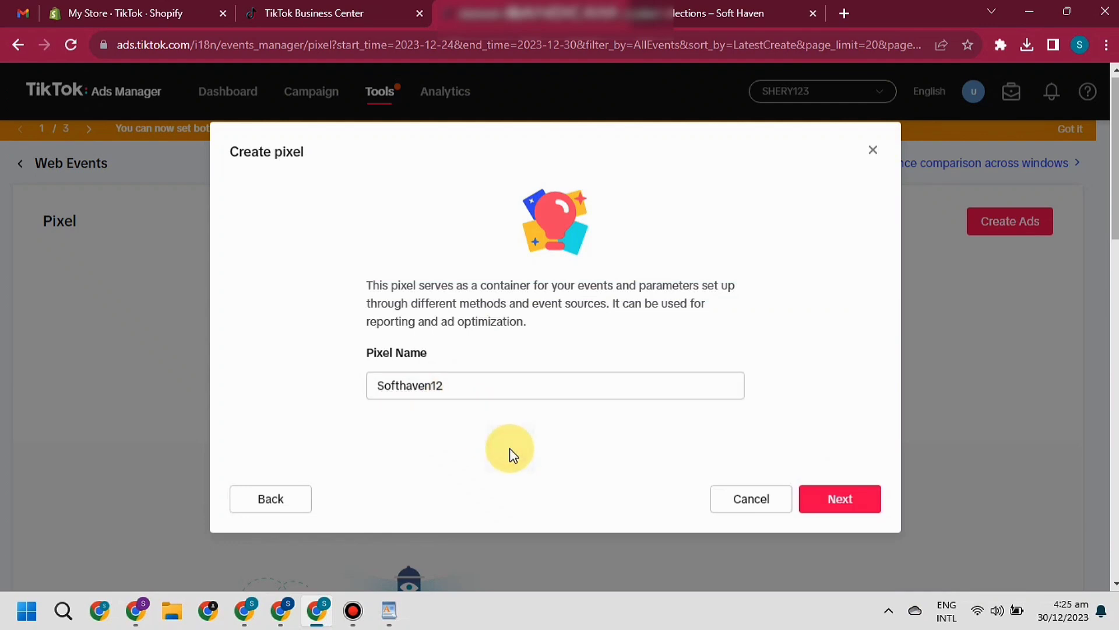
{"action": "left_click", "coordinate": [840, 496]}
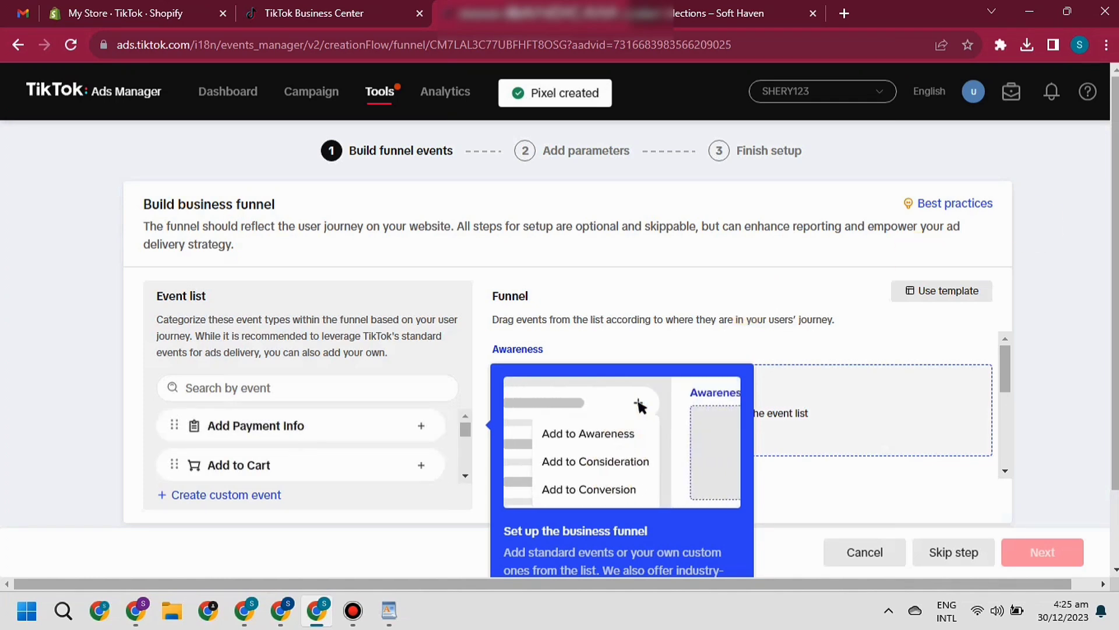
Skip the business funnel walkthrough on the Build funnel events page
{"action": "left_click_drag", "start_coordinate": [1116, 239], "coordinate": [1116, 306]}
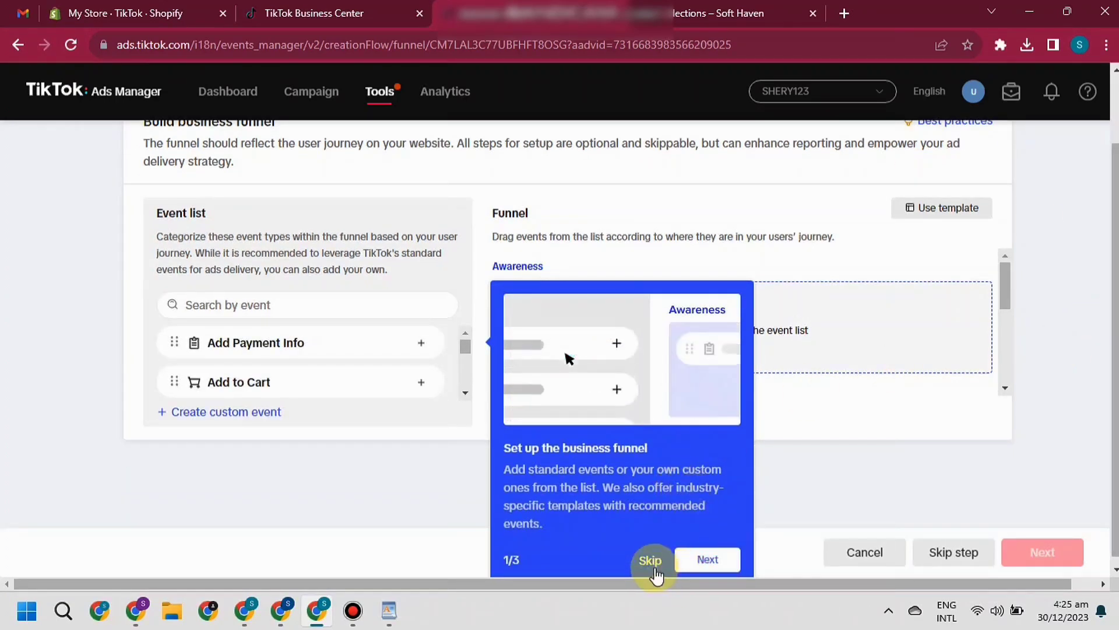
{"action": "left_click", "coordinate": [650, 560]}
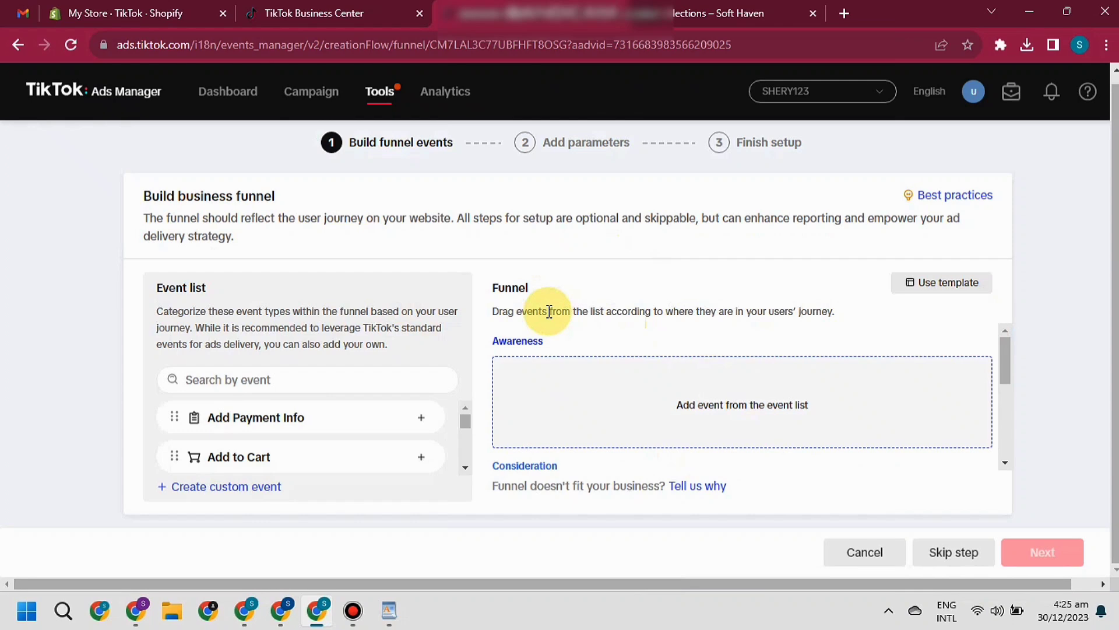
{"action": "left_click", "coordinate": [174, 417]}
{"action": "left_click_drag", "start_coordinate": [456, 401], "coordinate": [208, 429]}
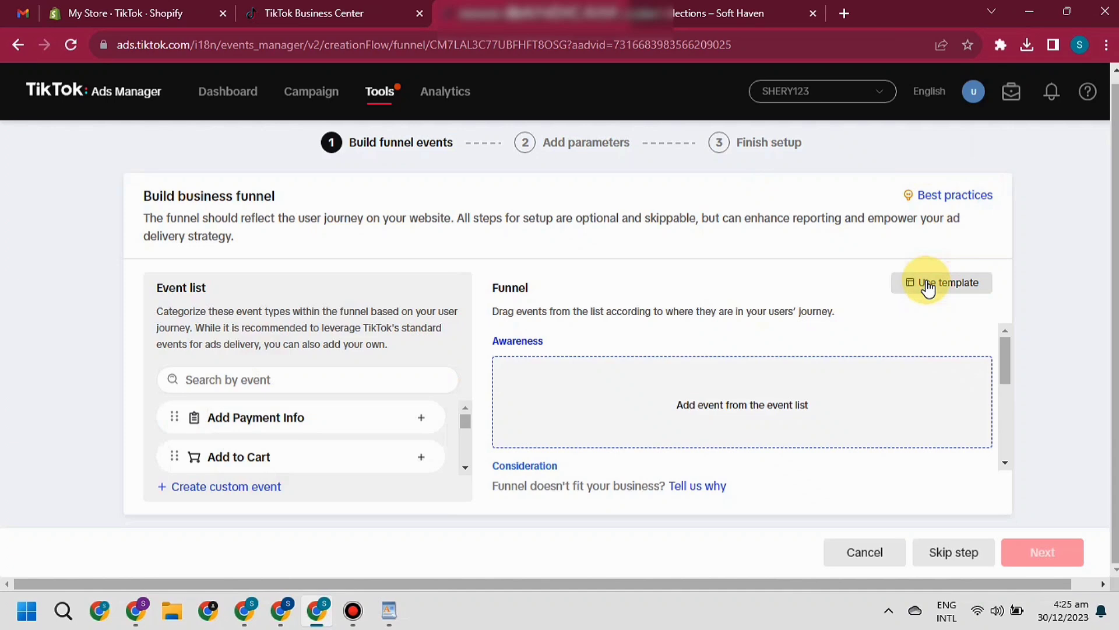
Apply the Commerce template to the business funnel and continue to the Add parameters stage
{"action": "left_click", "coordinate": [942, 282]}
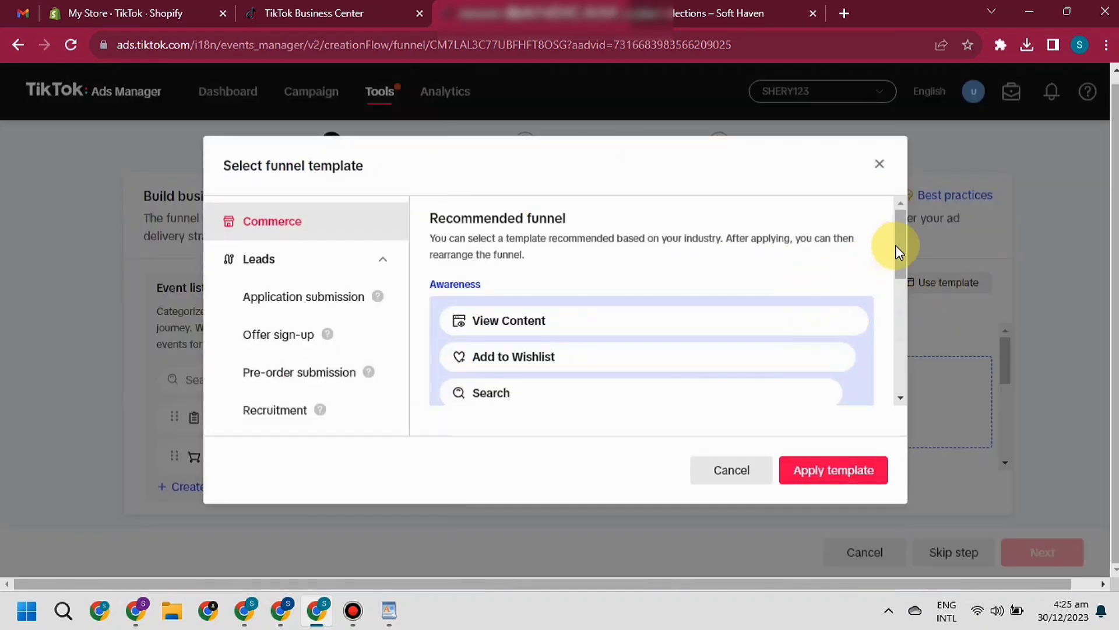
{"action": "mouse_move", "coordinate": [901, 250]}
{"action": "left_mouse_down"}
{"action": "mouse_move", "coordinate": [903, 355]}
{"action": "mouse_move", "coordinate": [895, 247]}
{"action": "left_mouse_up"}
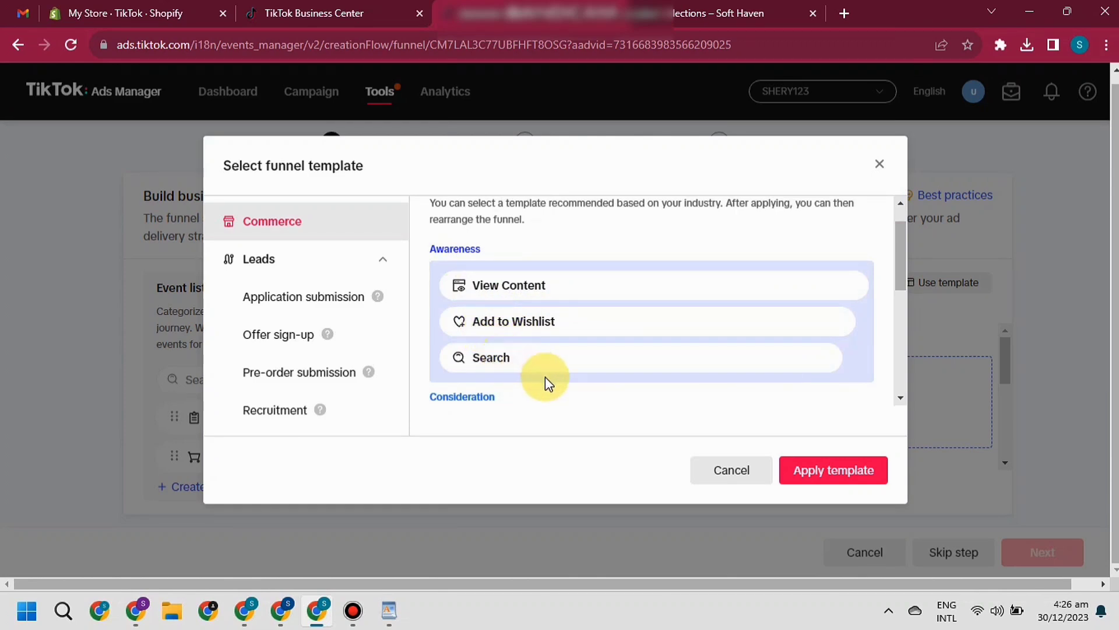
{"action": "left_click", "coordinate": [383, 263]}
{"action": "left_click", "coordinate": [845, 461]}
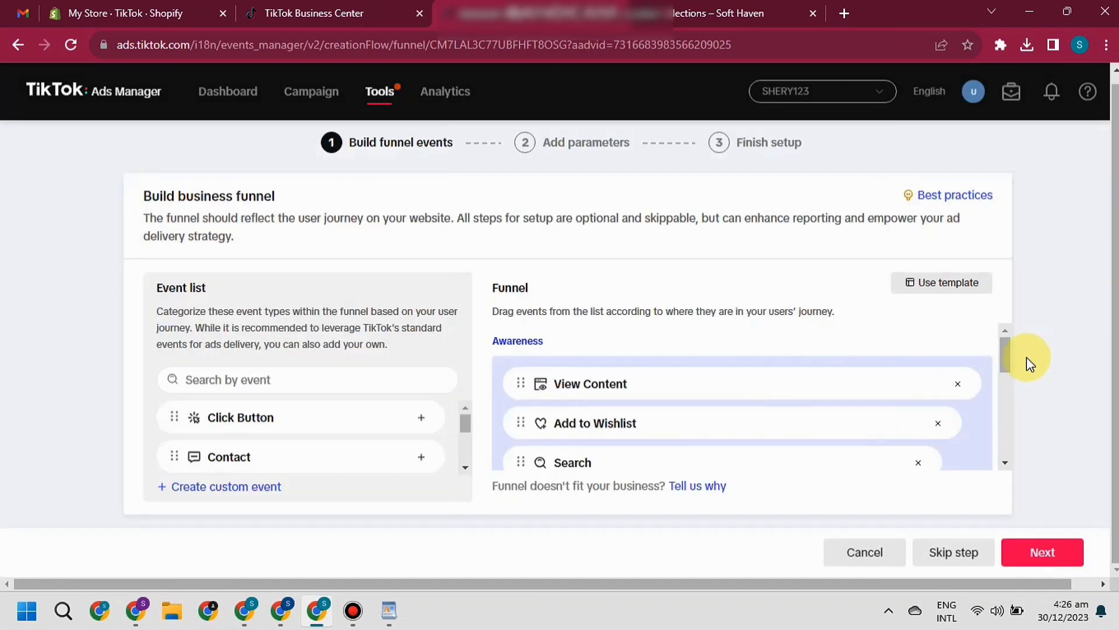
{"action": "left_click_drag", "start_coordinate": [1005, 348], "coordinate": [1002, 449]}
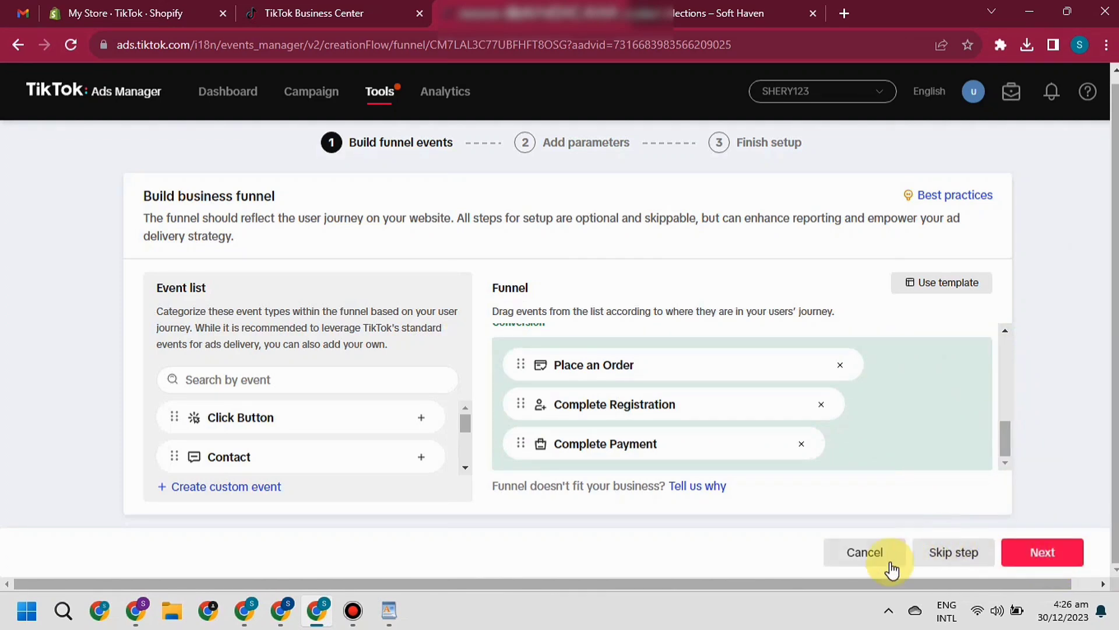
{"action": "left_click", "coordinate": [1039, 554]}
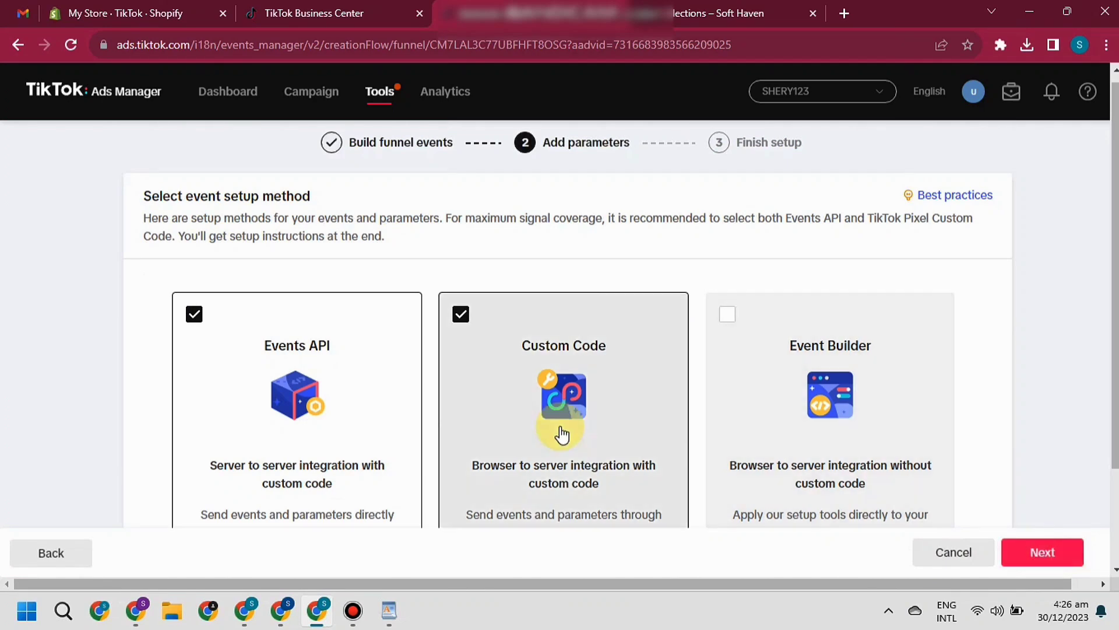
Choose Event Builder as the only event setup method, deselecting Events API and Custom Code
{"action": "scroll", "coordinate": [500, 204], "scroll_direction": "down", "scroll_amount": 1}
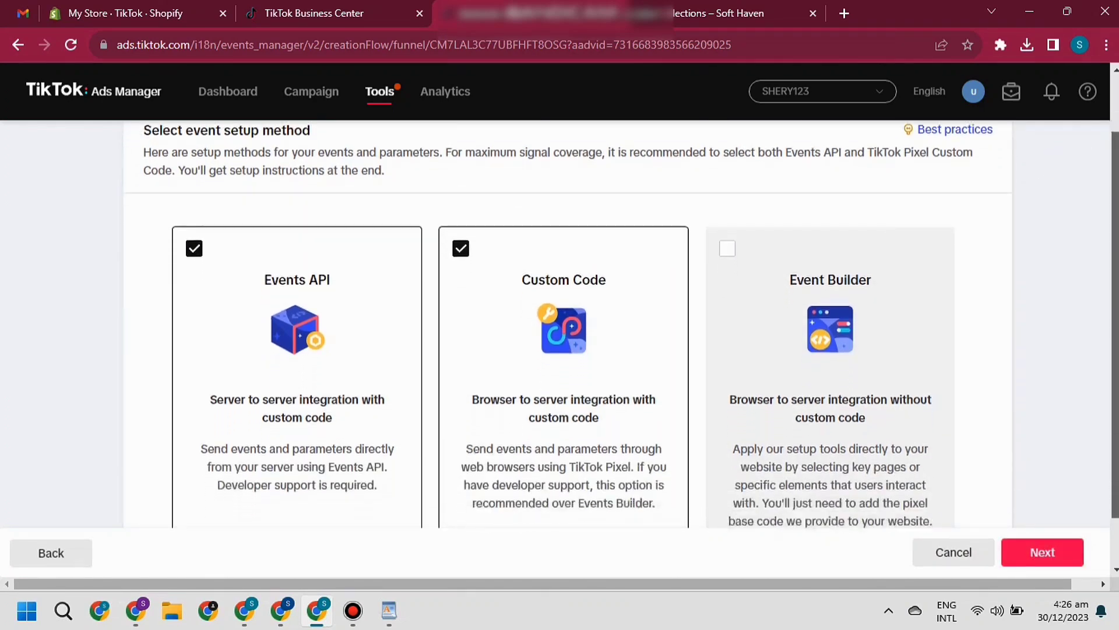
{"action": "left_click", "coordinate": [213, 261]}
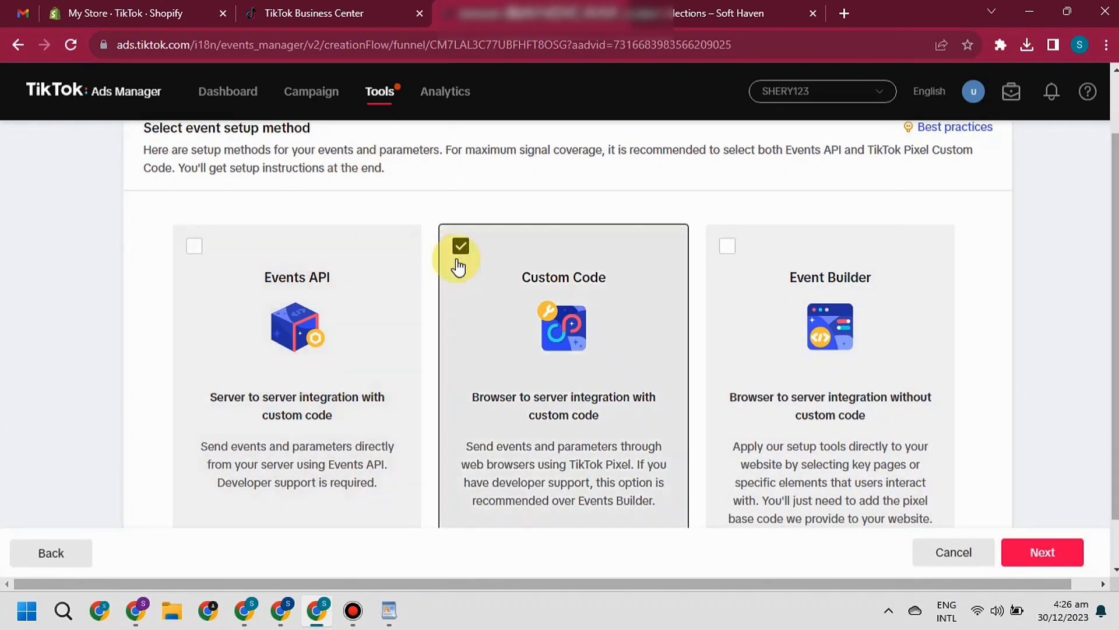
{"action": "left_click", "coordinate": [463, 262]}
{"action": "left_click", "coordinate": [750, 282]}
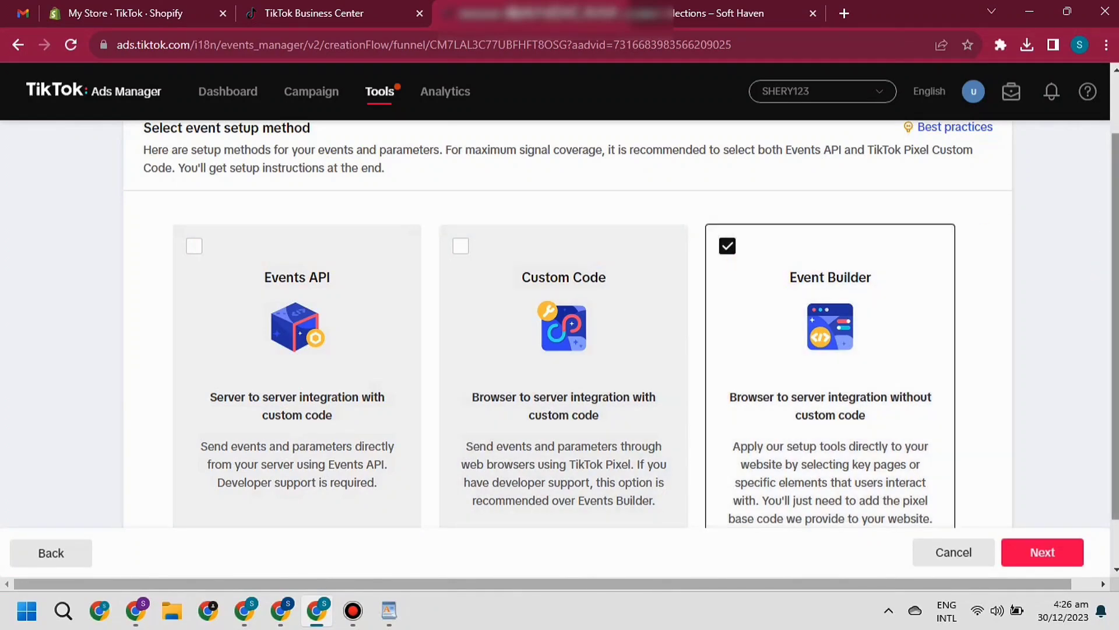
{"action": "scroll", "coordinate": [1096, 254], "scroll_direction": "down", "scroll_amount": 1}
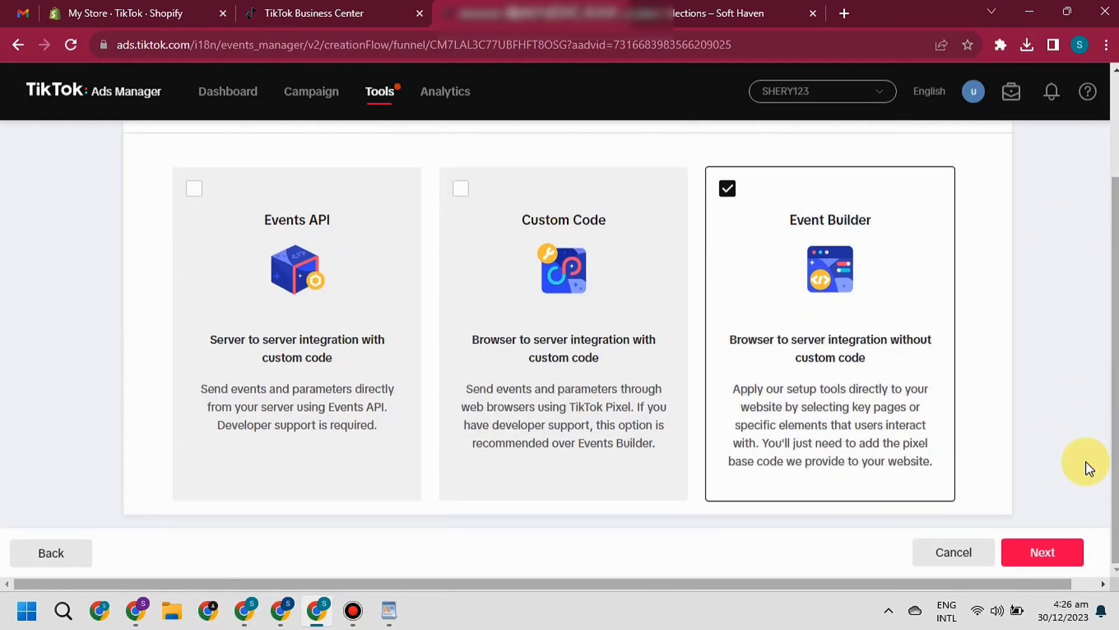
Continue to the final setup stage and turn on Automatic Advanced Matching in the advanced settings
{"action": "left_click", "coordinate": [1057, 552]}
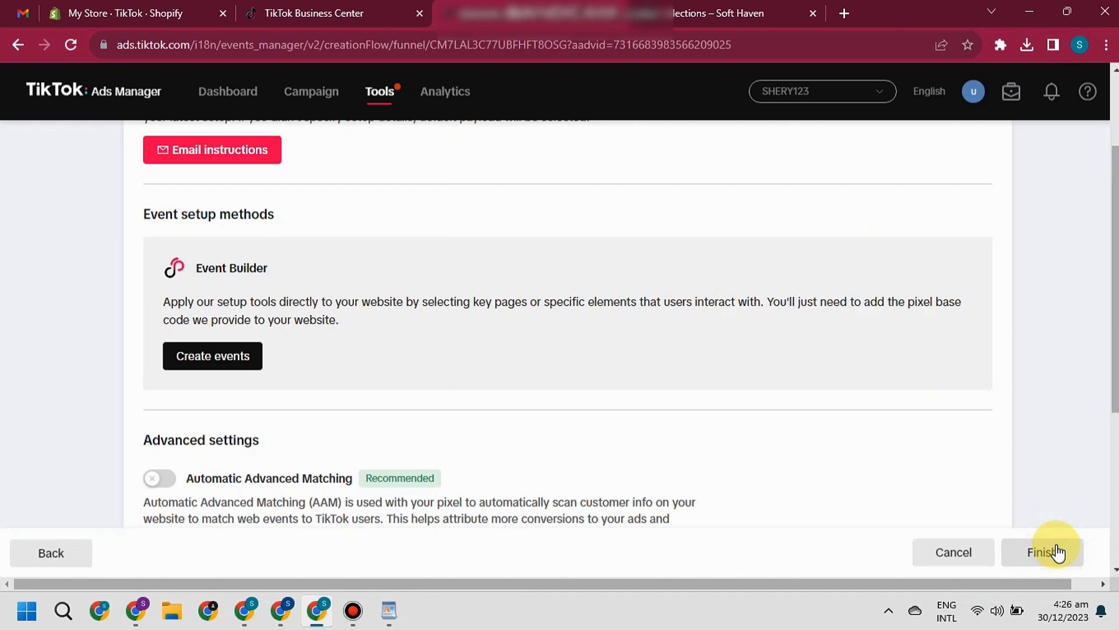
{"action": "left_click_drag", "start_coordinate": [1116, 327], "coordinate": [1116, 353]}
{"action": "scroll", "coordinate": [474, 341], "scroll_direction": "down", "scroll_amount": 3}
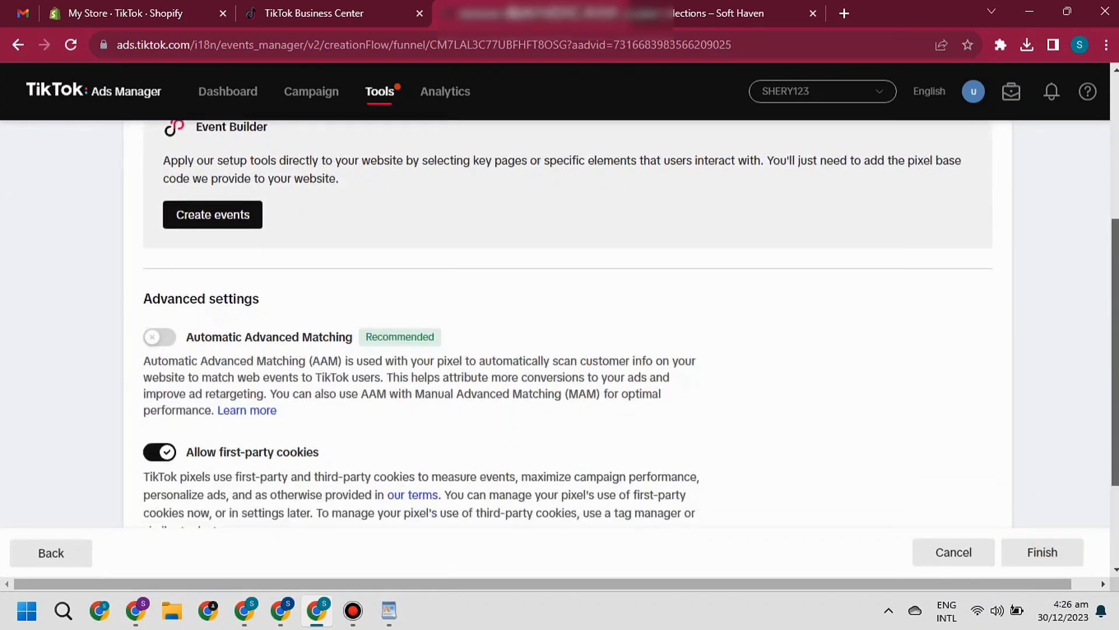
{"action": "left_click_drag", "start_coordinate": [369, 313], "coordinate": [437, 317]}
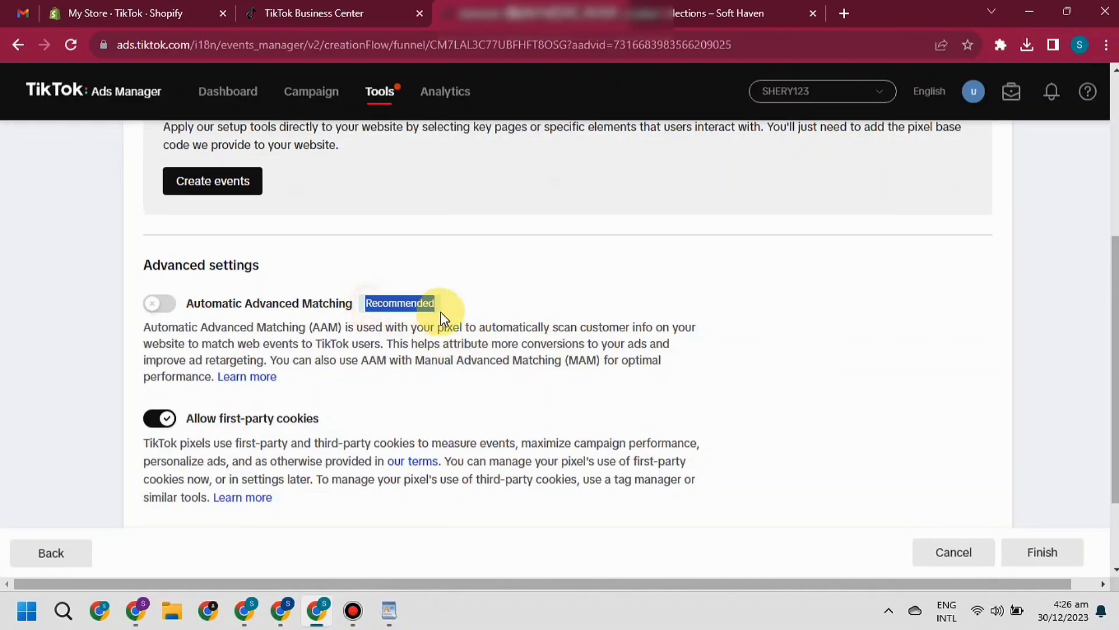
{"action": "left_click", "coordinate": [166, 310]}
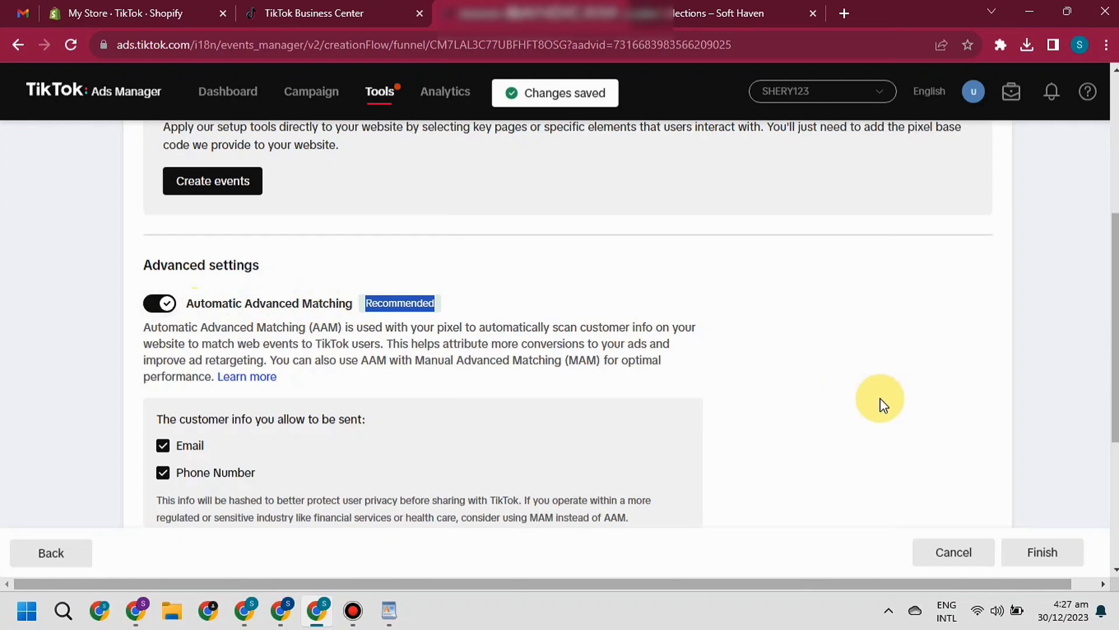
Start creating events with the Event Builder setup method
{"action": "left_click", "coordinate": [1091, 376]}
{"action": "left_click_drag", "start_coordinate": [1115, 376], "coordinate": [1114, 329]}
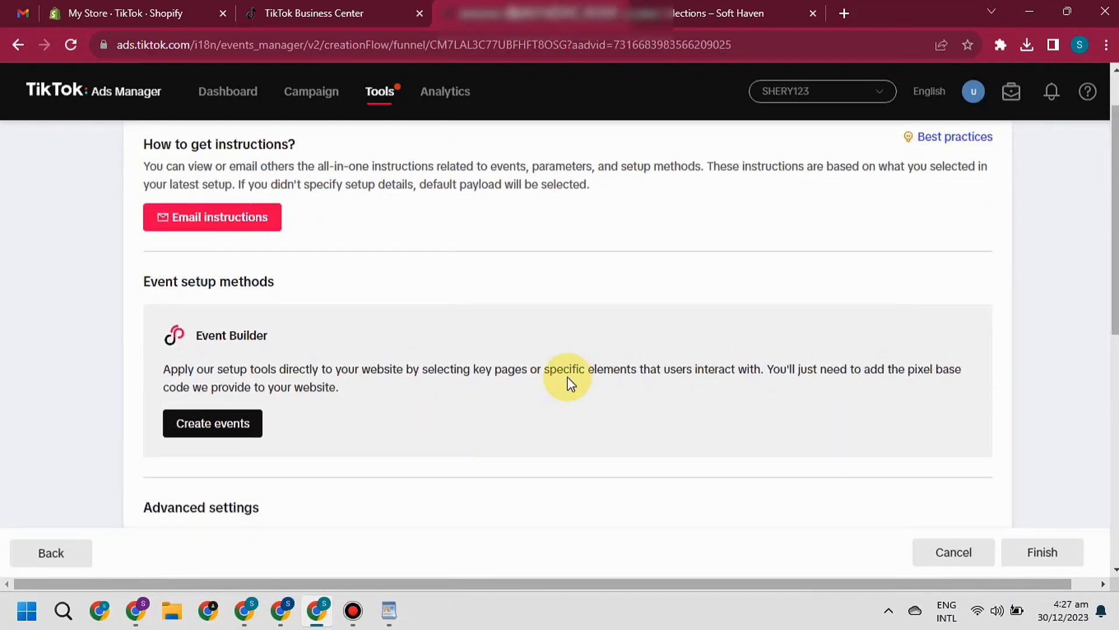
{"action": "left_click", "coordinate": [207, 427]}
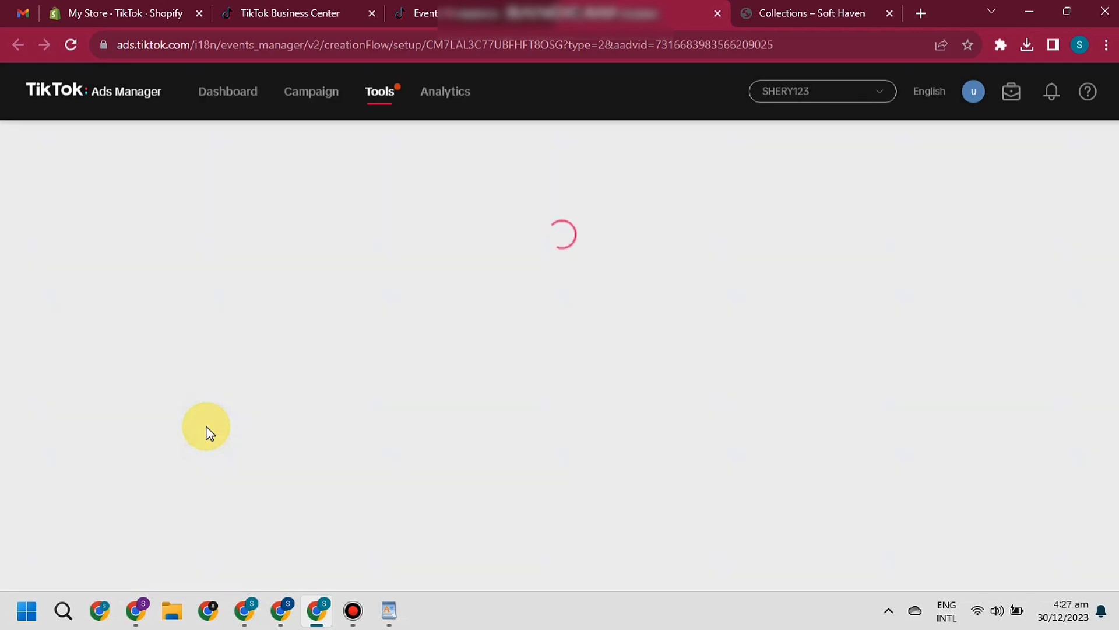
Switch to the Shopify admin and open theme.liquid in the Dawn theme's code editor
{"action": "left_click", "coordinate": [113, 11]}
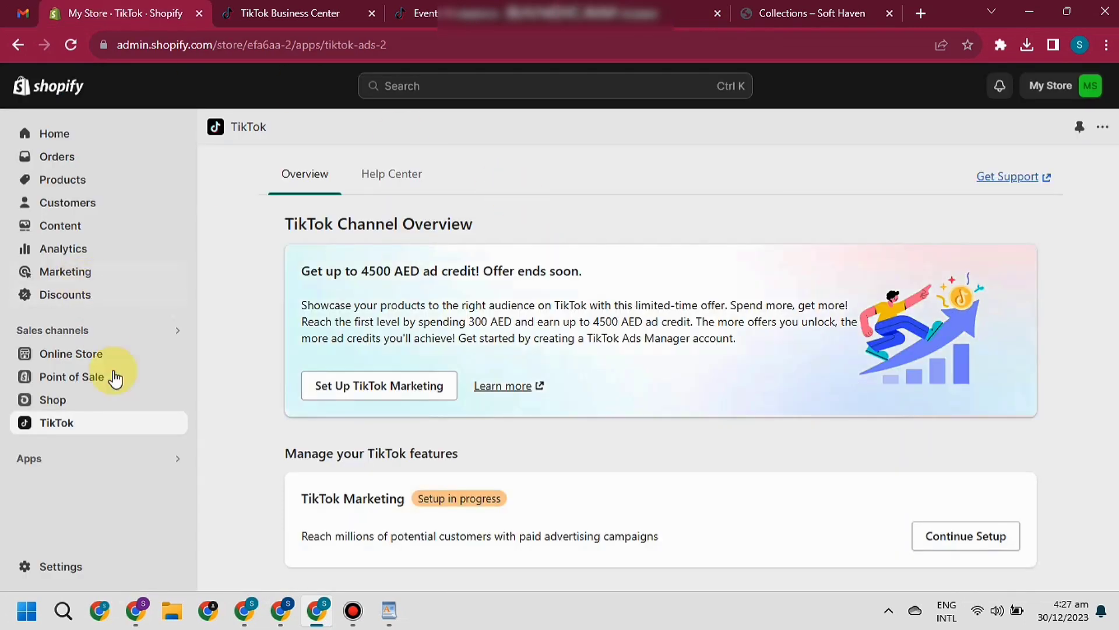
{"action": "left_click", "coordinate": [68, 353]}
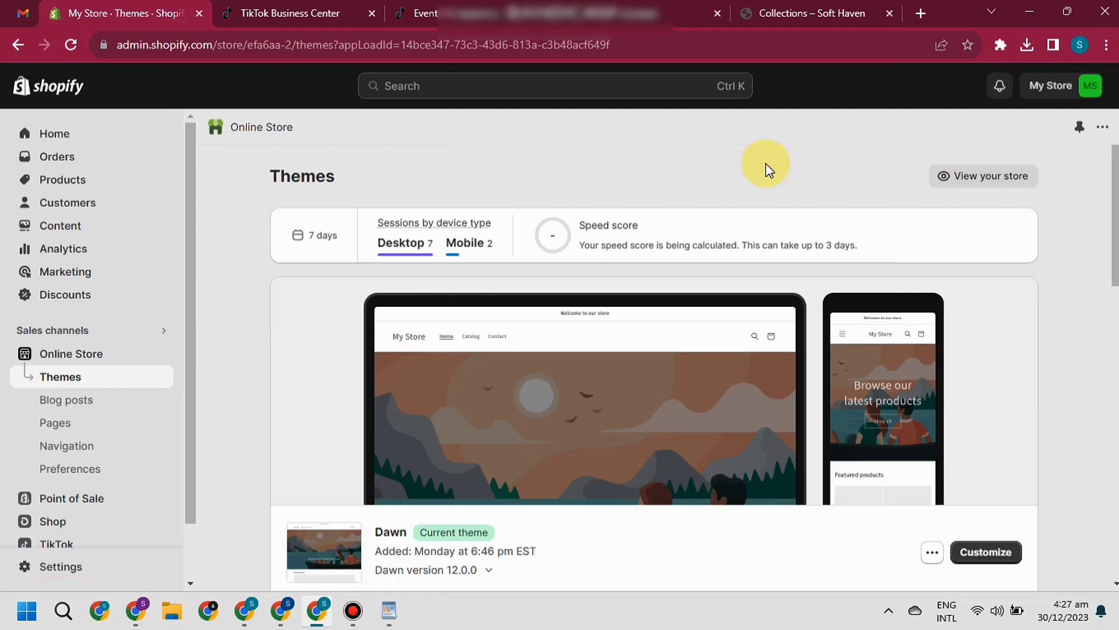
{"action": "scroll", "coordinate": [1114, 233], "scroll_direction": "down", "scroll_amount": 2}
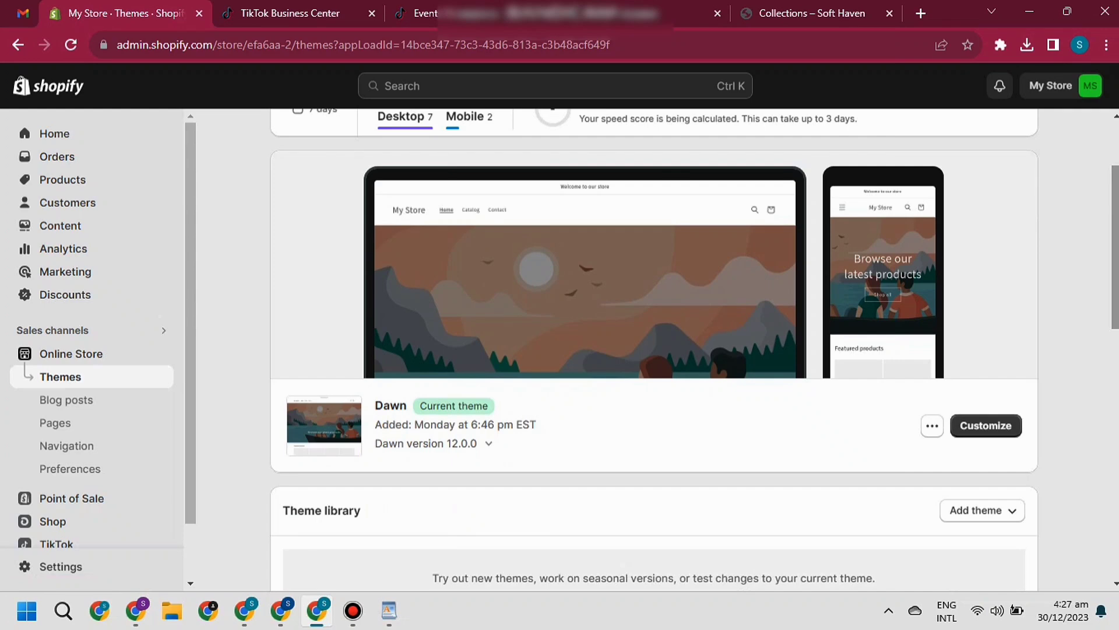
{"action": "left_click", "coordinate": [932, 426]}
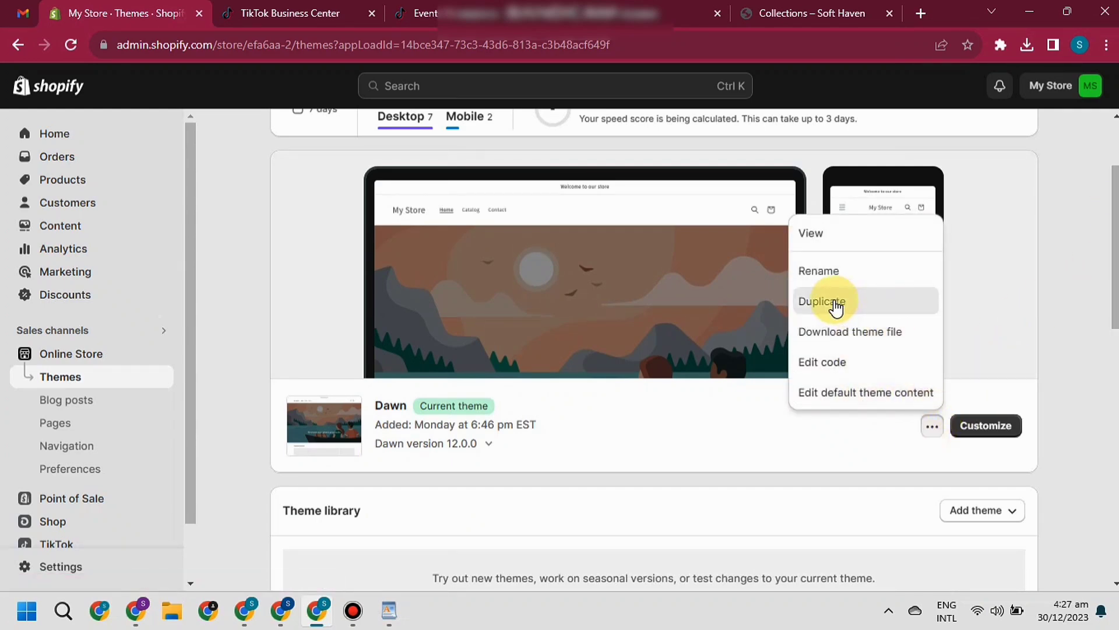
{"action": "left_click", "coordinate": [836, 357]}
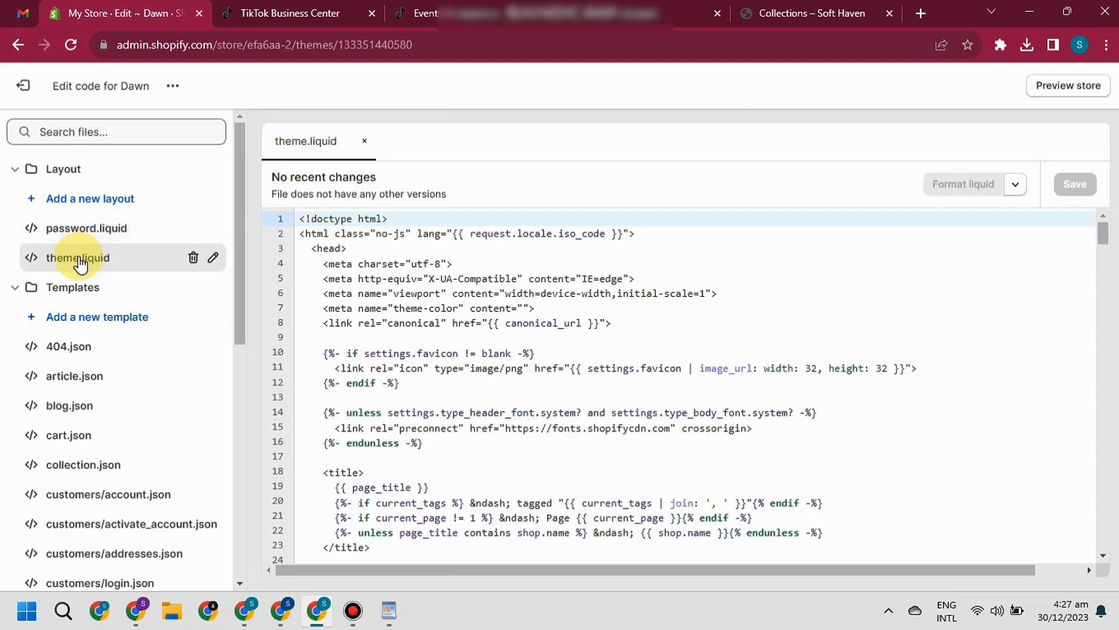
{"action": "left_click", "coordinate": [78, 264]}
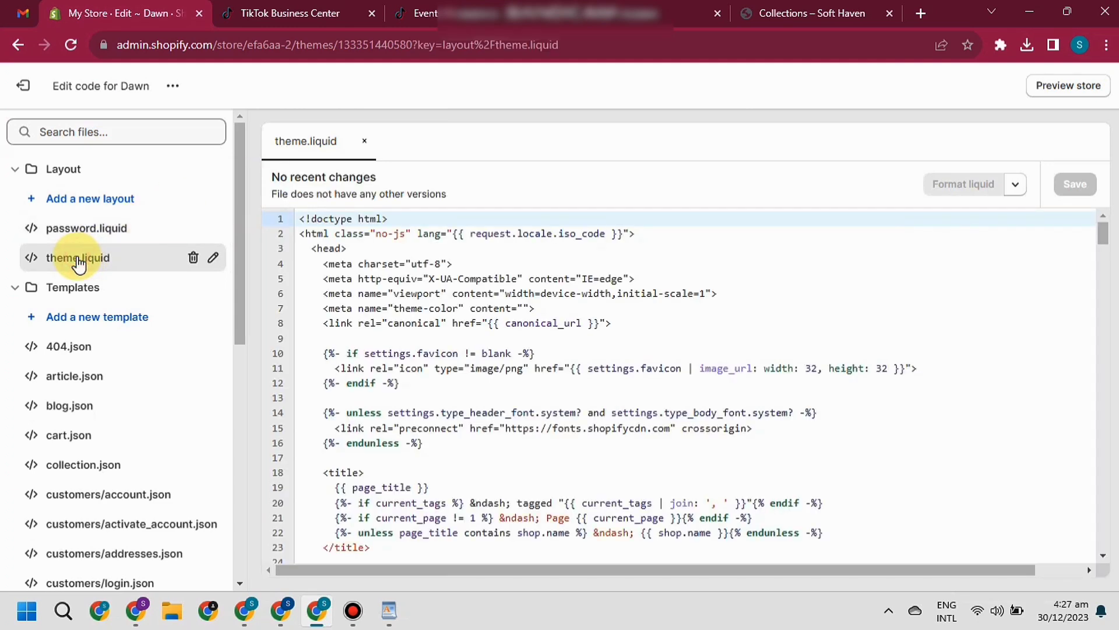
Copy the pixel code from the TikTok Event Builder page, review the header placement instructions, and return to Shopify's theme.liquid
{"action": "left_click", "coordinate": [639, 13]}
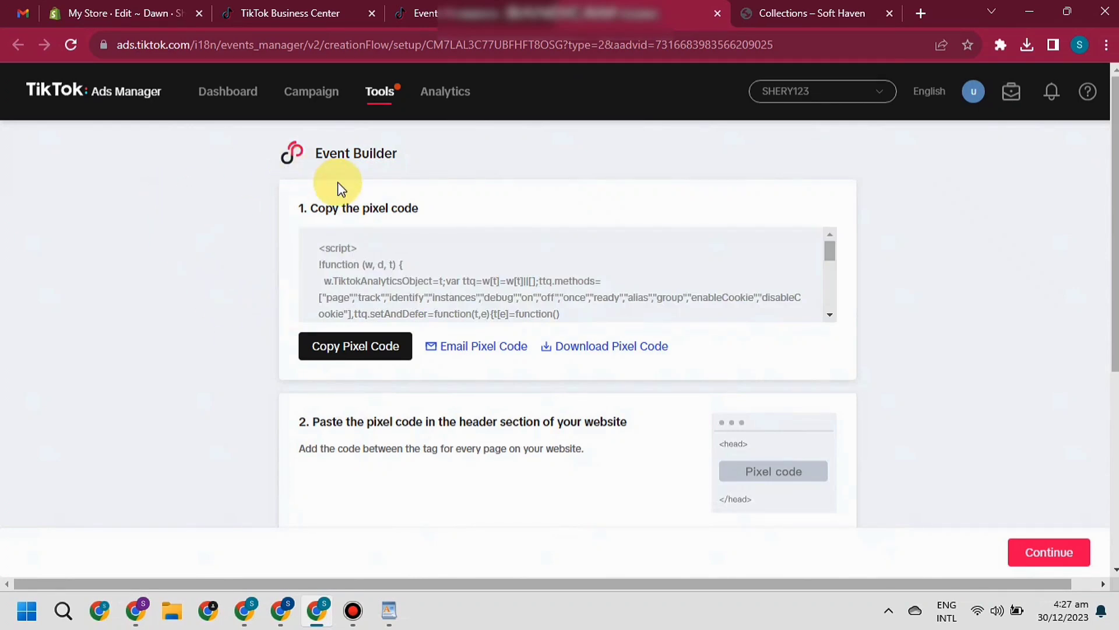
{"action": "mouse_move", "coordinate": [827, 250]}
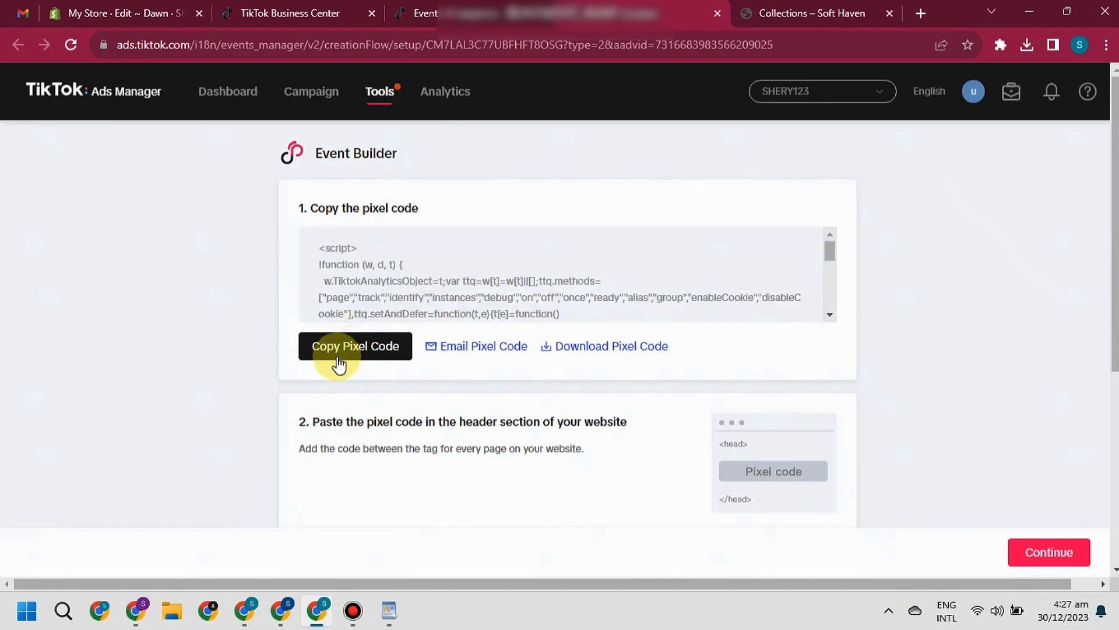
{"action": "left_click", "coordinate": [117, 8]}
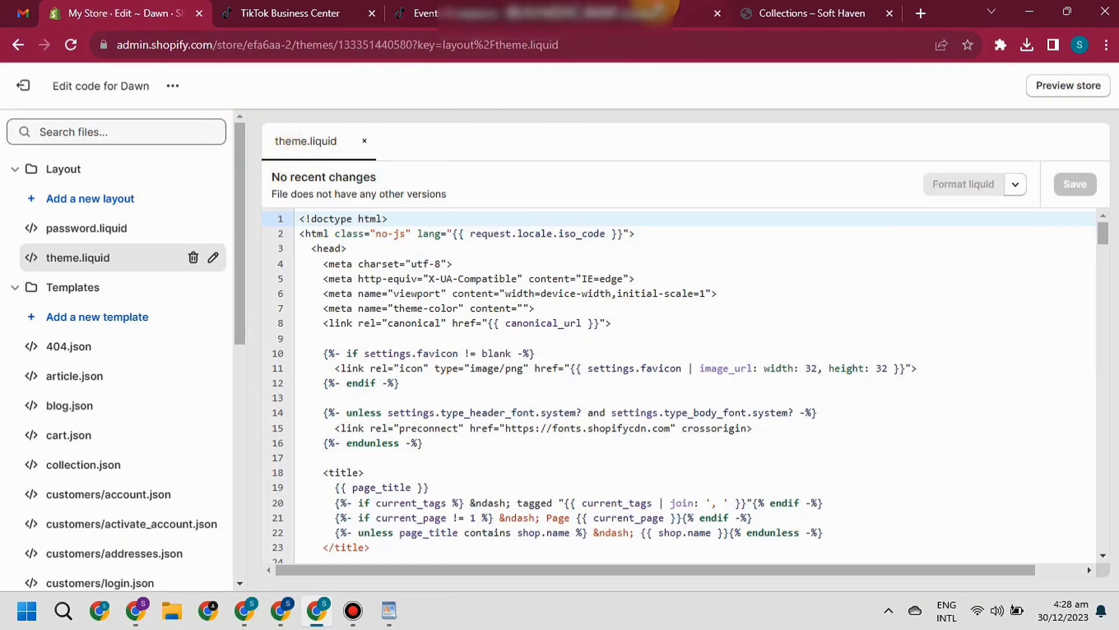
{"action": "left_click", "coordinate": [653, 13]}
{"action": "mouse_move", "coordinate": [410, 274]}
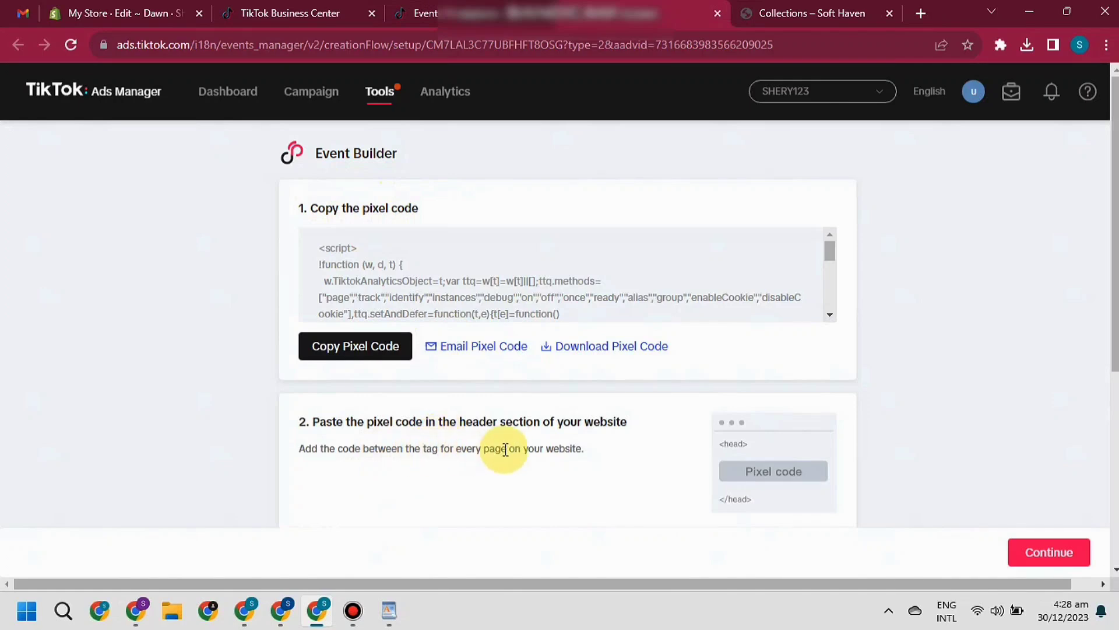
{"action": "left_click_drag", "start_coordinate": [1114, 292], "coordinate": [1114, 327]}
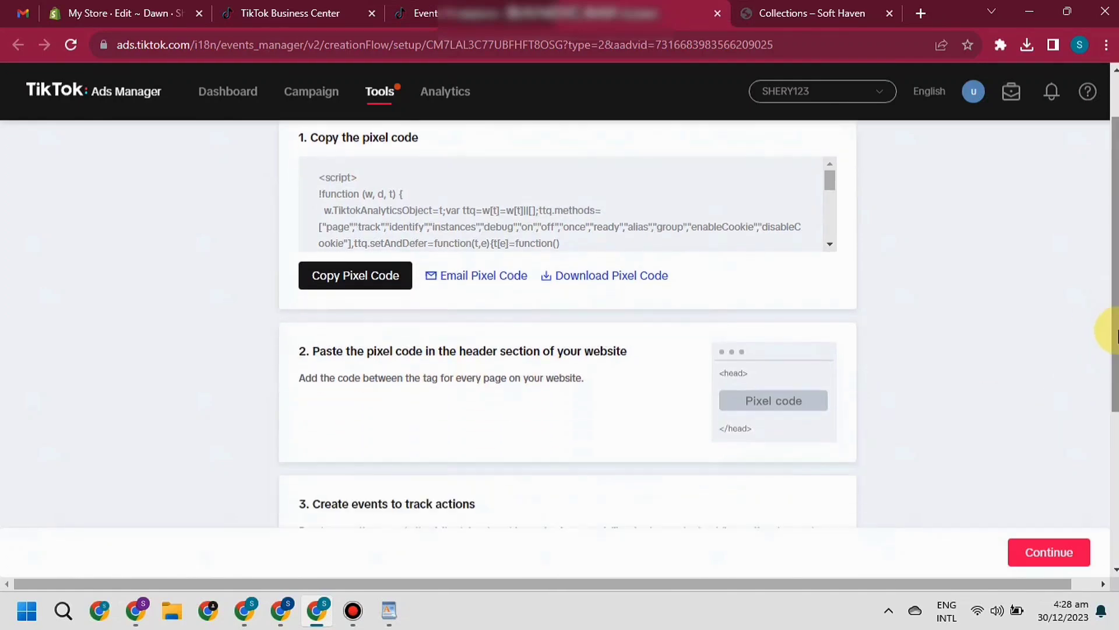
{"action": "left_click", "coordinate": [88, 13]}
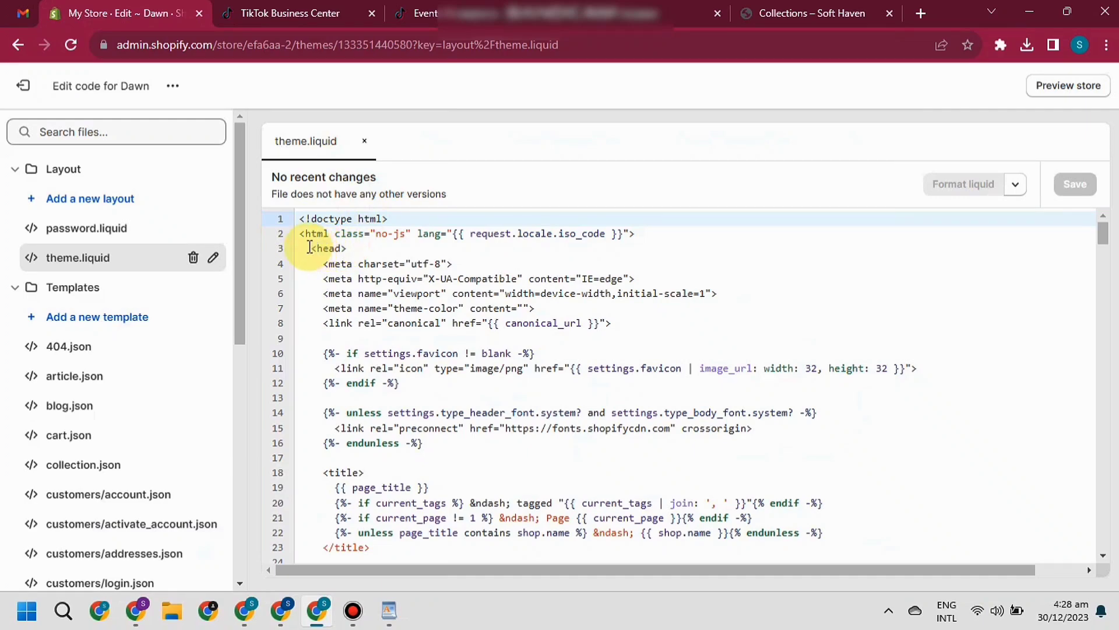
Paste the pixel code on a new line below the theme-color meta tag in the head of theme.liquid and save the file
{"action": "left_click", "coordinate": [310, 247]}
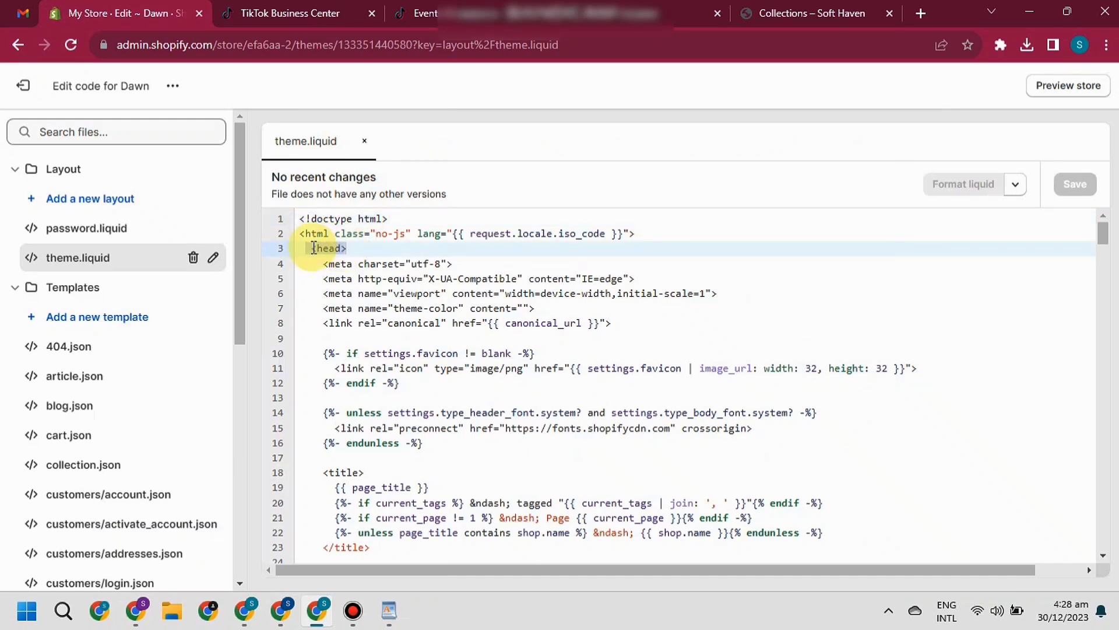
{"action": "scroll", "coordinate": [314, 248], "scroll_direction": "up", "scroll_amount": 5}
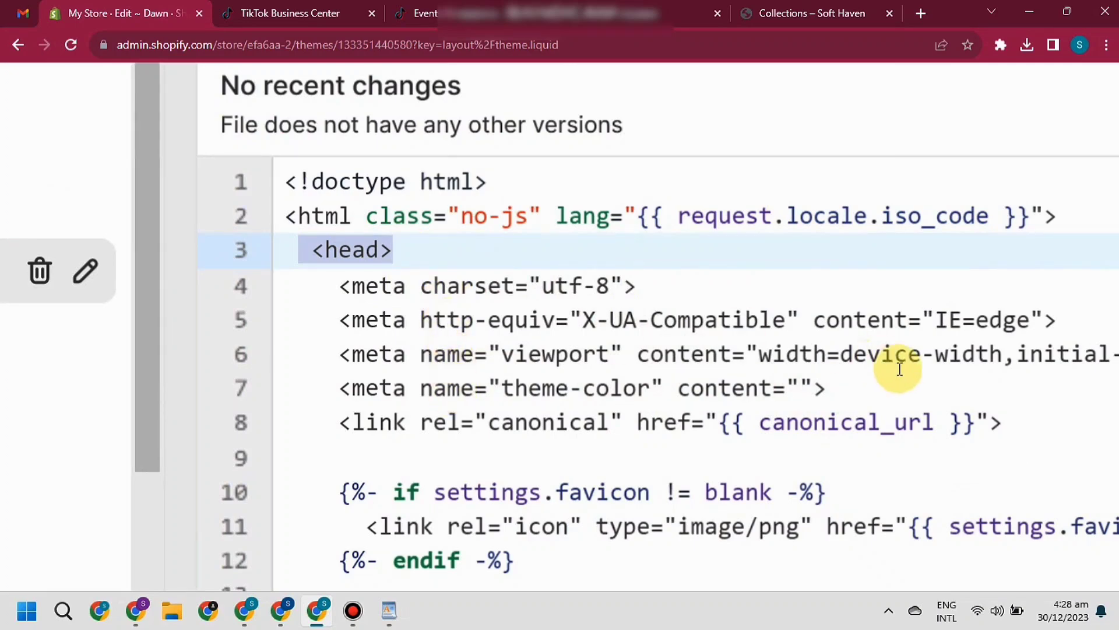
{"action": "left_click", "coordinate": [831, 388]}
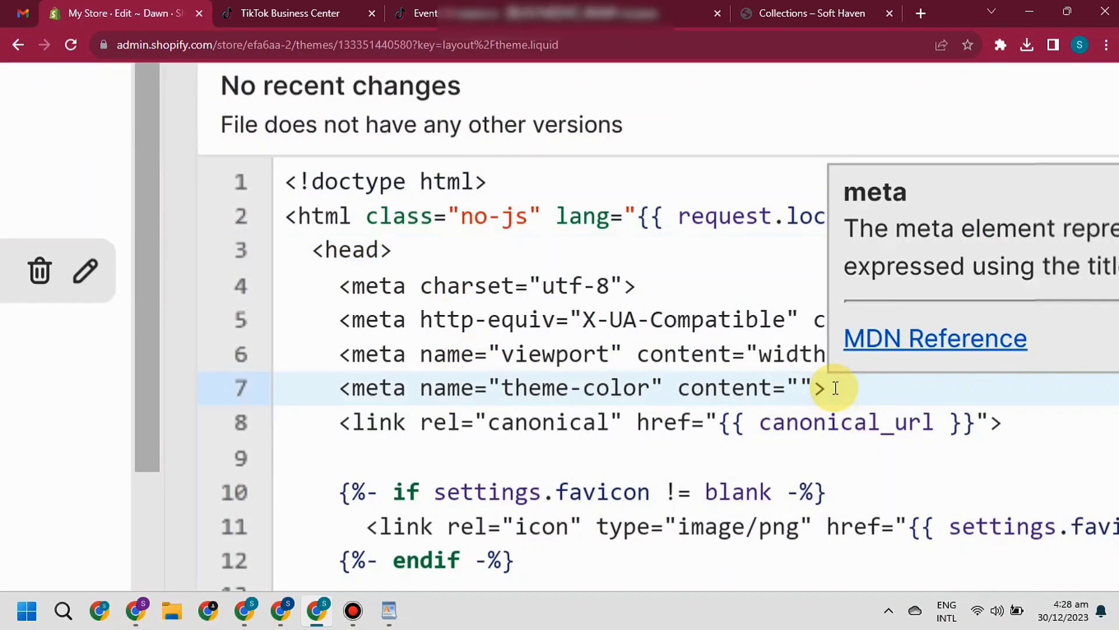
{"action": "key", "text": "Return"}
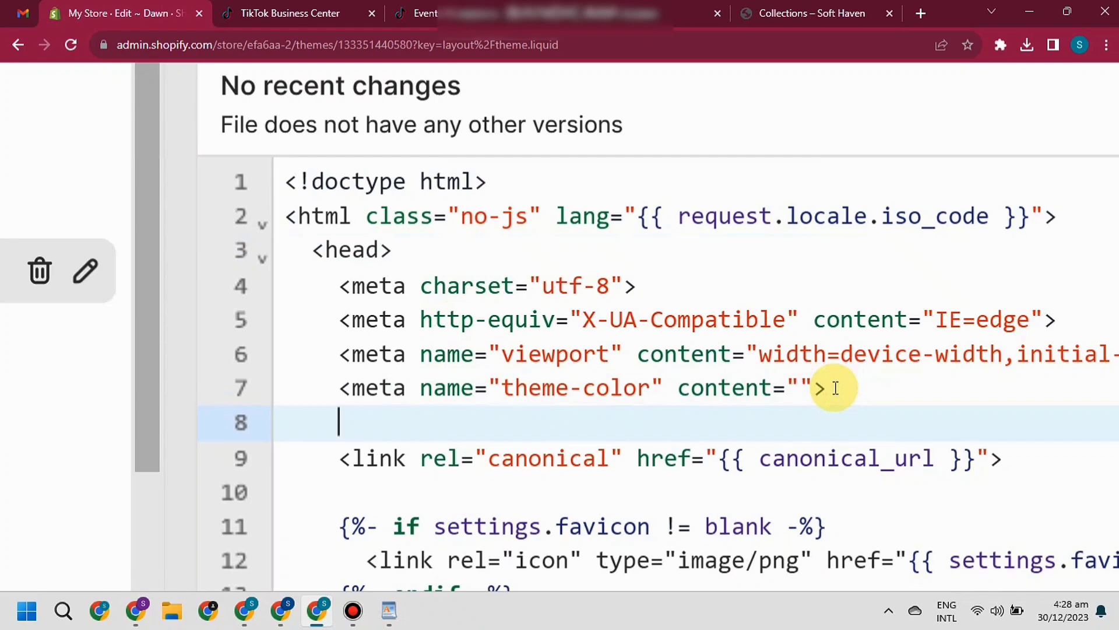
{"action": "key", "text": "ctrl+v"}
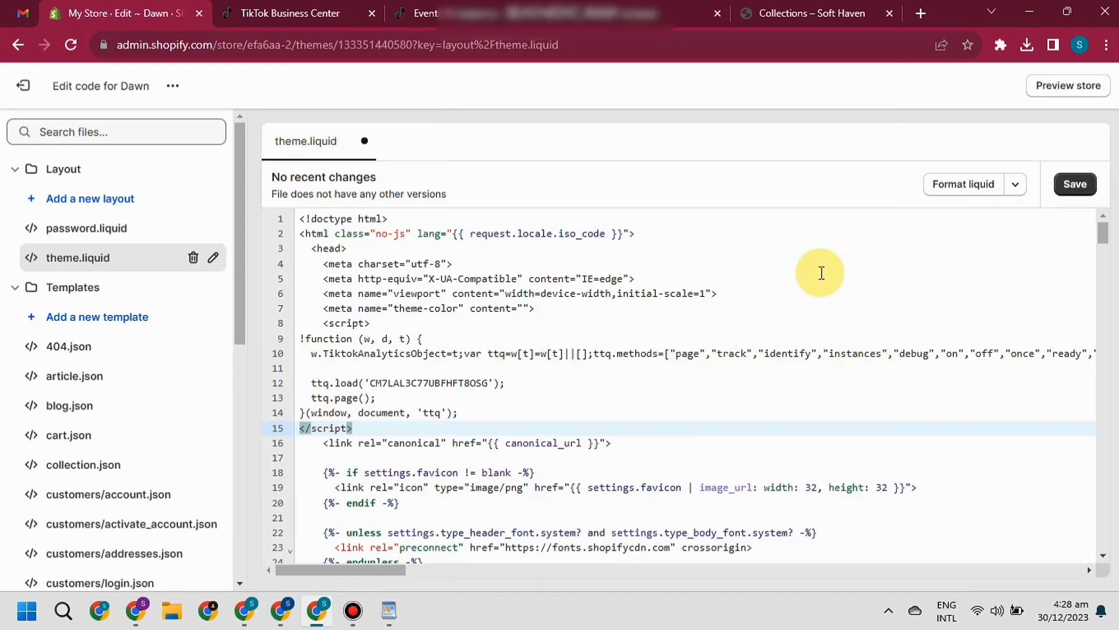
{"action": "left_click", "coordinate": [1078, 186]}
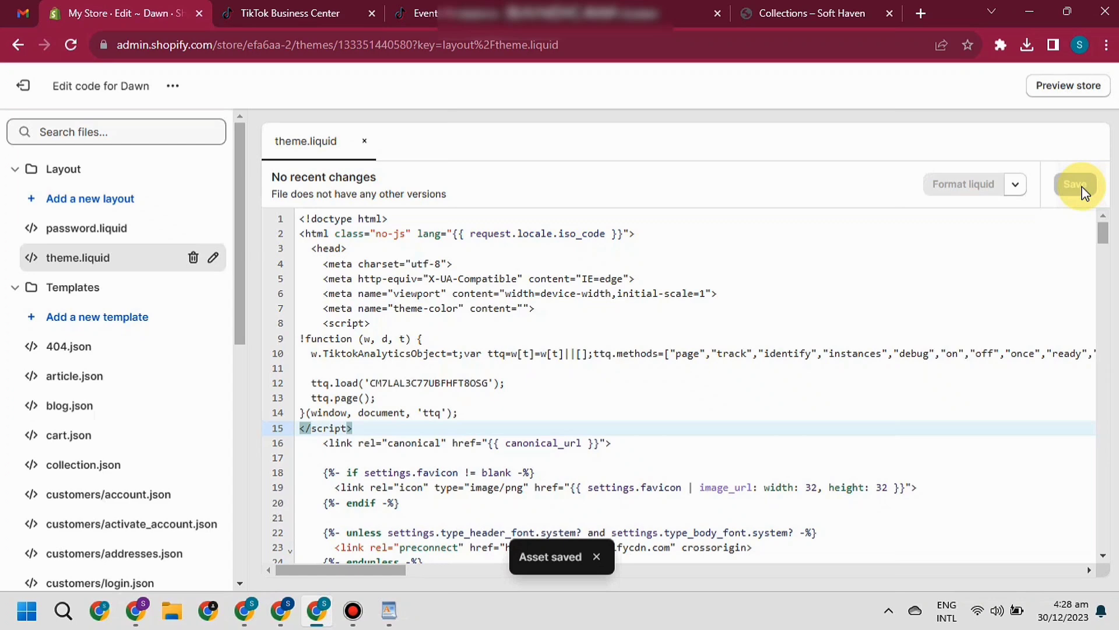
Preview the online store, then exit the Dawn code editor back to the Themes page
{"action": "left_click", "coordinate": [1069, 85]}
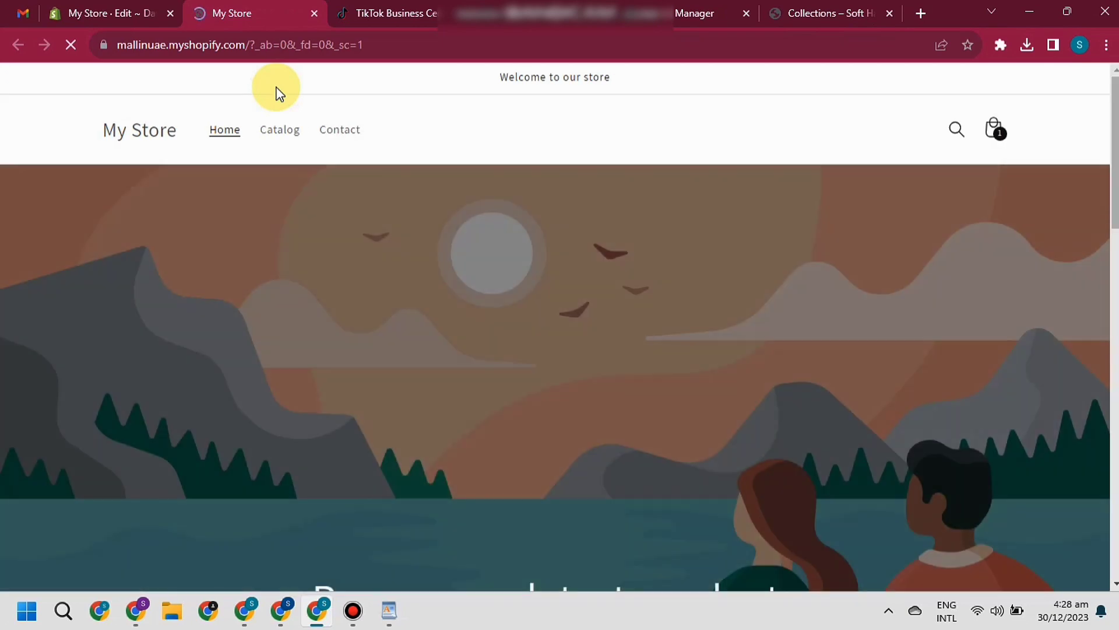
{"action": "left_click", "coordinate": [116, 11]}
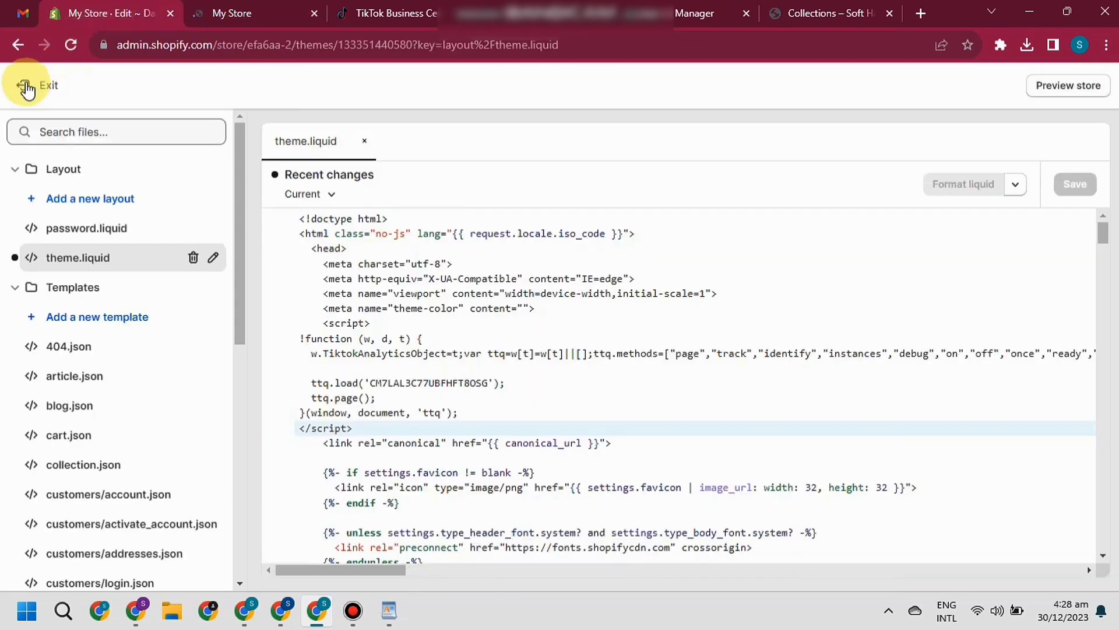
{"action": "left_click", "coordinate": [26, 87]}
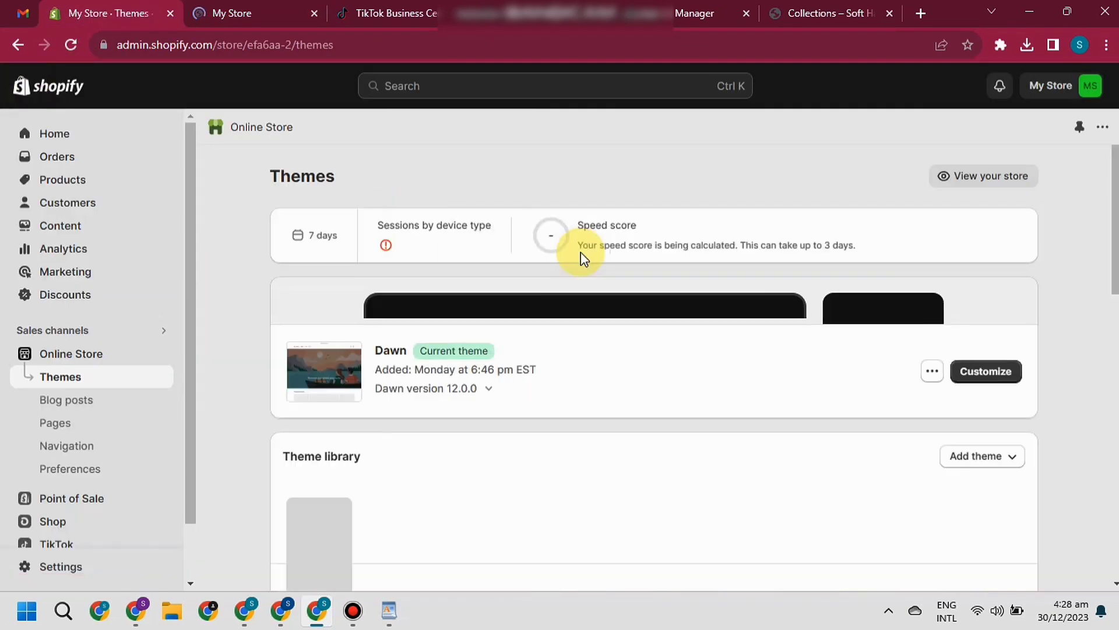
Duplicate the current Dawn theme as a backup copy
{"action": "left_click_drag", "start_coordinate": [1115, 192], "coordinate": [1116, 266]}
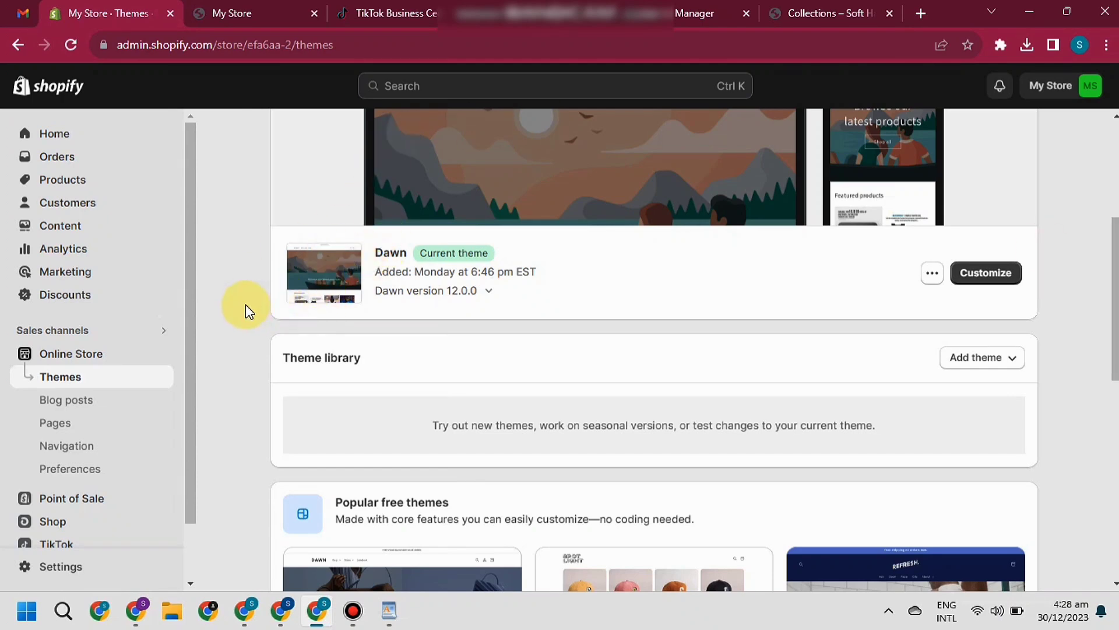
{"action": "left_click", "coordinate": [931, 274]}
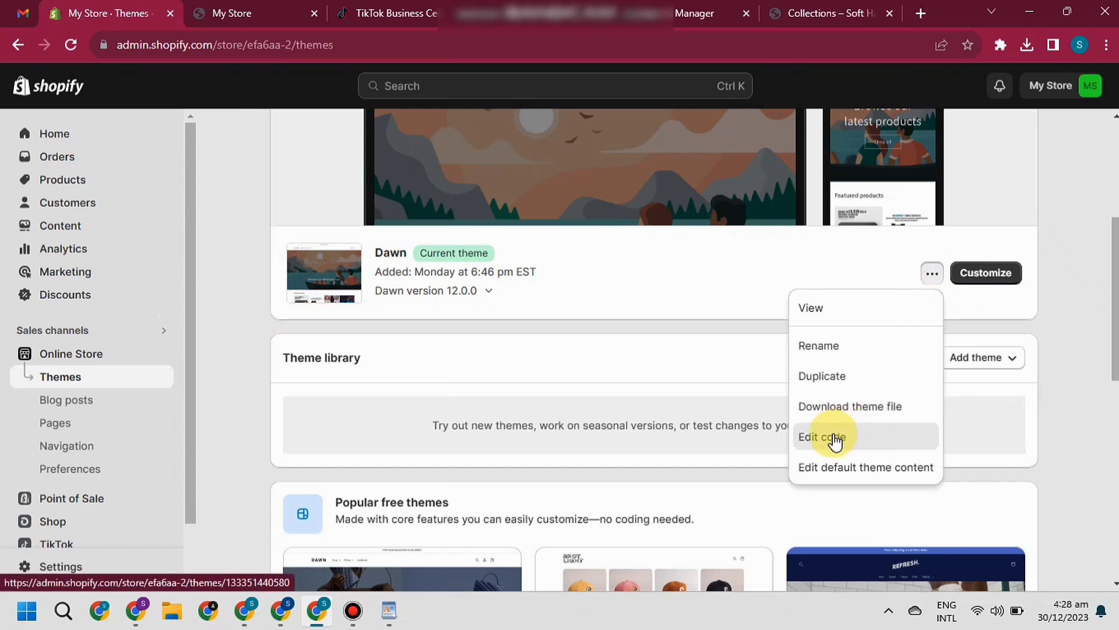
{"action": "left_click", "coordinate": [930, 275]}
{"action": "left_click", "coordinate": [931, 275]}
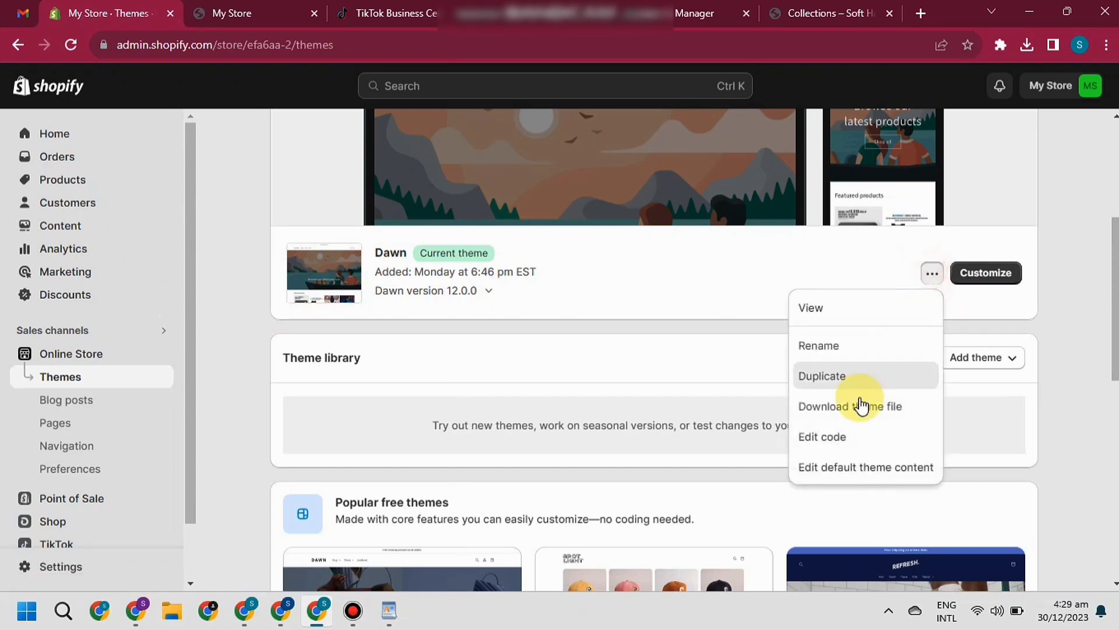
{"action": "left_click", "coordinate": [843, 385]}
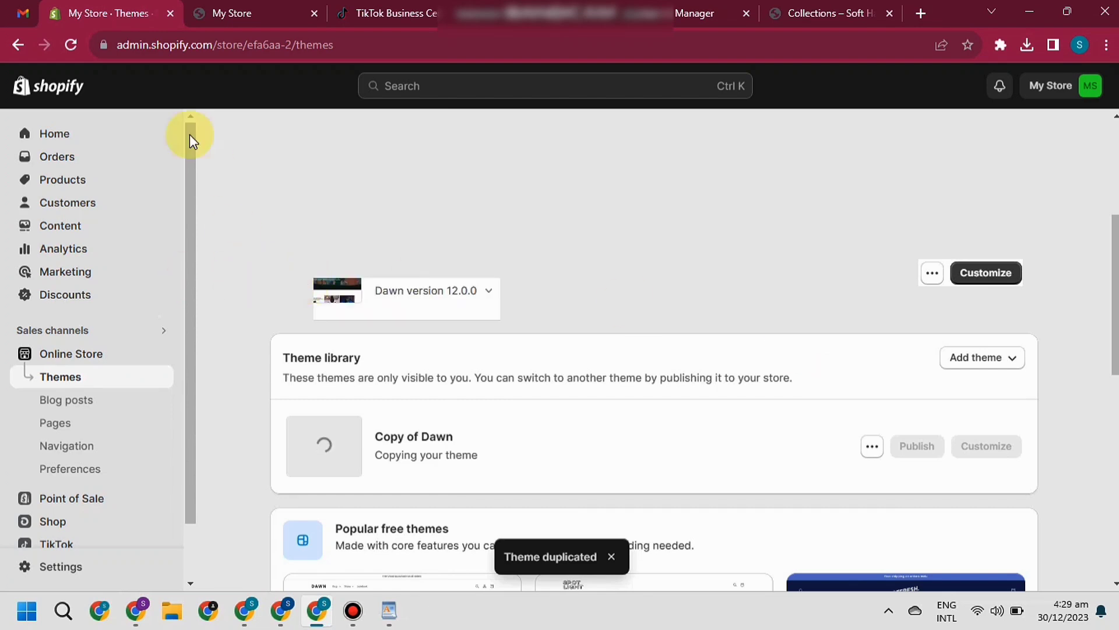
Check the duplicated theme in the theme library against the current Dawn theme
{"action": "left_click_drag", "start_coordinate": [1115, 334], "coordinate": [1115, 375]}
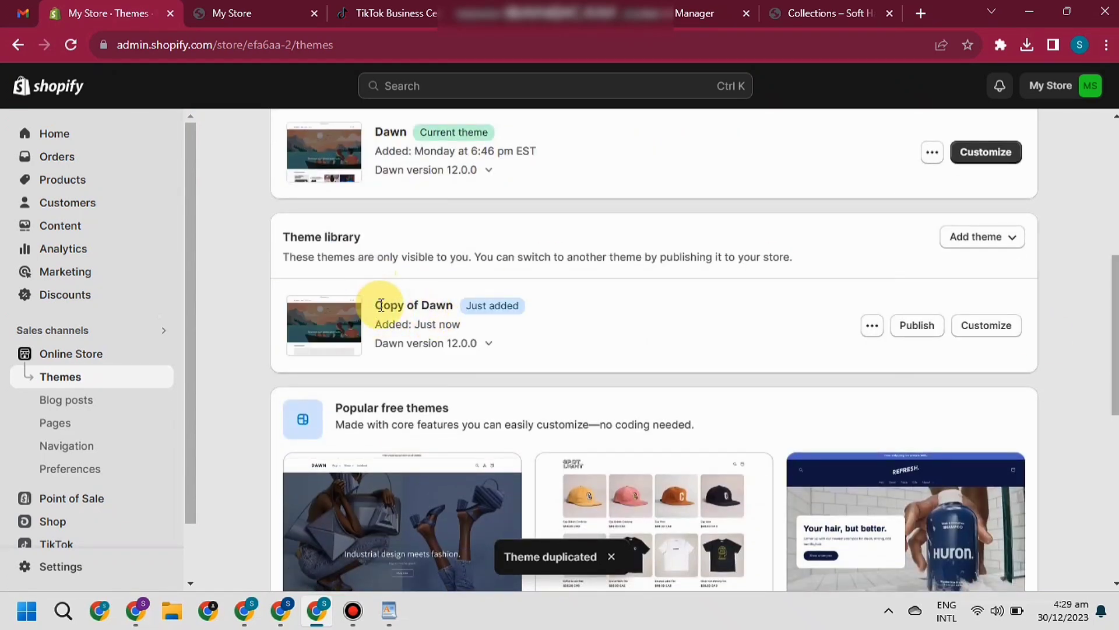
{"action": "scroll", "coordinate": [653, 350], "scroll_direction": "up", "scroll_amount": 2}
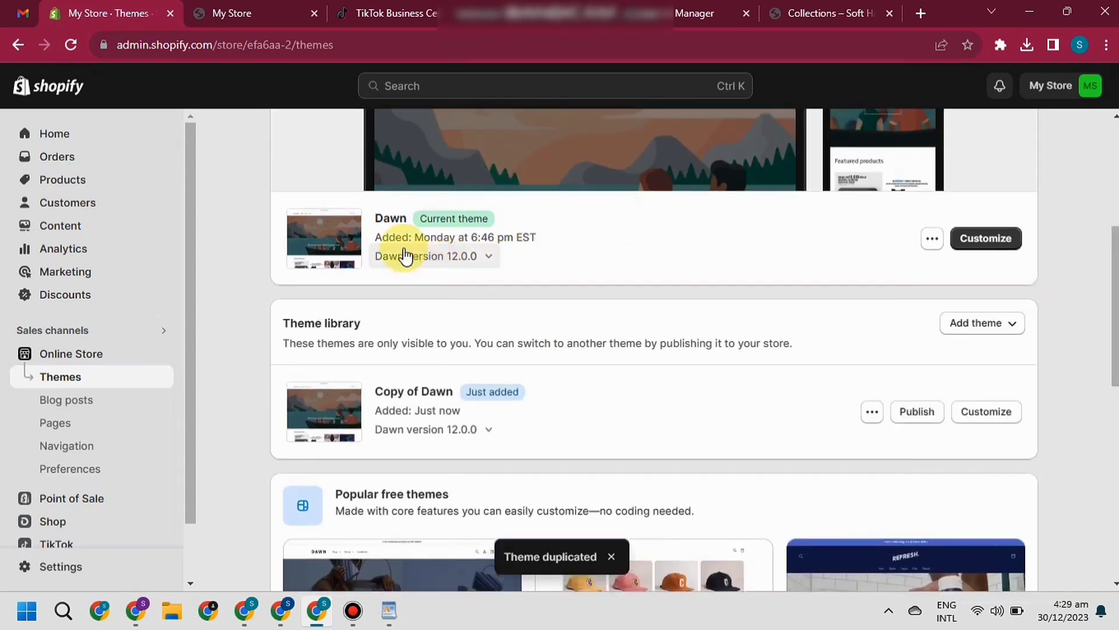
{"action": "left_click_drag", "start_coordinate": [382, 220], "coordinate": [450, 237]}
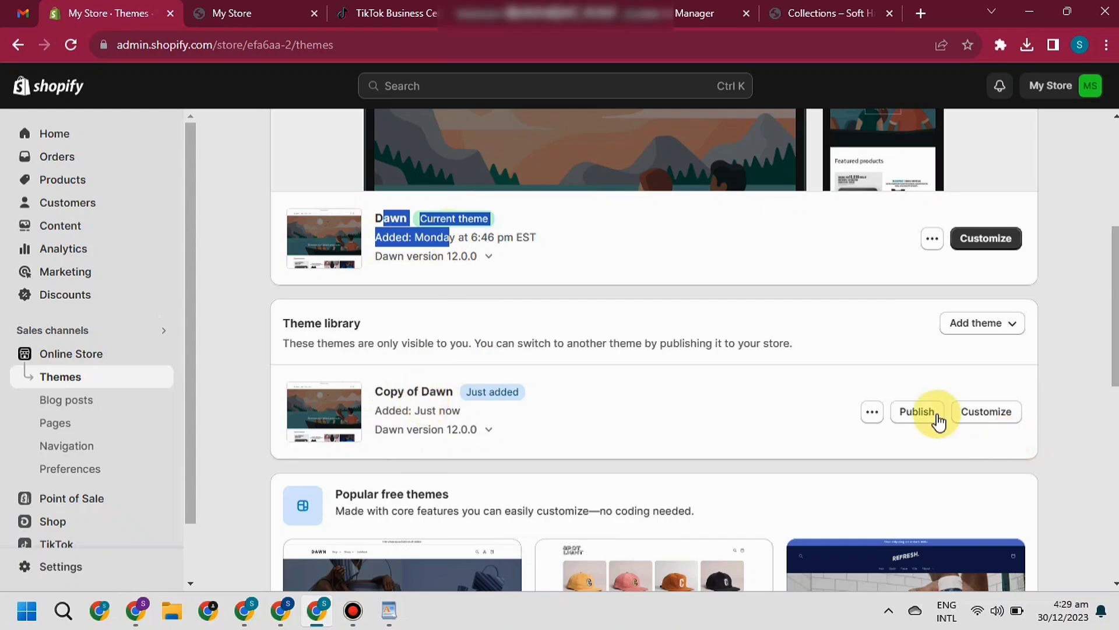
{"action": "left_click", "coordinate": [1067, 373]}
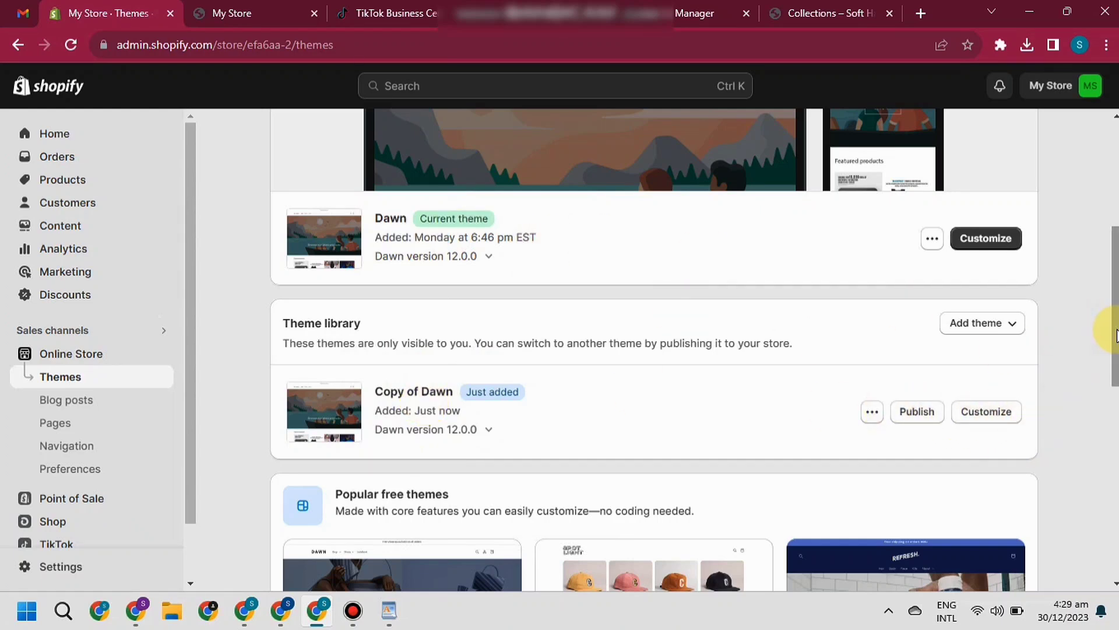
Switch to TikTok Events Manager, review the Event Builder installation instructions and continue to event creation
{"action": "left_click", "coordinate": [676, 13]}
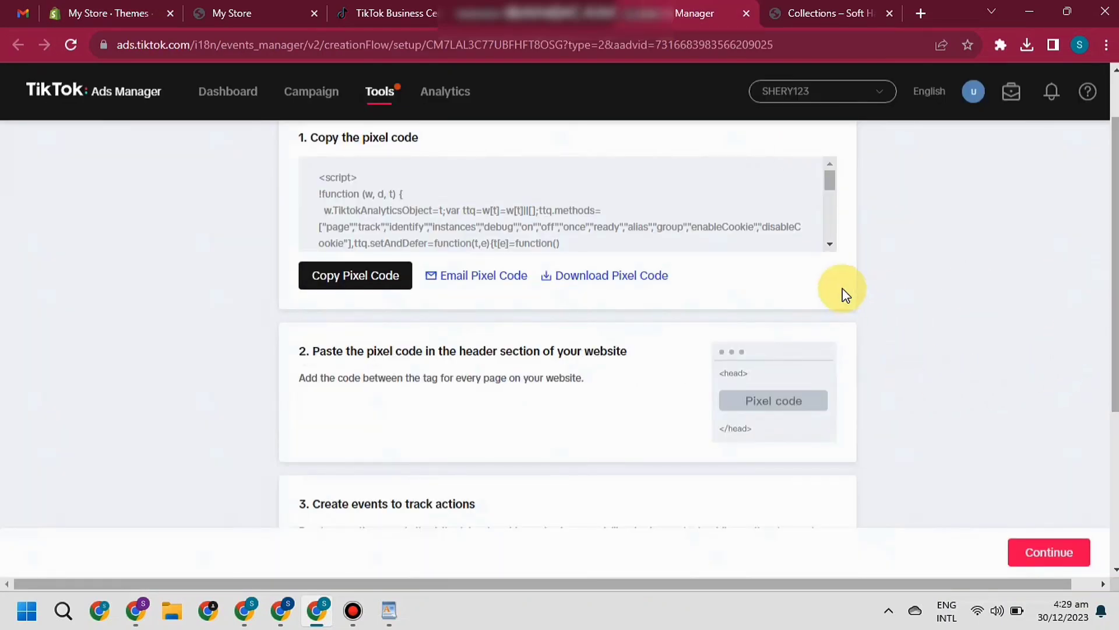
{"action": "scroll", "coordinate": [1111, 153], "scroll_direction": "down", "scroll_amount": 2}
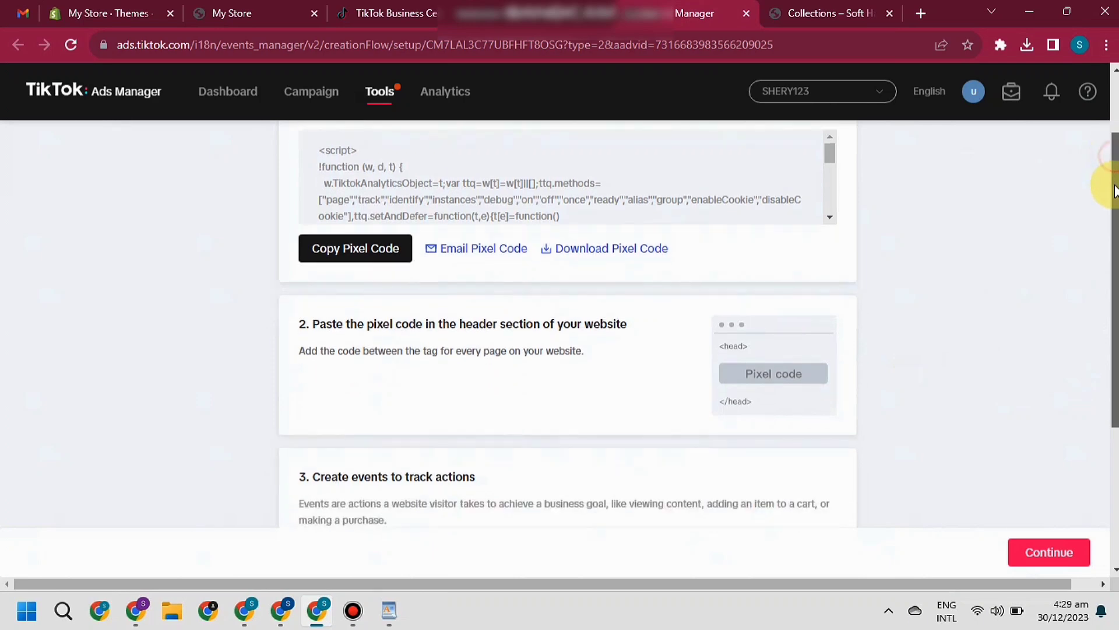
{"action": "scroll", "coordinate": [567, 323], "scroll_direction": "down", "scroll_amount": 2}
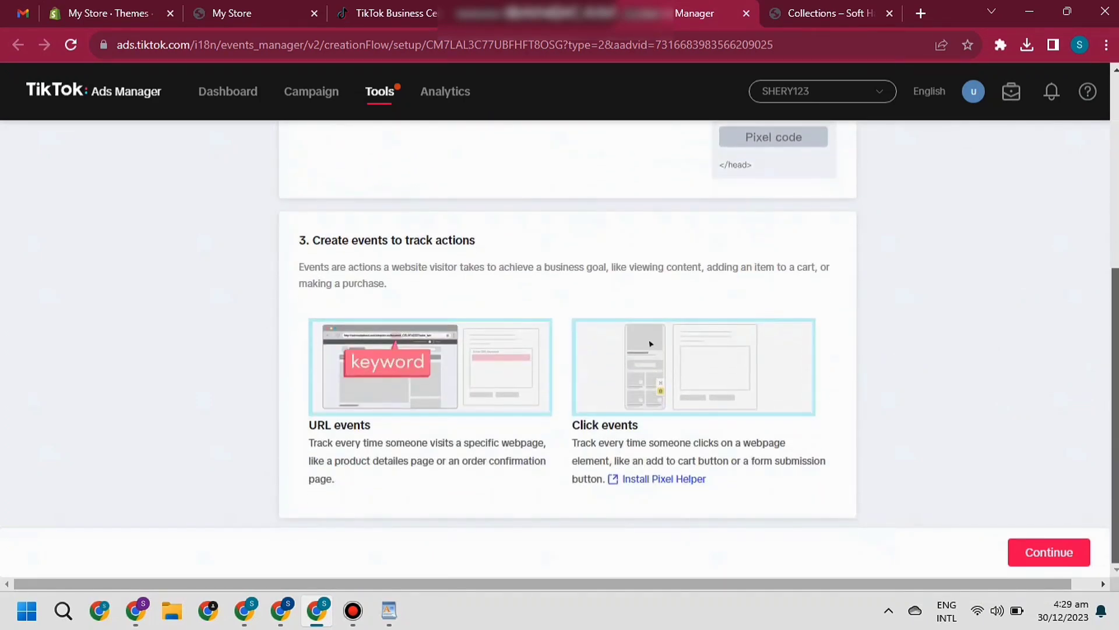
{"action": "scroll", "coordinate": [567, 323], "scroll_direction": "up", "scroll_amount": 3}
{"action": "scroll", "coordinate": [568, 324], "scroll_direction": "up", "scroll_amount": 3}
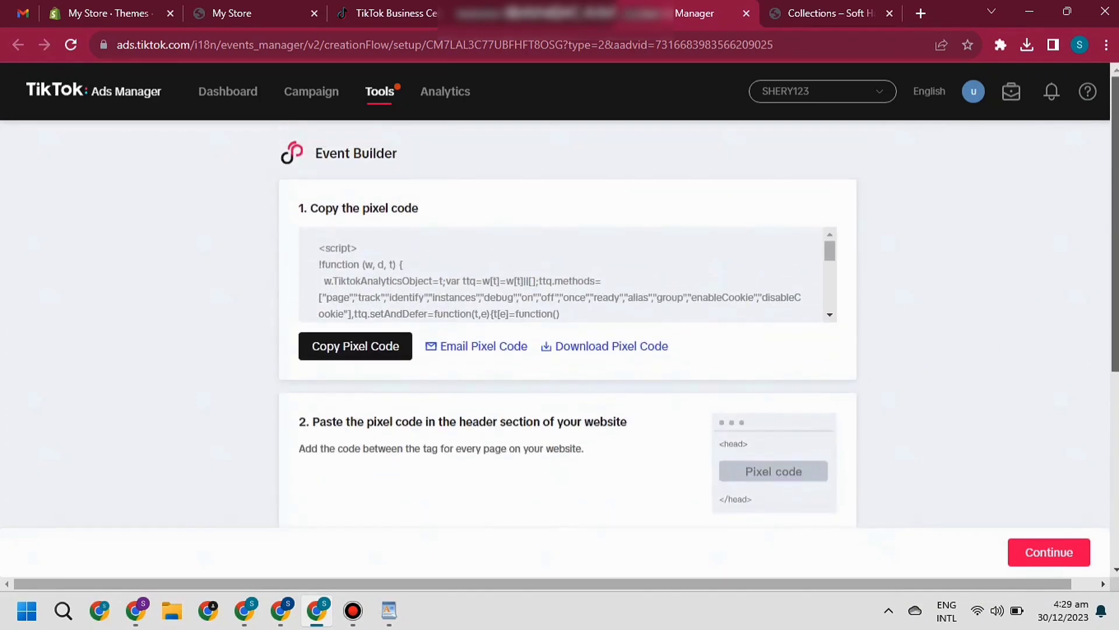
{"action": "scroll", "coordinate": [794, 155], "scroll_direction": "down", "scroll_amount": 5}
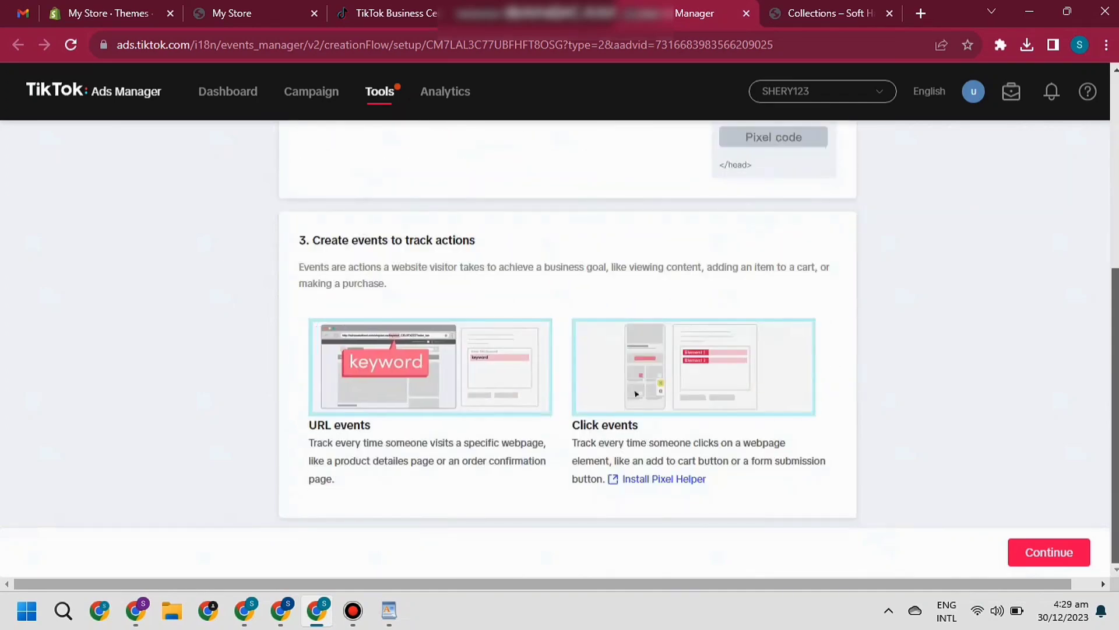
{"action": "scroll", "coordinate": [794, 154], "scroll_direction": "up", "scroll_amount": 5}
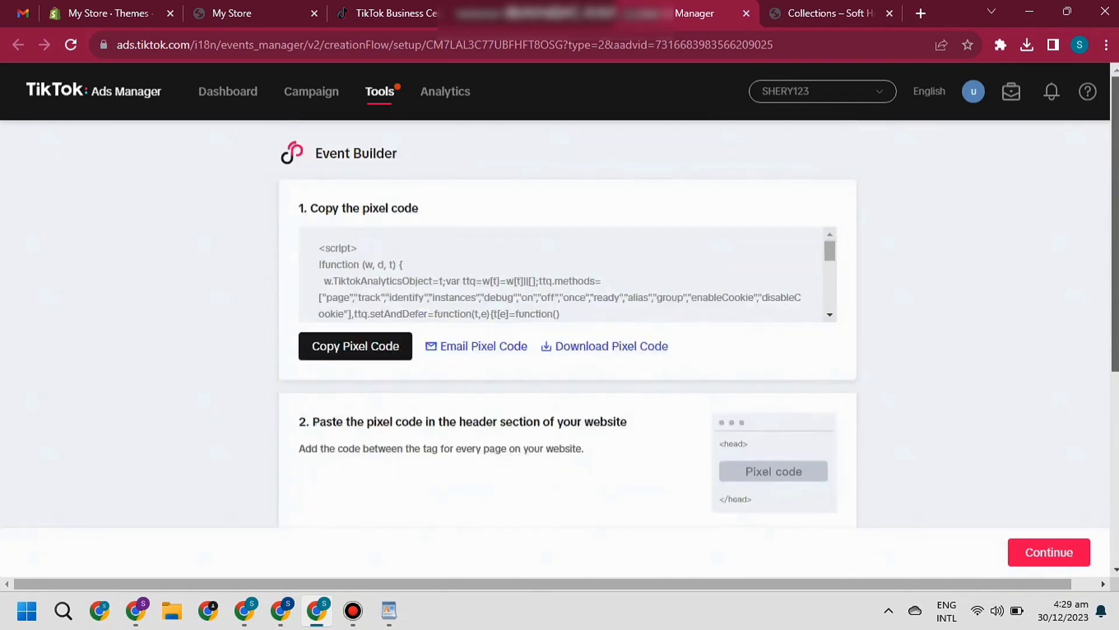
{"action": "scroll", "coordinate": [795, 154], "scroll_direction": "down", "scroll_amount": 3}
{"action": "scroll", "coordinate": [568, 324], "scroll_direction": "down", "scroll_amount": 2}
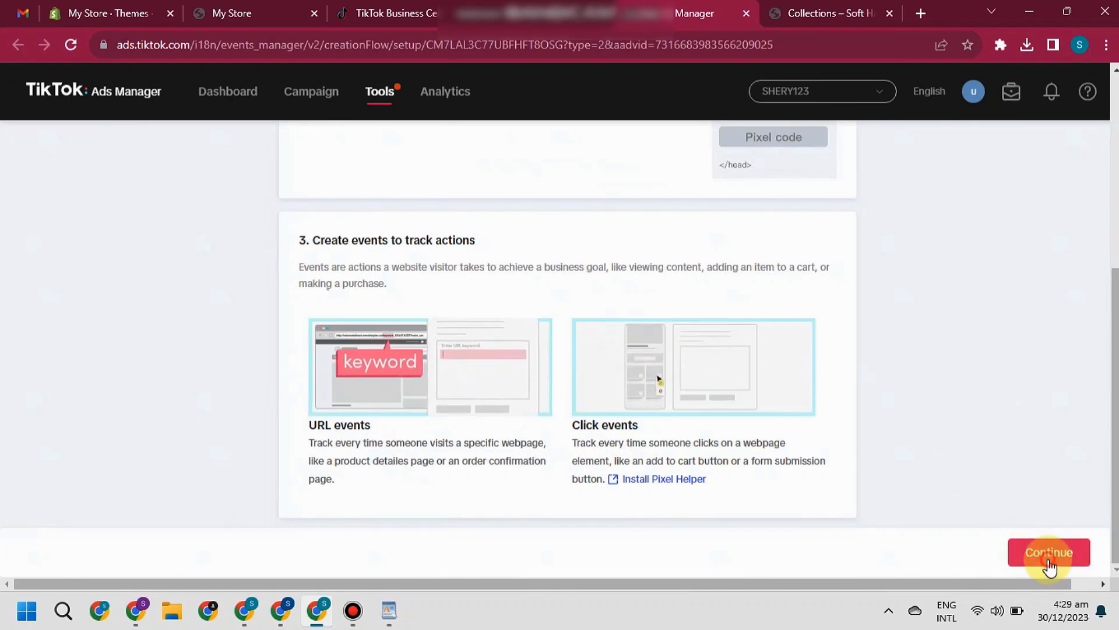
{"action": "left_click", "coordinate": [1054, 568]}
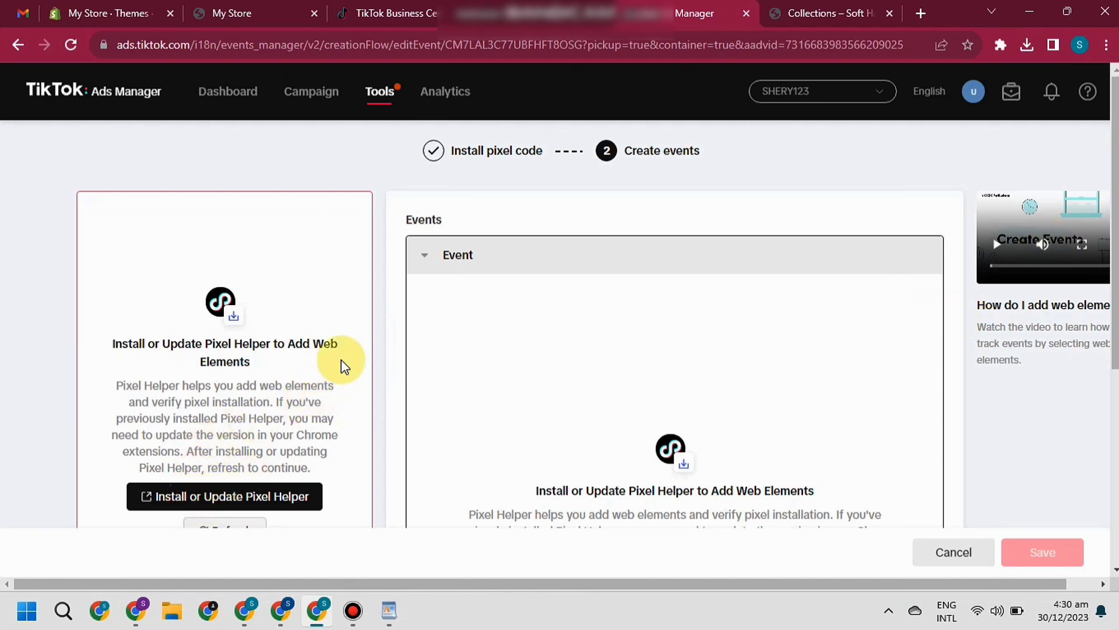
Open Chrome's extension manager and check which extensions are installed
{"action": "scroll", "coordinate": [342, 359], "scroll_direction": "down", "scroll_amount": 1}
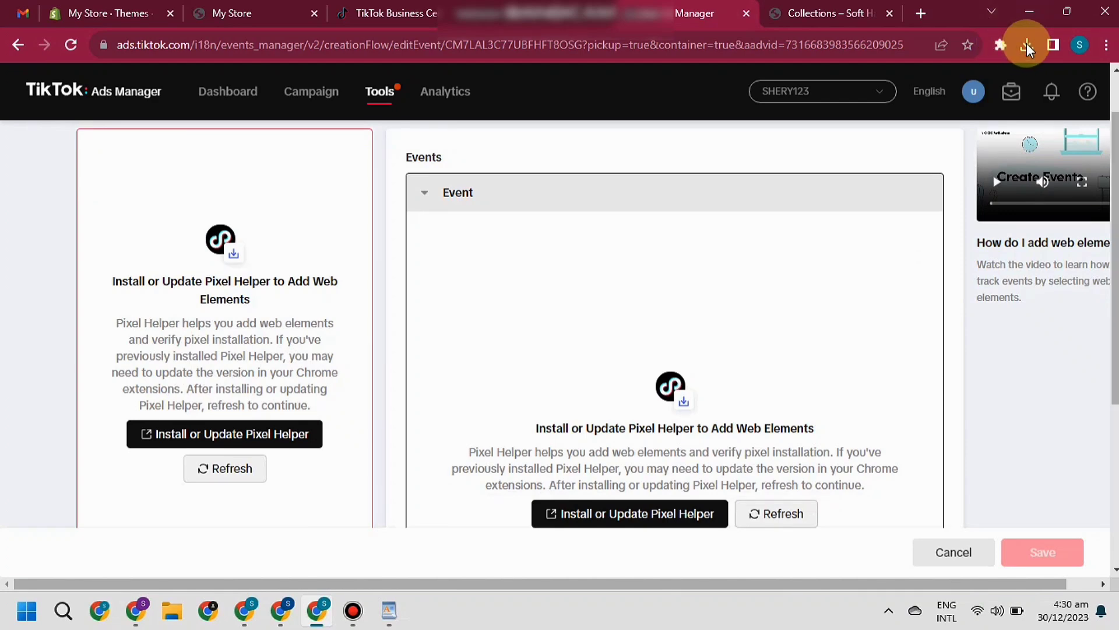
{"action": "left_click", "coordinate": [1107, 46]}
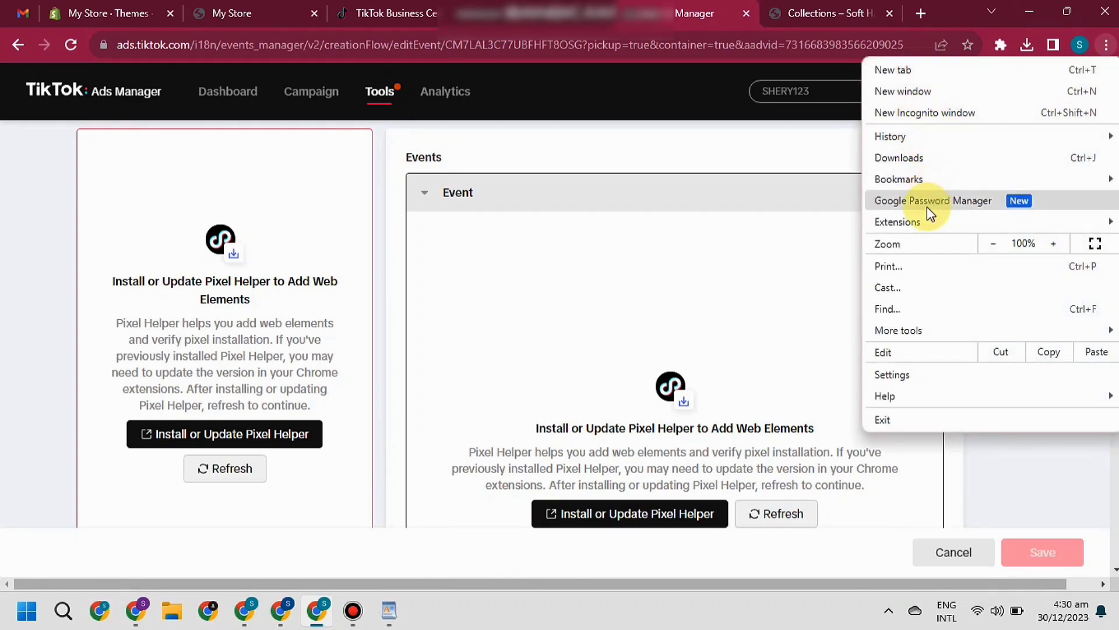
{"action": "mouse_move", "coordinate": [926, 221]}
{"action": "left_click", "coordinate": [800, 224]}
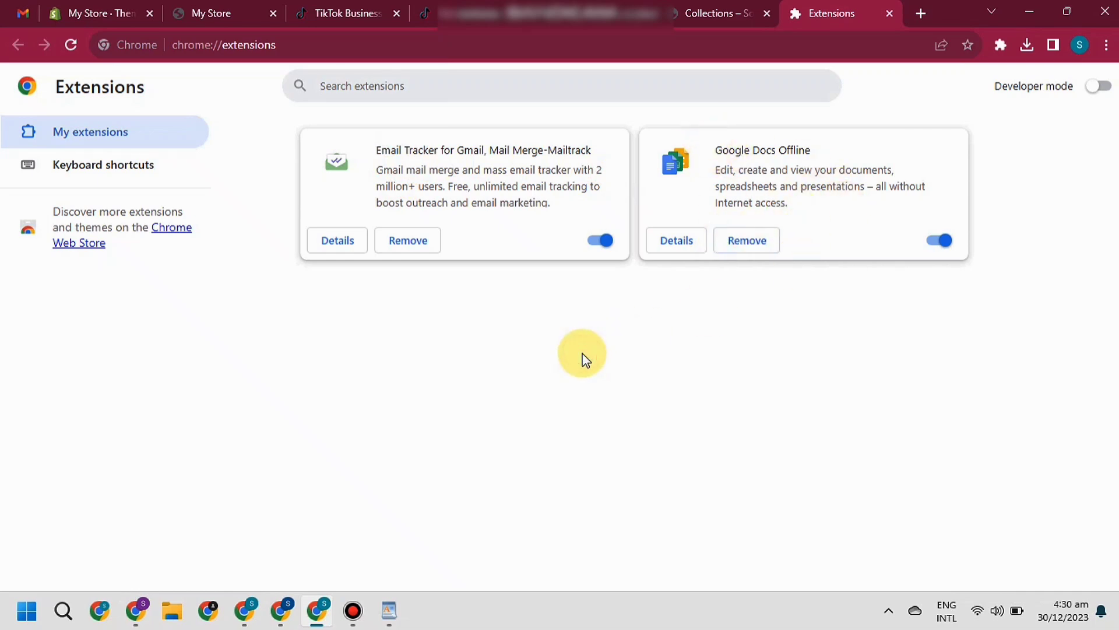
{"action": "left_click", "coordinate": [709, 9]}
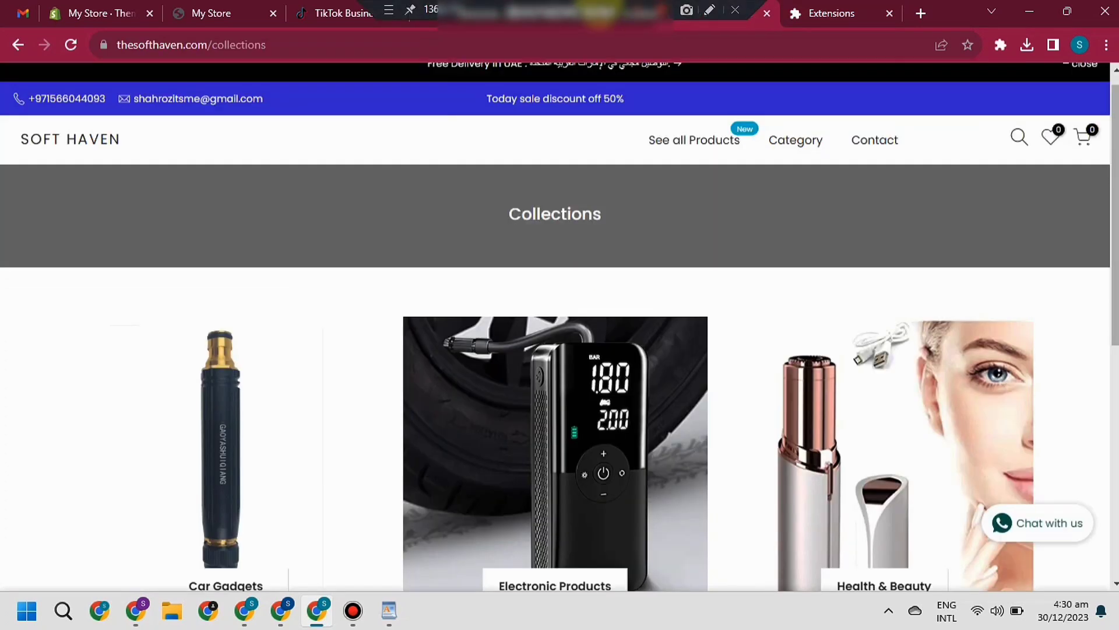
{"action": "left_click", "coordinate": [811, 8]}
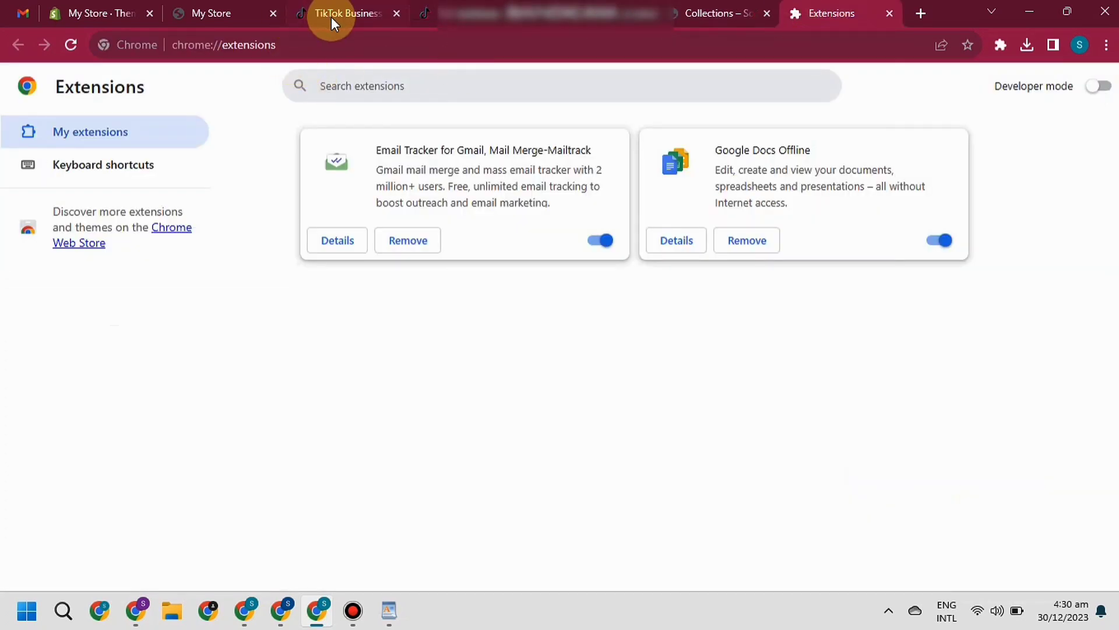
Add the TikTok Pixel Helper extension to Chrome from the Events Manager install link, then close its Chrome Web Store page
{"action": "left_click", "coordinate": [484, 14]}
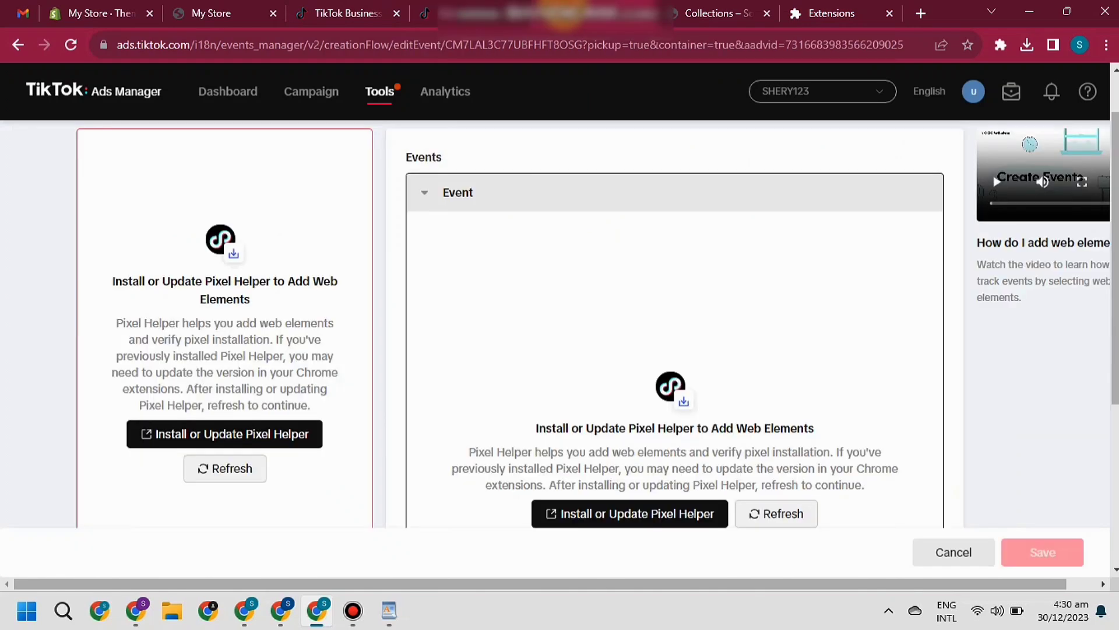
{"action": "left_click", "coordinate": [593, 517]}
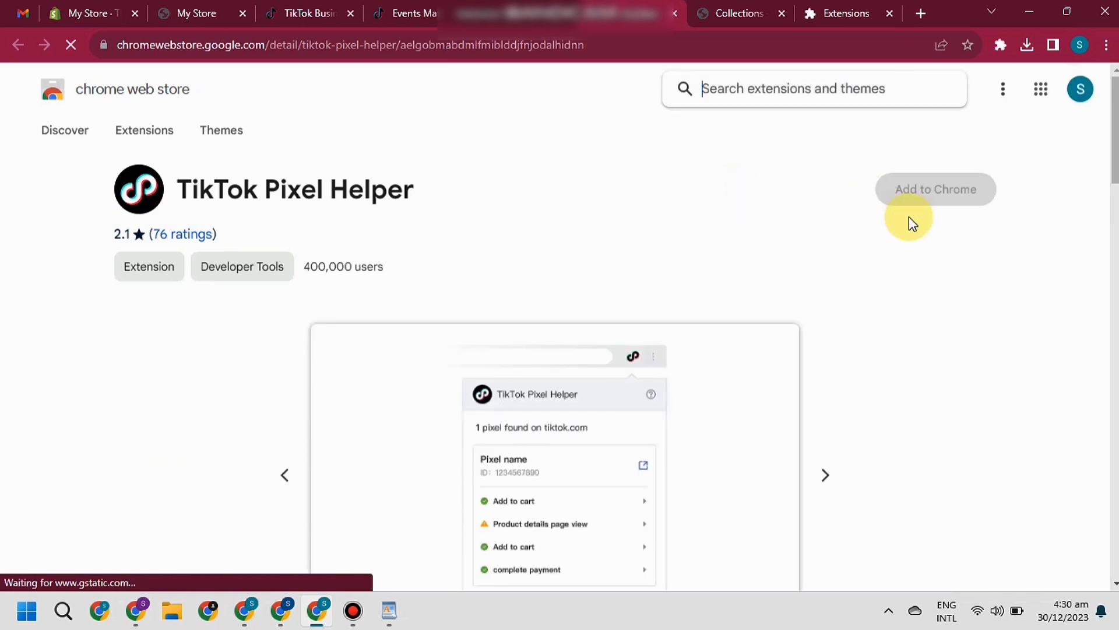
{"action": "left_click", "coordinate": [928, 205]}
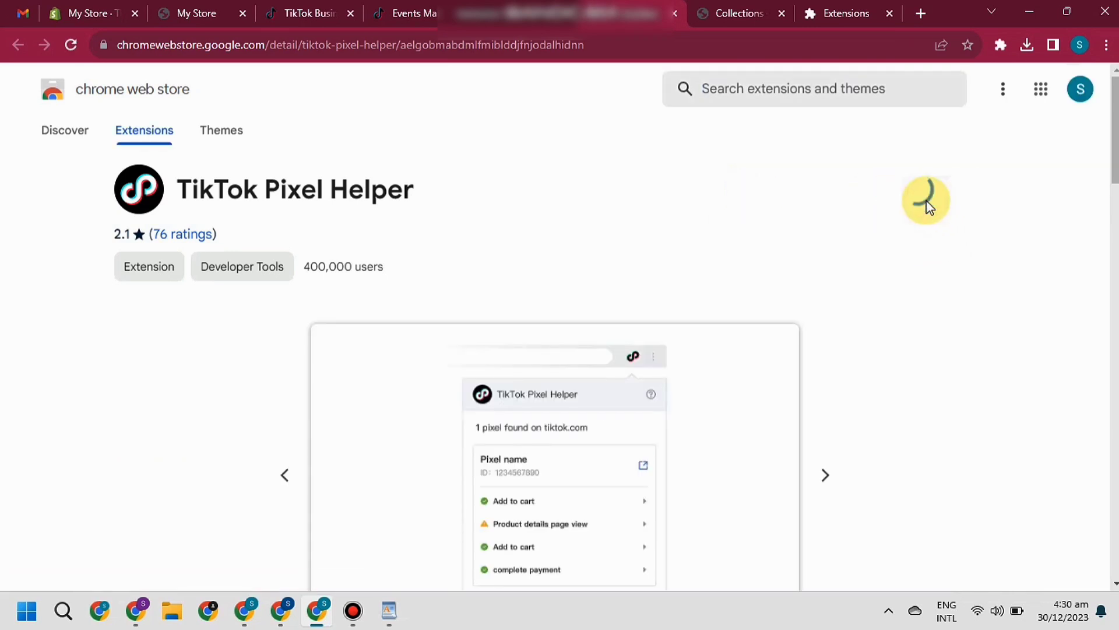
{"action": "left_click", "coordinate": [603, 185]}
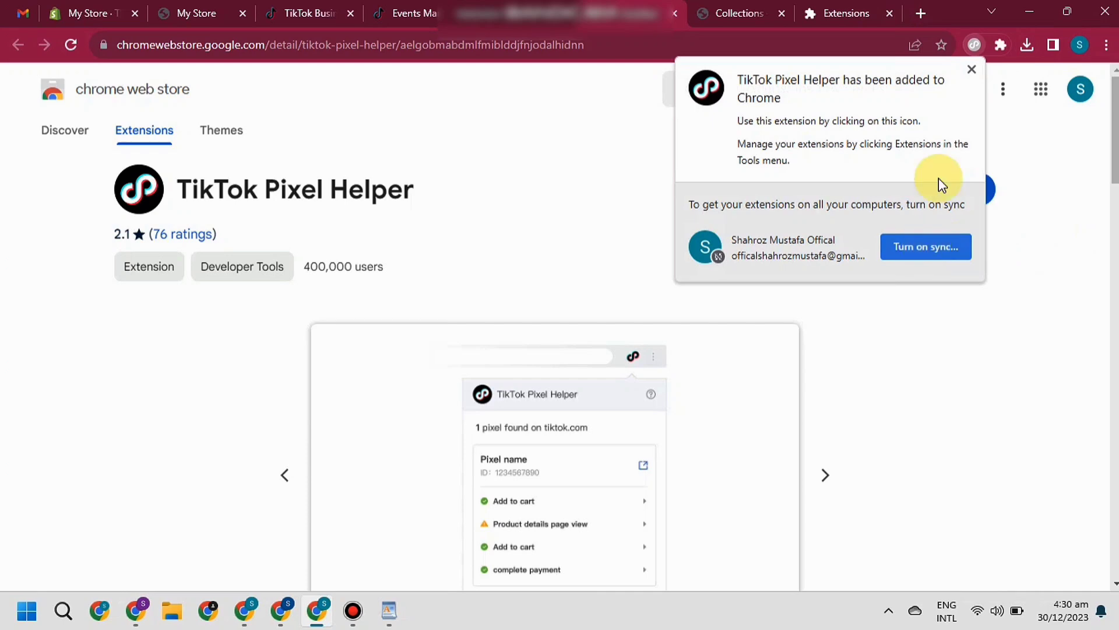
{"action": "left_click", "coordinate": [972, 70]}
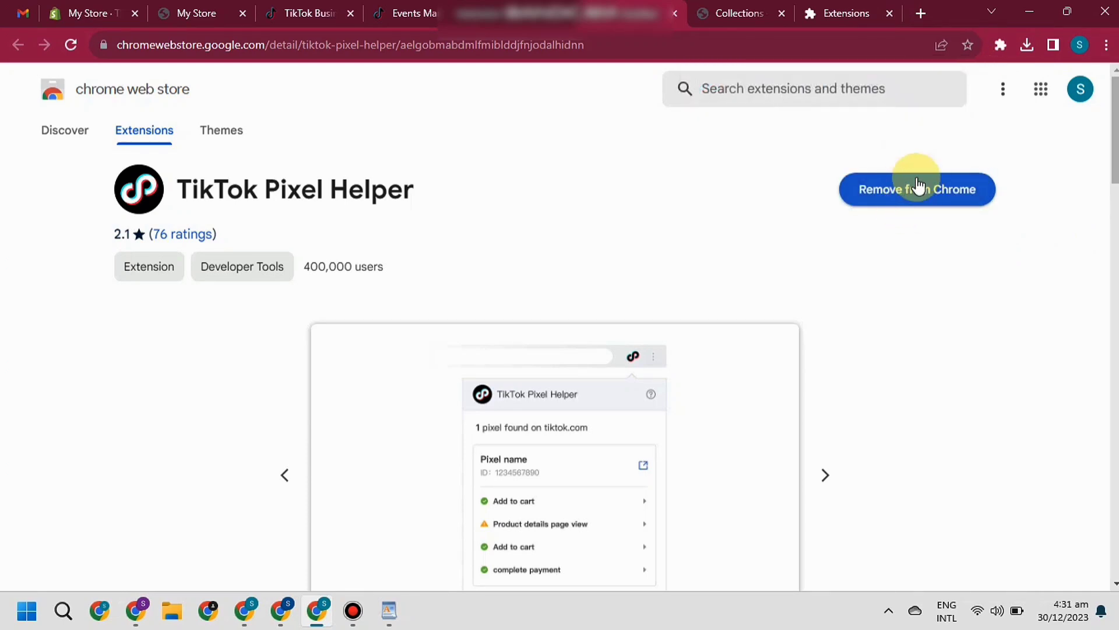
{"action": "left_click", "coordinate": [669, 17]}
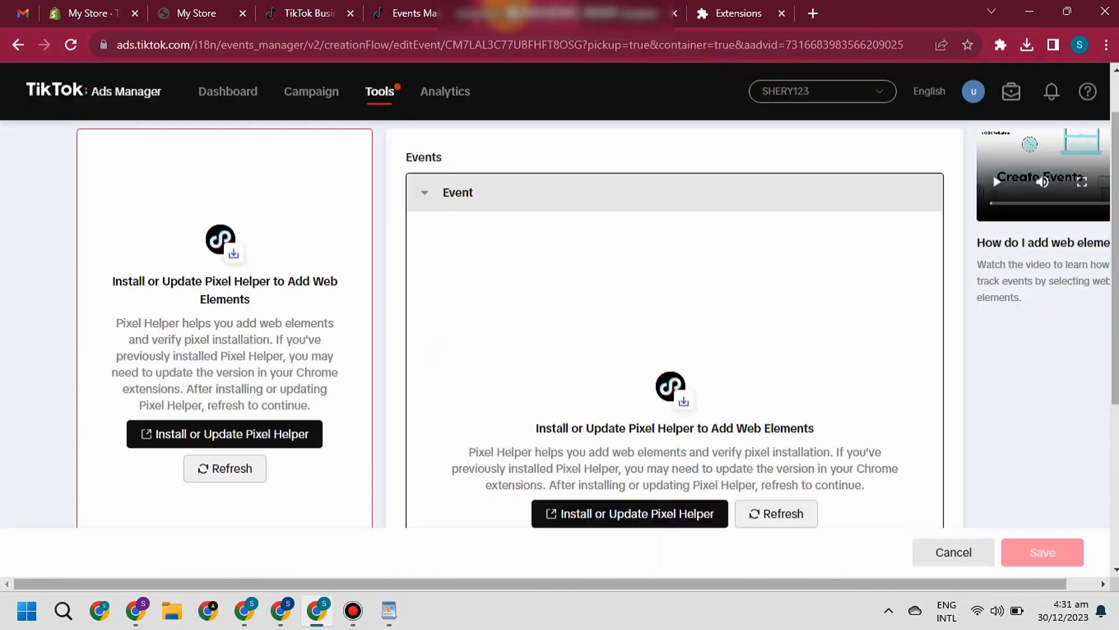
Reload the Create events page in Events Manager and close the unneeded Collections and Extensions pages
{"action": "left_click_drag", "start_coordinate": [1115, 242], "coordinate": [1115, 207]}
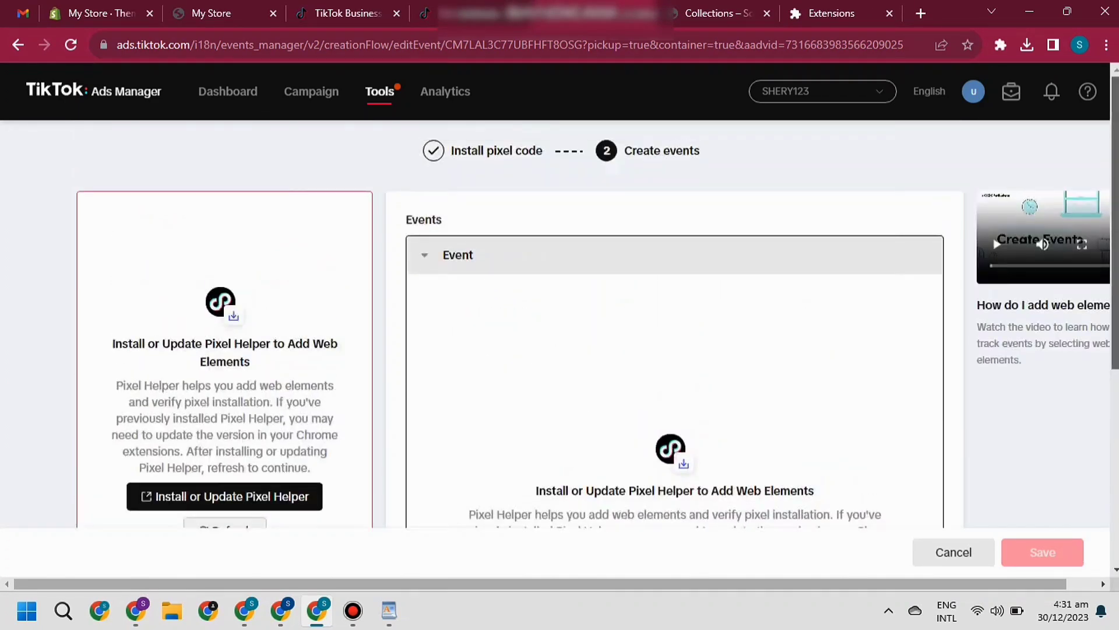
{"action": "left_click", "coordinate": [73, 45]}
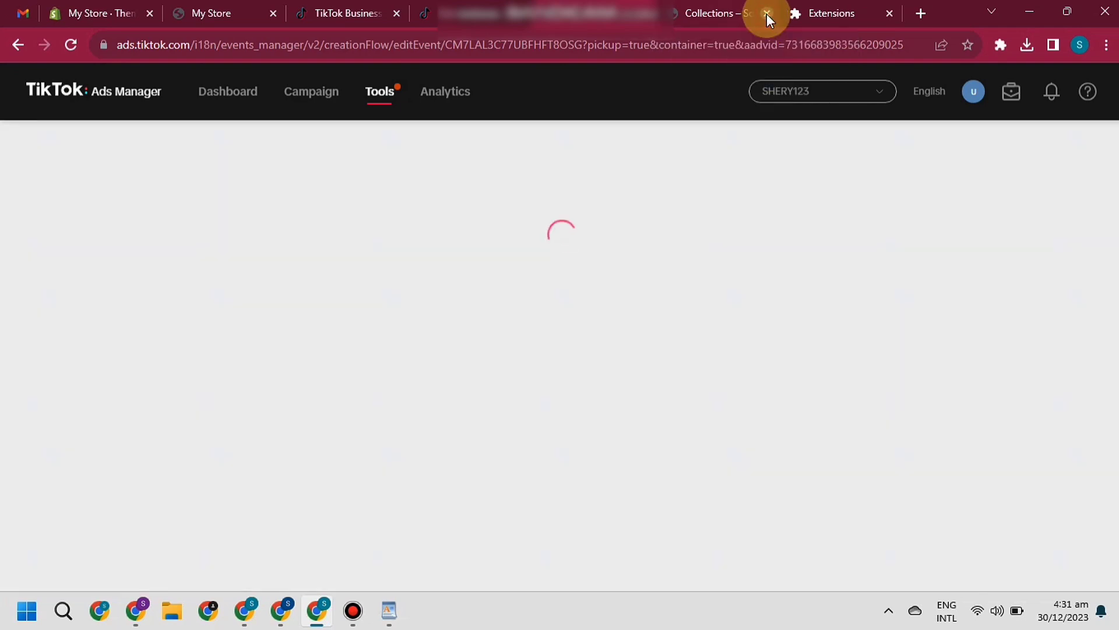
{"action": "left_click", "coordinate": [767, 12]}
{"action": "left_click", "coordinate": [767, 13]}
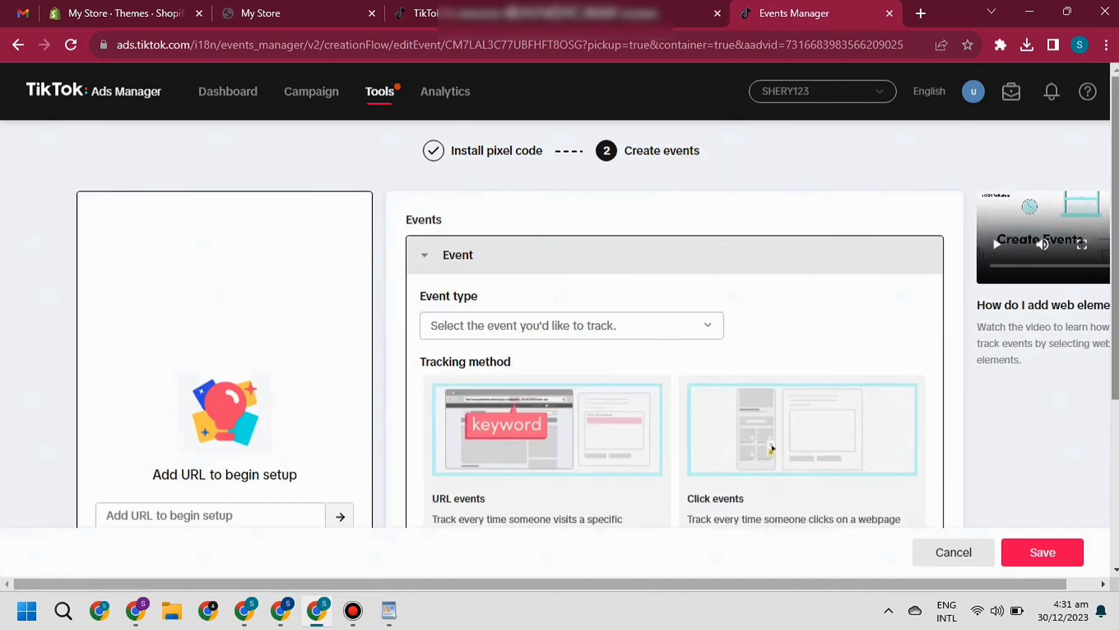
Examine the event type setting, the URL and click tracking methods, and the setup URL field on the Create events page
{"action": "scroll", "coordinate": [597, 309], "scroll_direction": "down", "scroll_amount": 4}
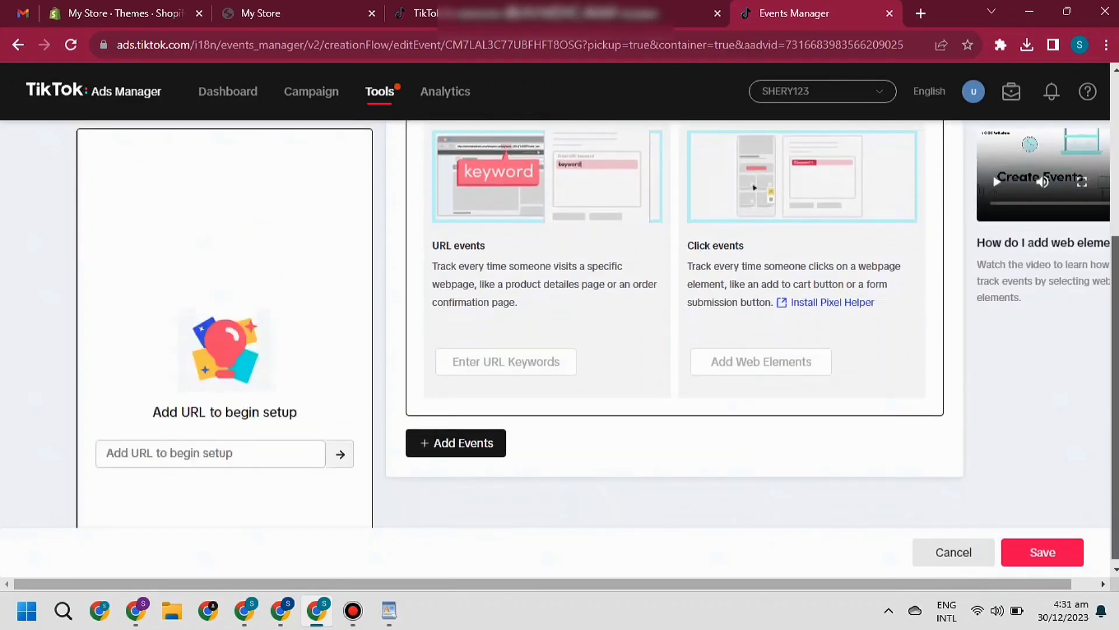
{"action": "scroll", "coordinate": [671, 338], "scroll_direction": "up", "scroll_amount": 3}
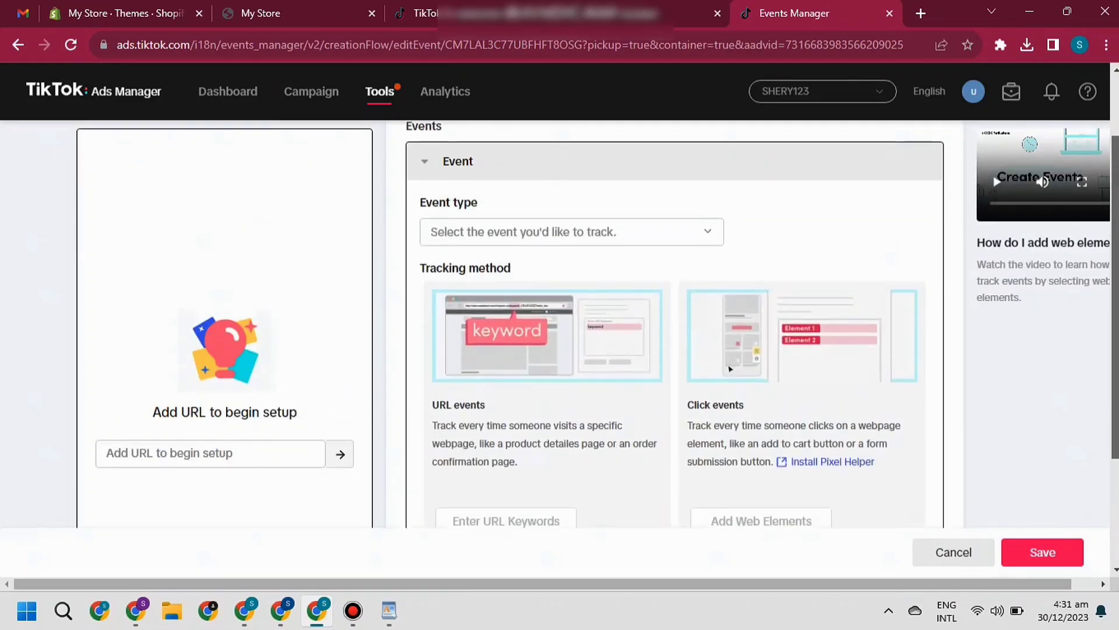
{"action": "scroll", "coordinate": [675, 324], "scroll_direction": "down", "scroll_amount": 1}
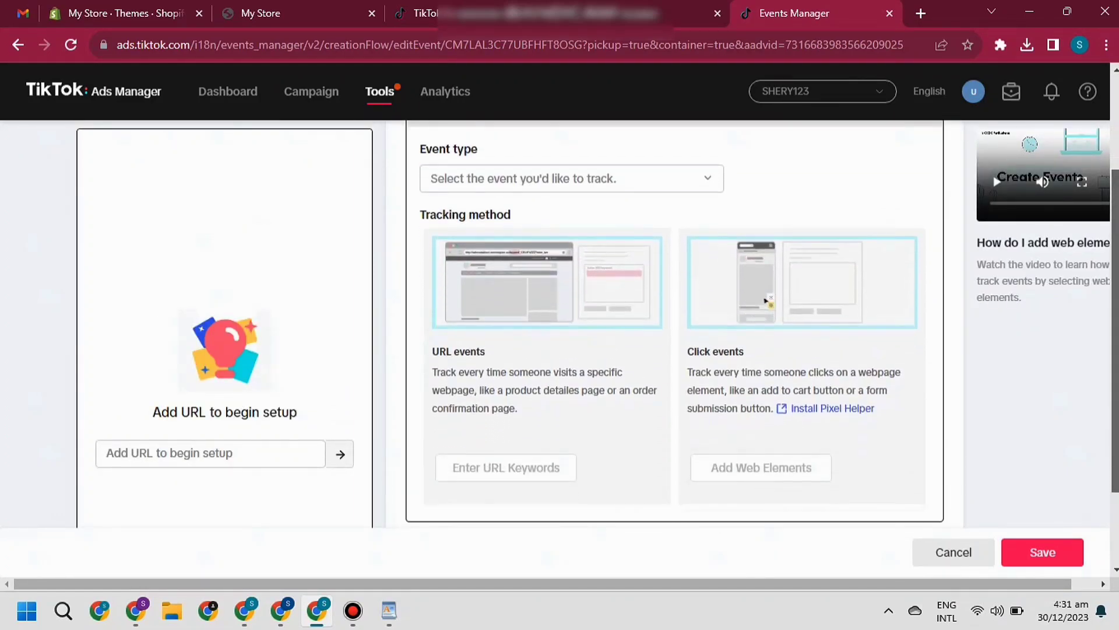
{"action": "scroll", "coordinate": [675, 324], "scroll_direction": "up", "scroll_amount": 1}
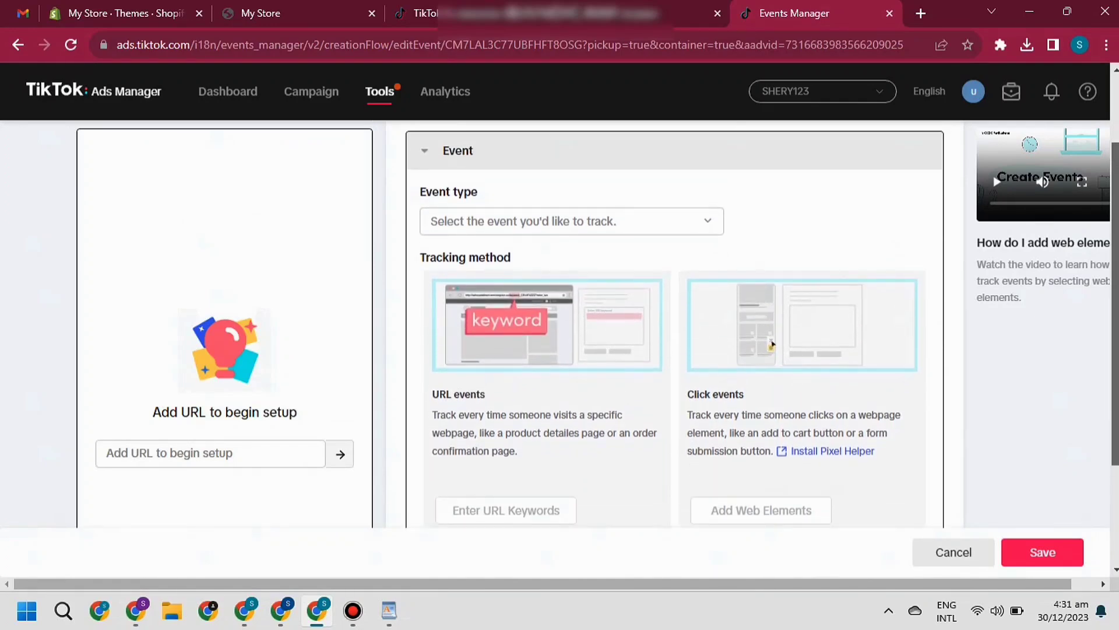
{"action": "scroll", "coordinate": [675, 325], "scroll_direction": "down", "scroll_amount": 3}
{"action": "scroll", "coordinate": [675, 324], "scroll_direction": "up", "scroll_amount": 3}
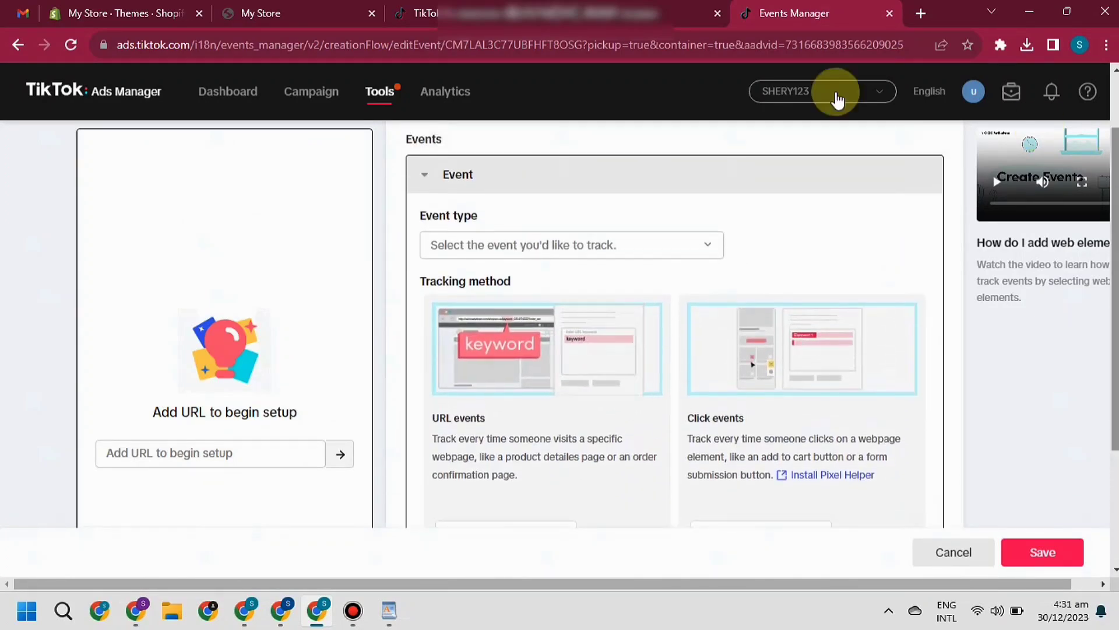
{"action": "scroll", "coordinate": [692, 227], "scroll_direction": "down", "scroll_amount": 1}
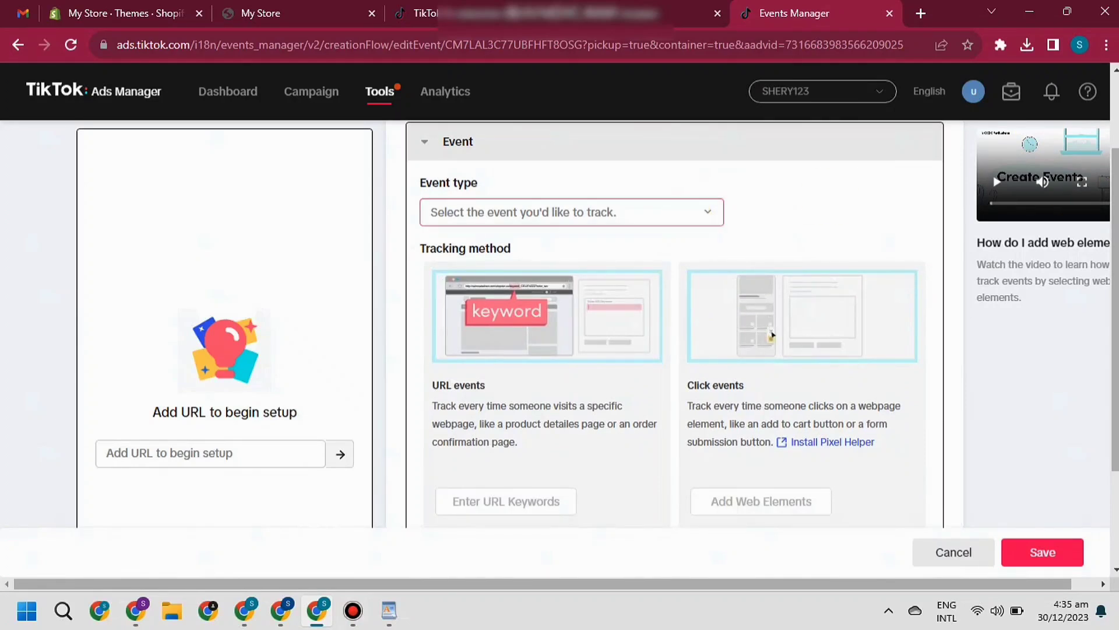
{"action": "scroll", "coordinate": [675, 324], "scroll_direction": "up", "scroll_amount": 2}
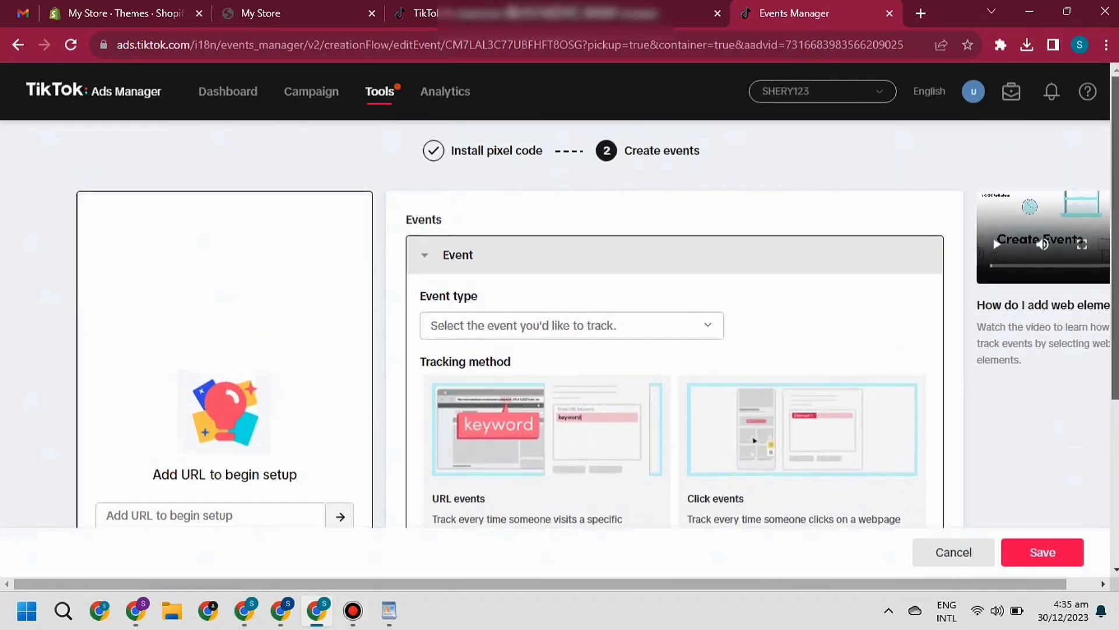
{"action": "scroll", "coordinate": [675, 324], "scroll_direction": "down", "scroll_amount": 1}
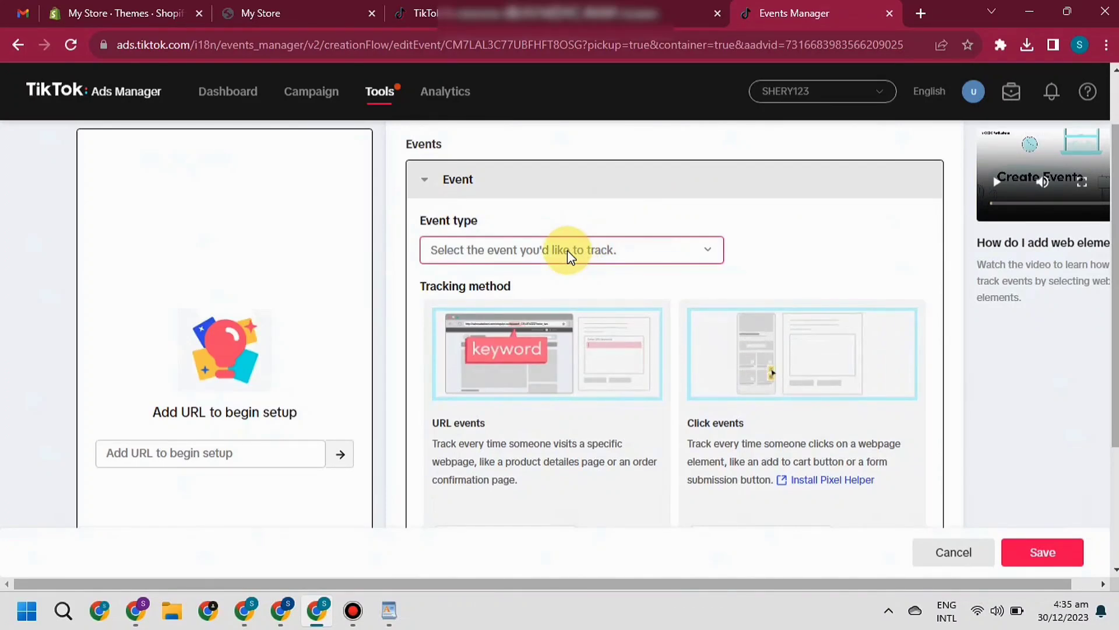
{"action": "scroll", "coordinate": [675, 324], "scroll_direction": "down", "scroll_amount": 2}
{"action": "scroll", "coordinate": [675, 324], "scroll_direction": "down", "scroll_amount": 1}
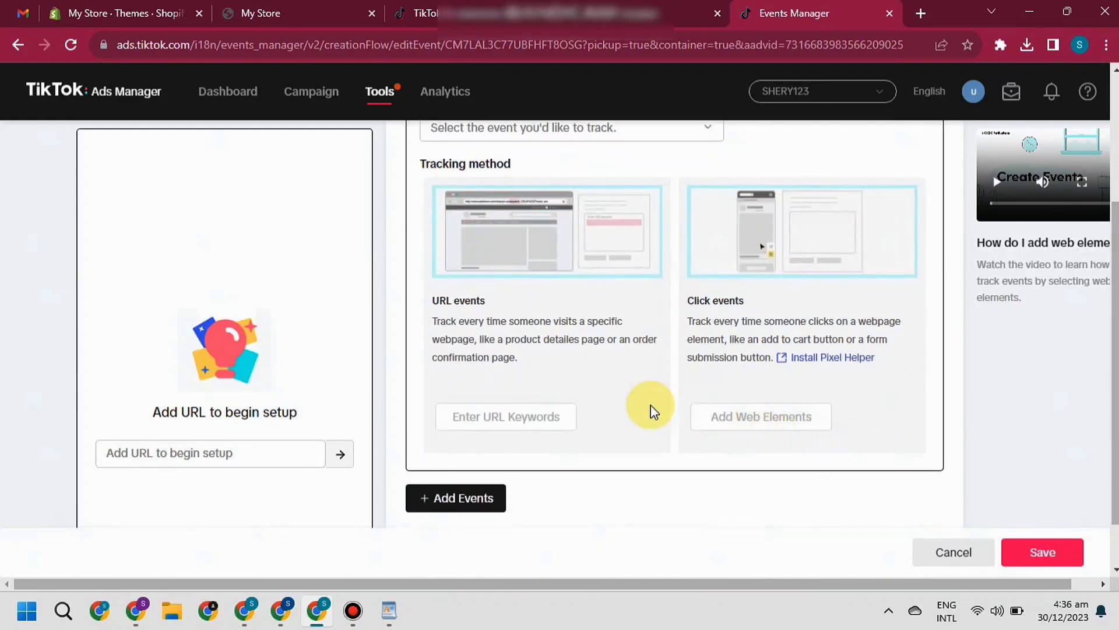
{"action": "scroll", "coordinate": [1043, 186], "scroll_direction": "up", "scroll_amount": 3}
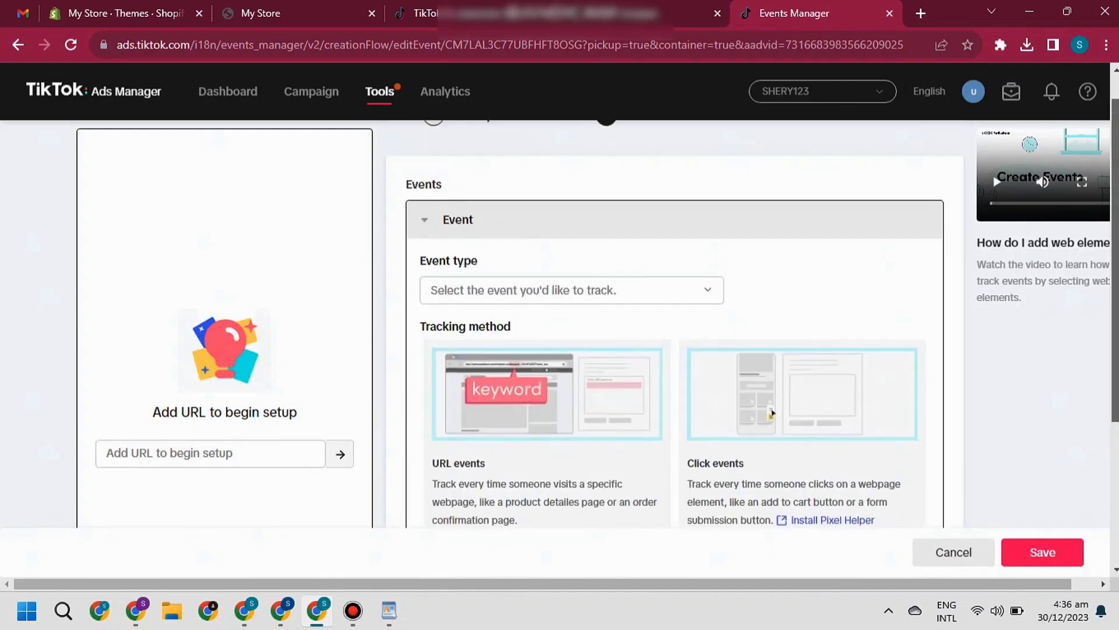
Open the Checkout settings of the Shopify store
{"action": "left_click", "coordinate": [81, 12]}
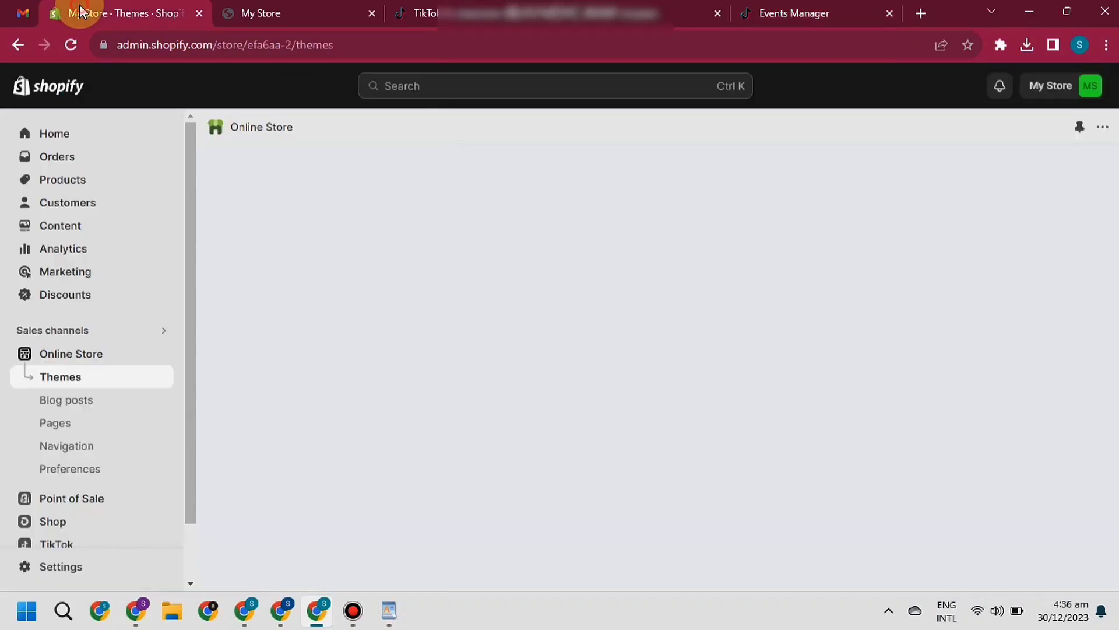
{"action": "left_click", "coordinate": [68, 564]}
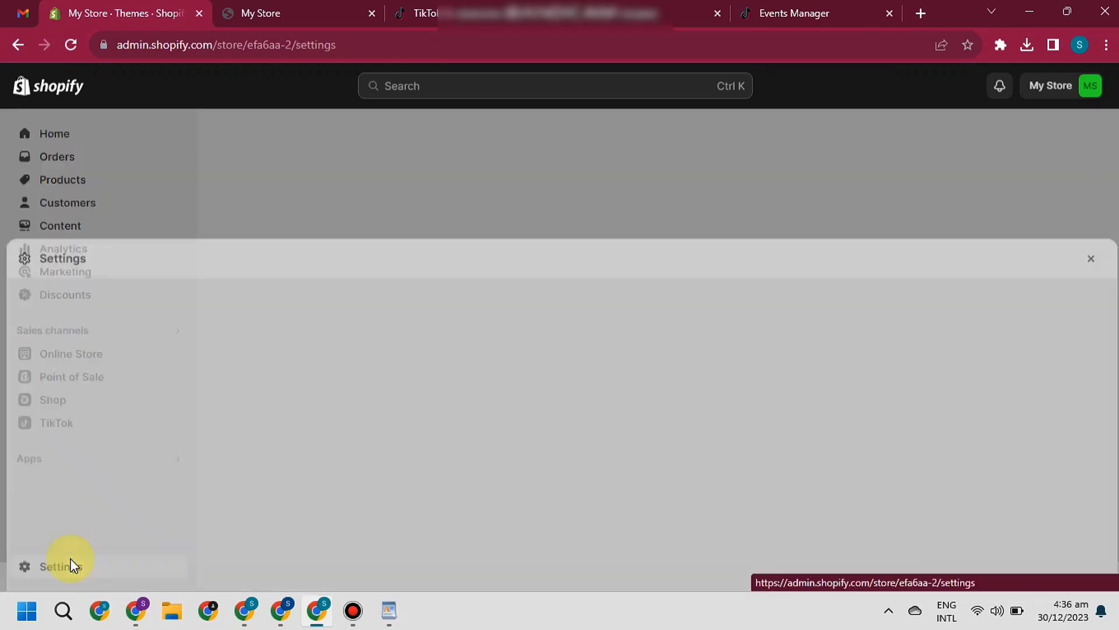
{"action": "left_click_drag", "start_coordinate": [1107, 178], "coordinate": [1110, 262]}
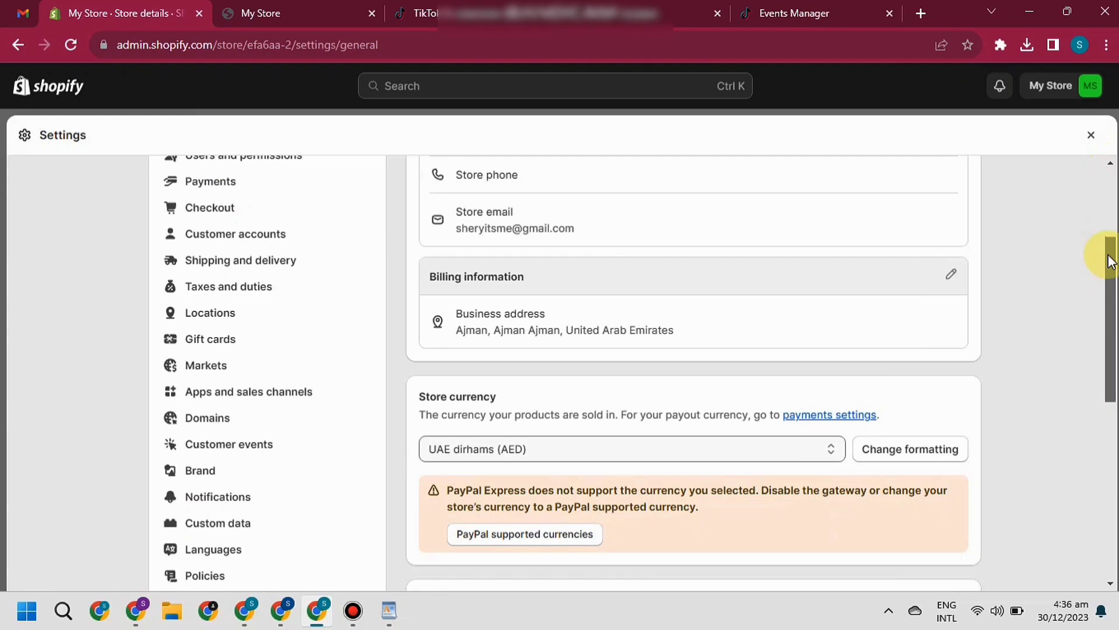
{"action": "mouse_move", "coordinate": [1109, 261]}
{"action": "left_mouse_down"}
{"action": "mouse_move", "coordinate": [1107, 295]}
{"action": "mouse_move", "coordinate": [1106, 257]}
{"action": "left_mouse_up"}
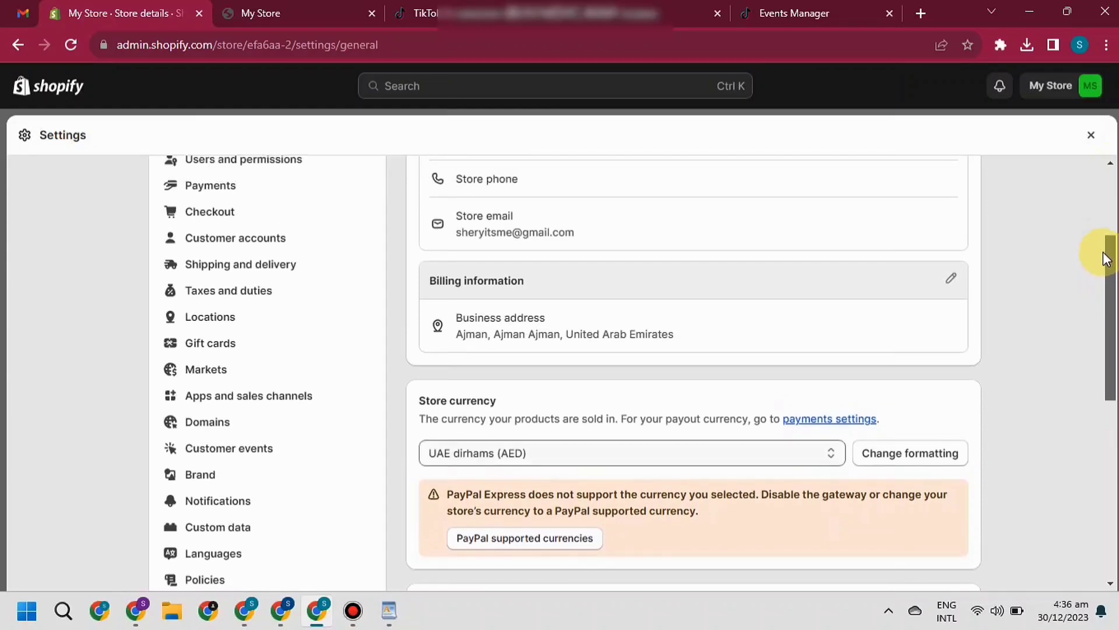
{"action": "left_click", "coordinate": [245, 214]}
Paste the TikTok pixel code into the order status page's additional scripts, save the checkout settings, and close Settings
{"action": "left_click_drag", "start_coordinate": [1112, 208], "coordinate": [1089, 512]}
{"action": "left_click", "coordinate": [441, 375]}
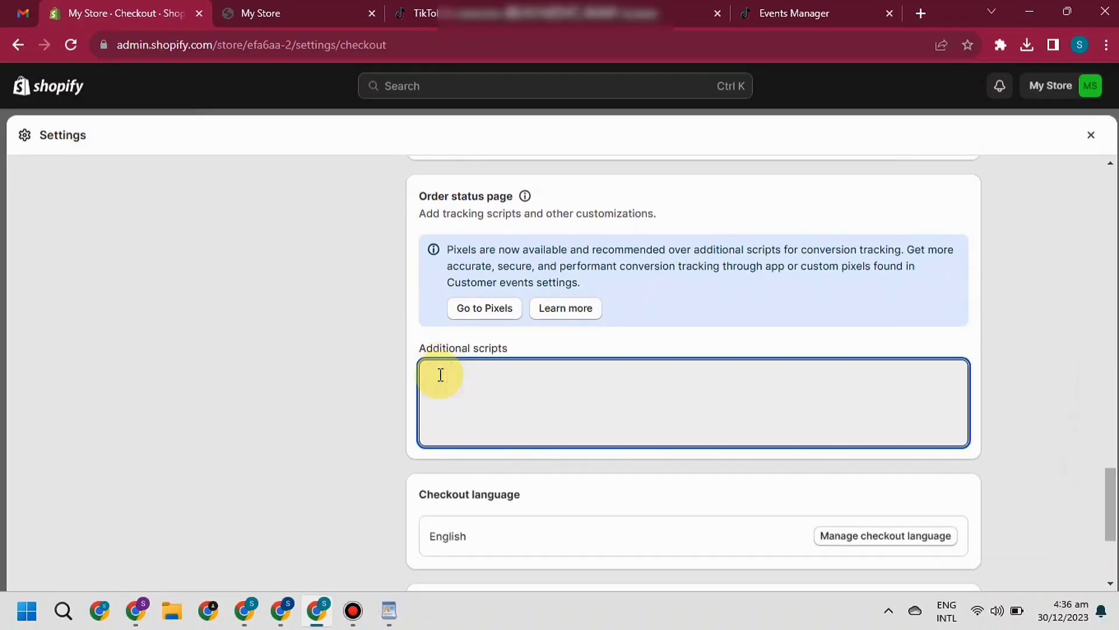
{"action": "key", "text": "ctrl+v"}
{"action": "left_click", "coordinate": [1083, 135]}
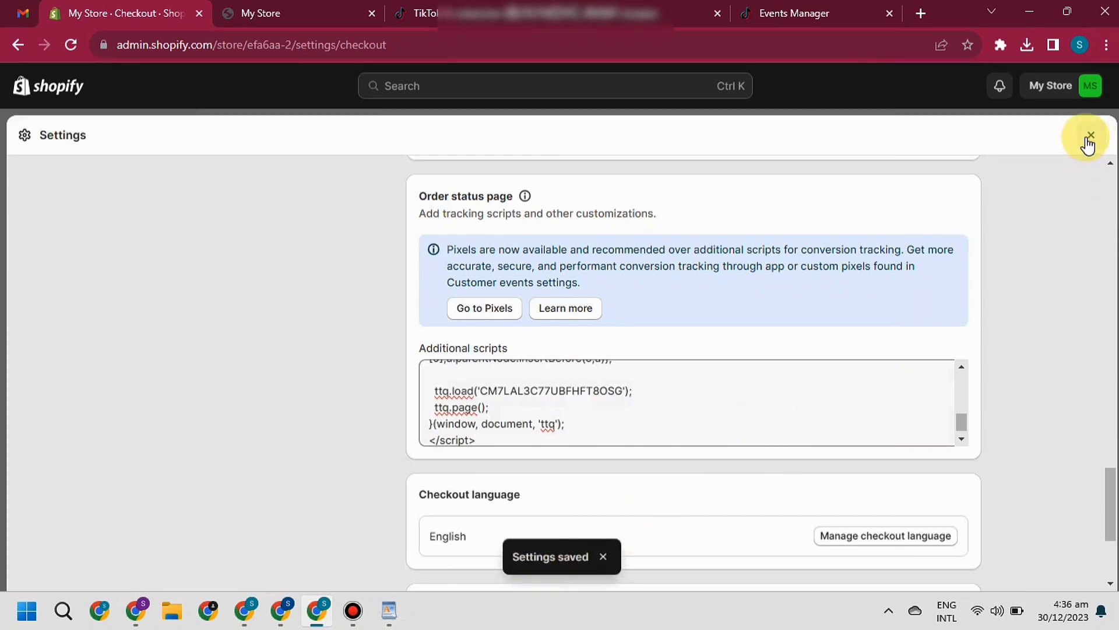
{"action": "left_click_drag", "start_coordinate": [962, 421], "coordinate": [956, 367]}
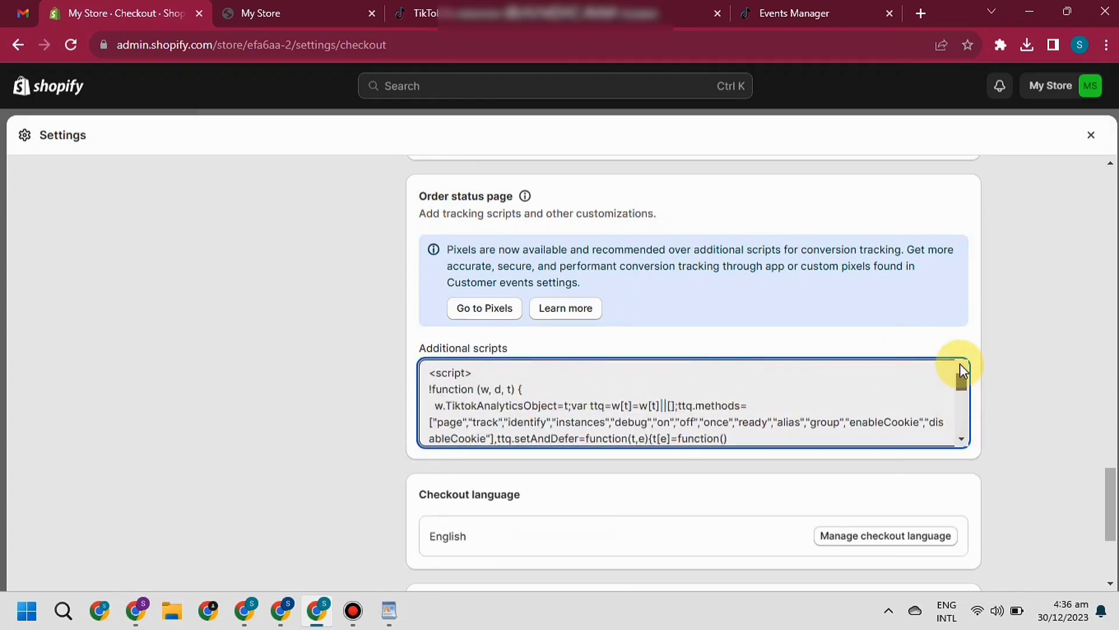
{"action": "left_click", "coordinate": [1091, 135]}
Open the Anti Static Power Socket product page from the storefront's catalog
{"action": "left_click", "coordinate": [769, 12]}
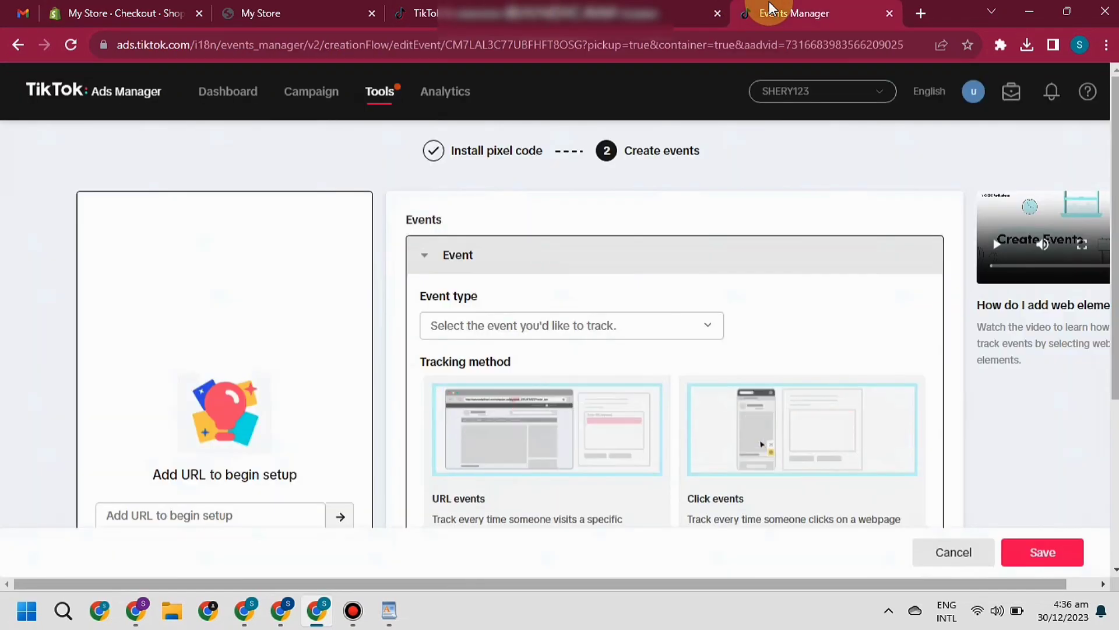
{"action": "left_click_drag", "start_coordinate": [1116, 233], "coordinate": [1115, 268]}
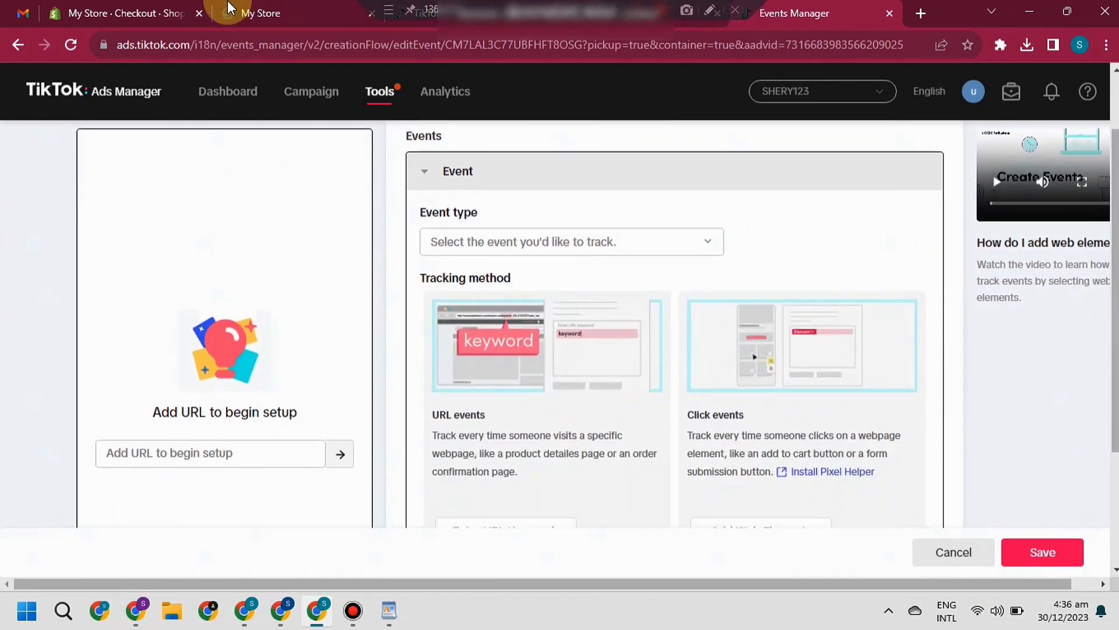
{"action": "left_click", "coordinate": [250, 9]}
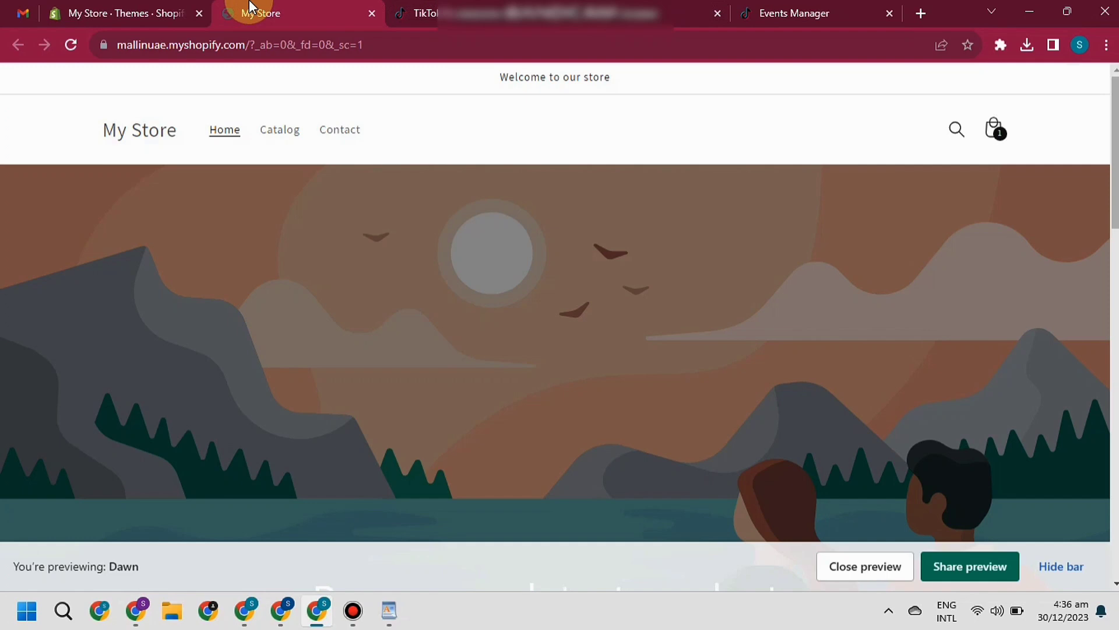
{"action": "left_click", "coordinate": [283, 137]}
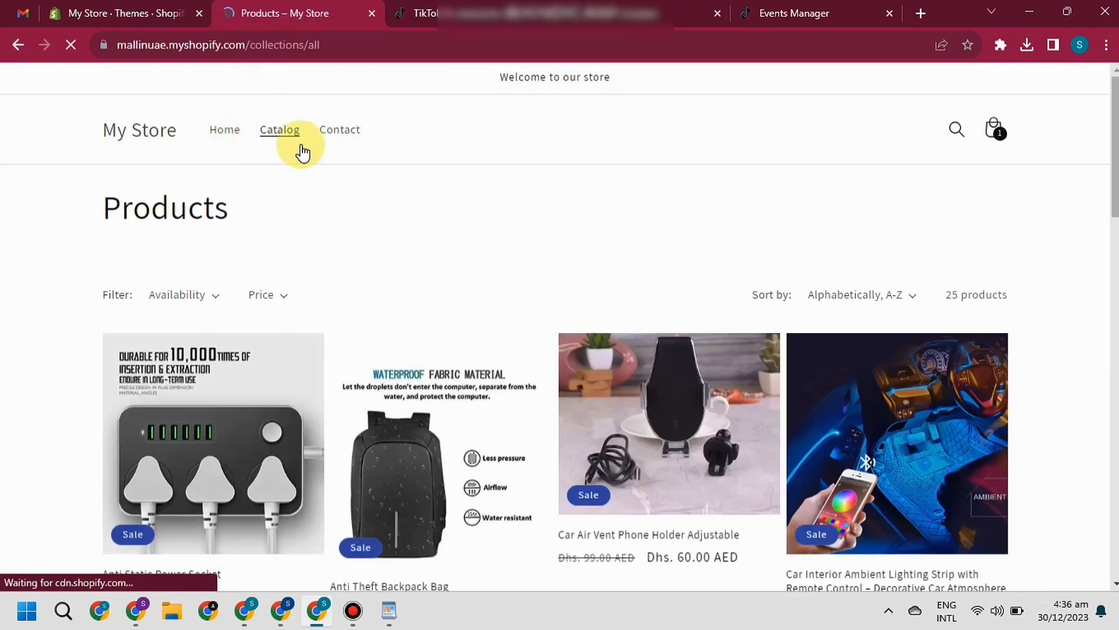
{"action": "scroll", "coordinate": [234, 403], "scroll_direction": "down", "scroll_amount": 1}
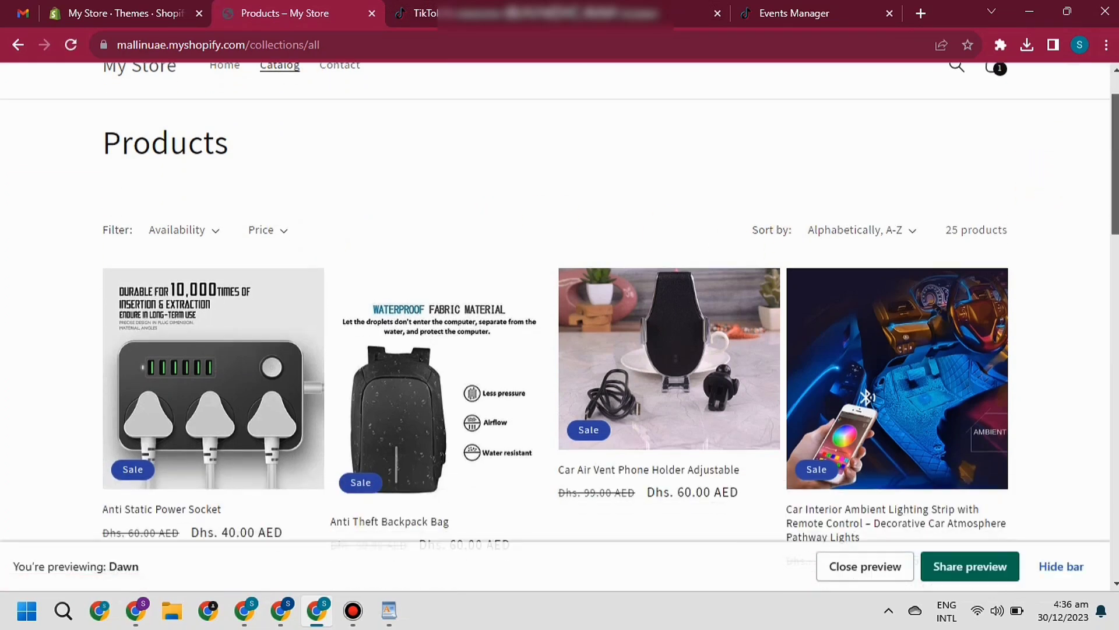
{"action": "left_click", "coordinate": [198, 382]}
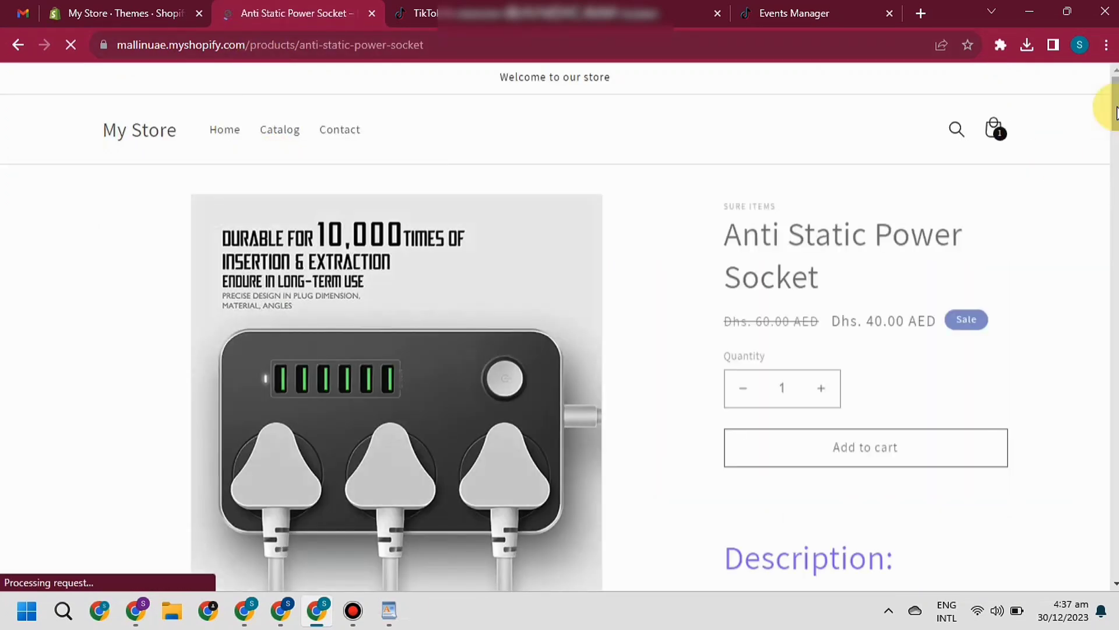
Examine the Anti Static Power Socket page from beginning to end and the product path in its web address
{"action": "left_click_drag", "start_coordinate": [1117, 113], "coordinate": [1117, 232]}
{"action": "scroll", "coordinate": [560, 326], "scroll_direction": "down", "scroll_amount": 20}
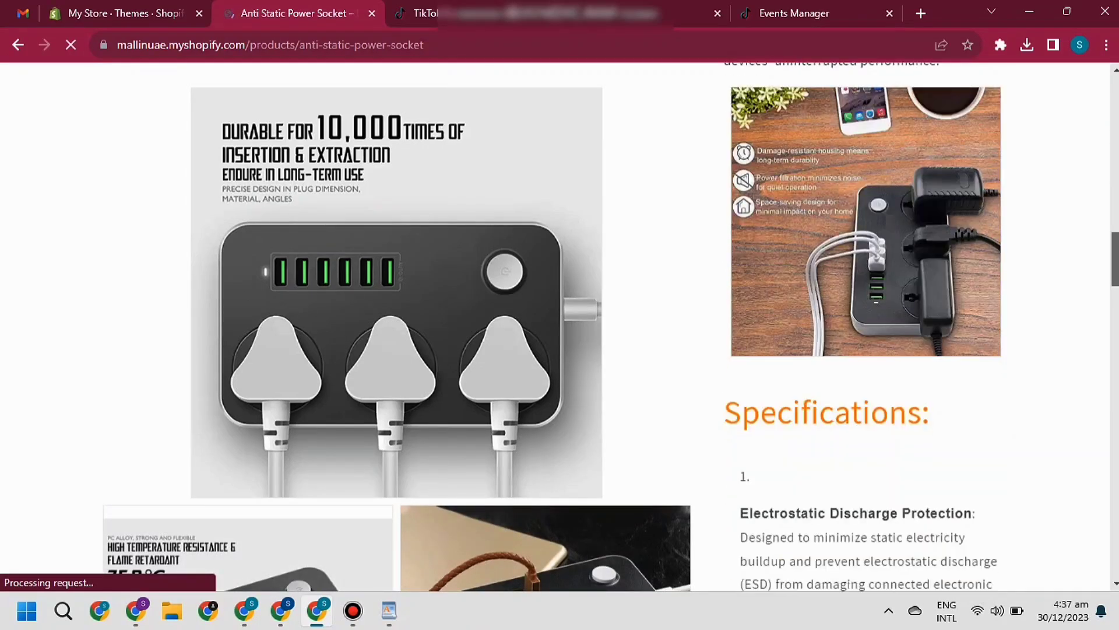
{"action": "scroll", "coordinate": [560, 326], "scroll_direction": "up", "scroll_amount": 15}
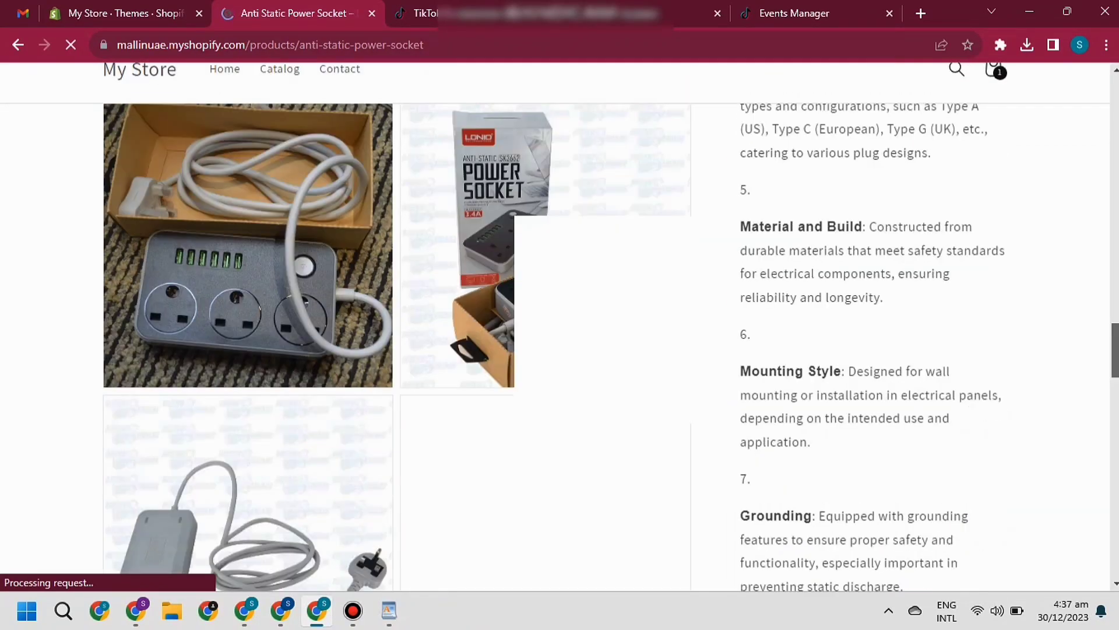
{"action": "scroll", "coordinate": [559, 326], "scroll_direction": "up", "scroll_amount": 2}
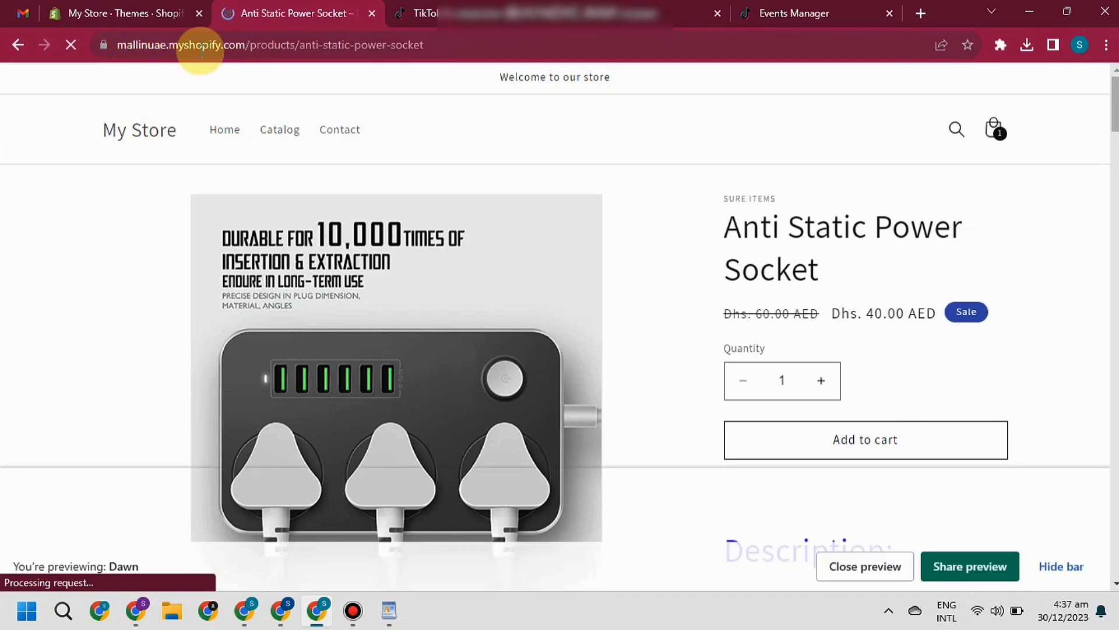
{"action": "left_click", "coordinate": [264, 45]}
{"action": "left_click_drag", "start_coordinate": [265, 45], "coordinate": [424, 45]}
{"action": "left_click", "coordinate": [415, 103]}
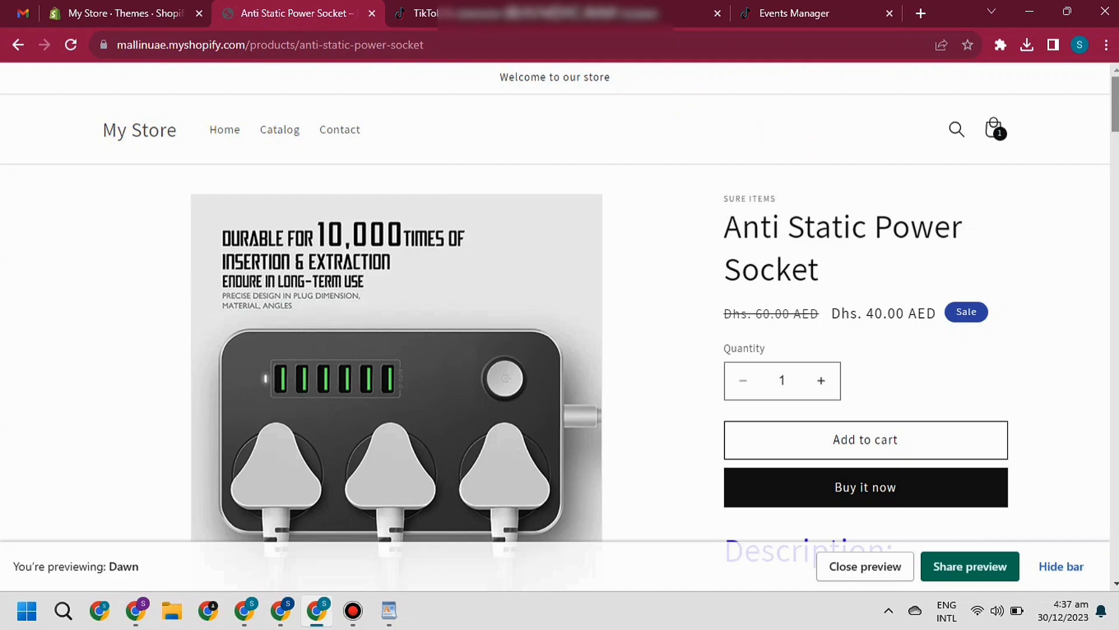
{"action": "scroll", "coordinate": [559, 327], "scroll_direction": "down", "scroll_amount": 15}
{"action": "scroll", "coordinate": [560, 326], "scroll_direction": "down", "scroll_amount": 10}
{"action": "scroll", "coordinate": [560, 326], "scroll_direction": "up", "scroll_amount": 15}
{"action": "scroll", "coordinate": [559, 327], "scroll_direction": "up", "scroll_amount": 10}
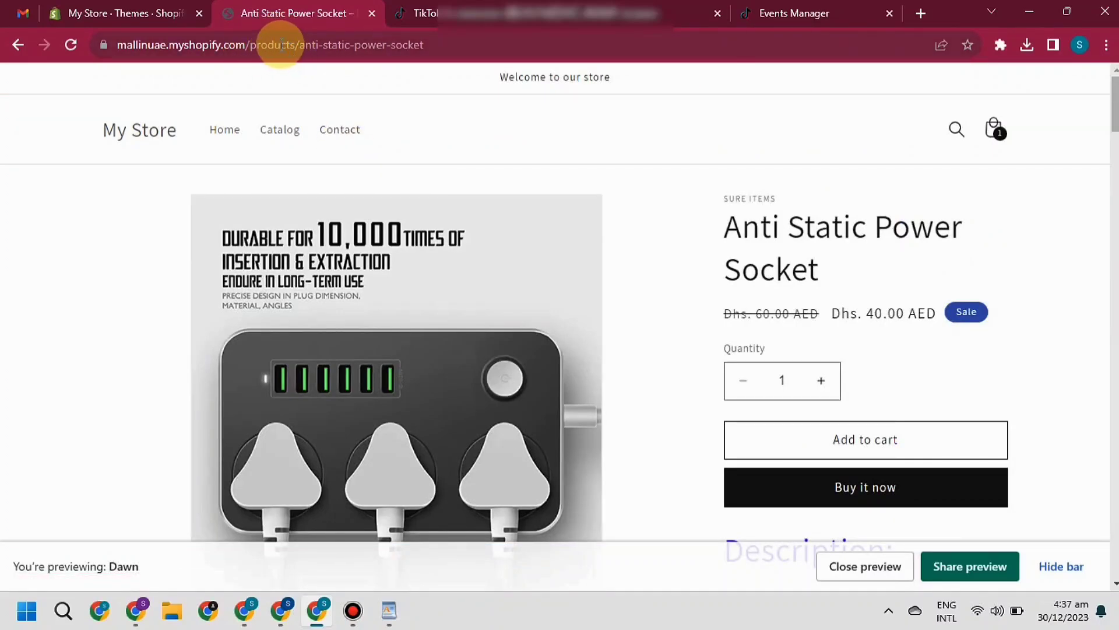
Cut the /products segment out of the Anti Static Power Socket page's web address
{"action": "left_click", "coordinate": [251, 47]}
{"action": "left_click", "coordinate": [252, 51]}
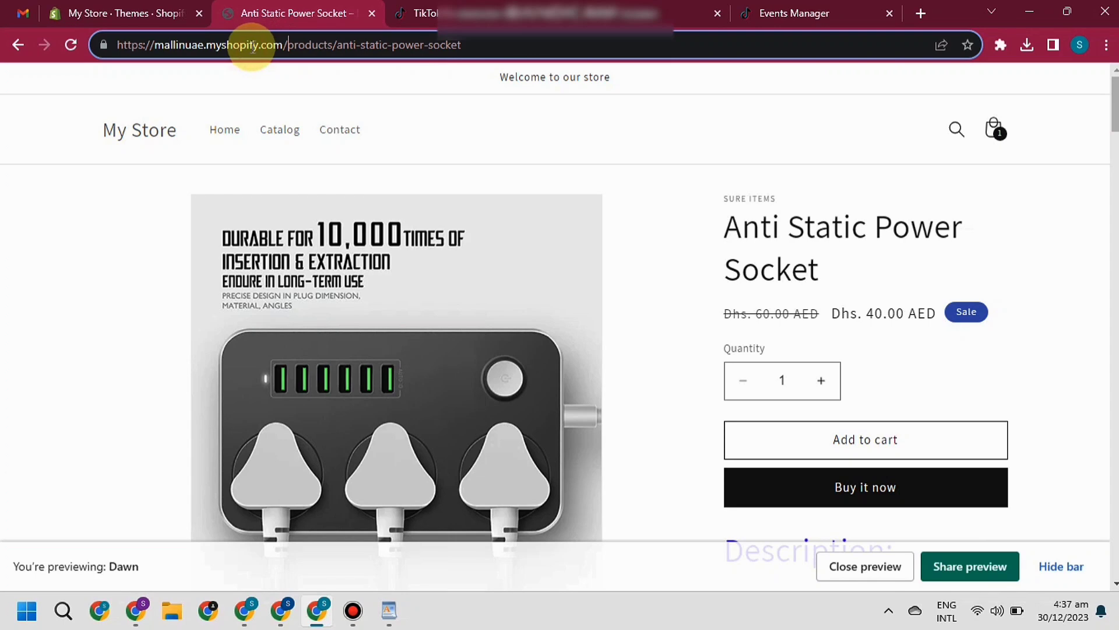
{"action": "left_click_drag", "start_coordinate": [297, 48], "coordinate": [321, 47]}
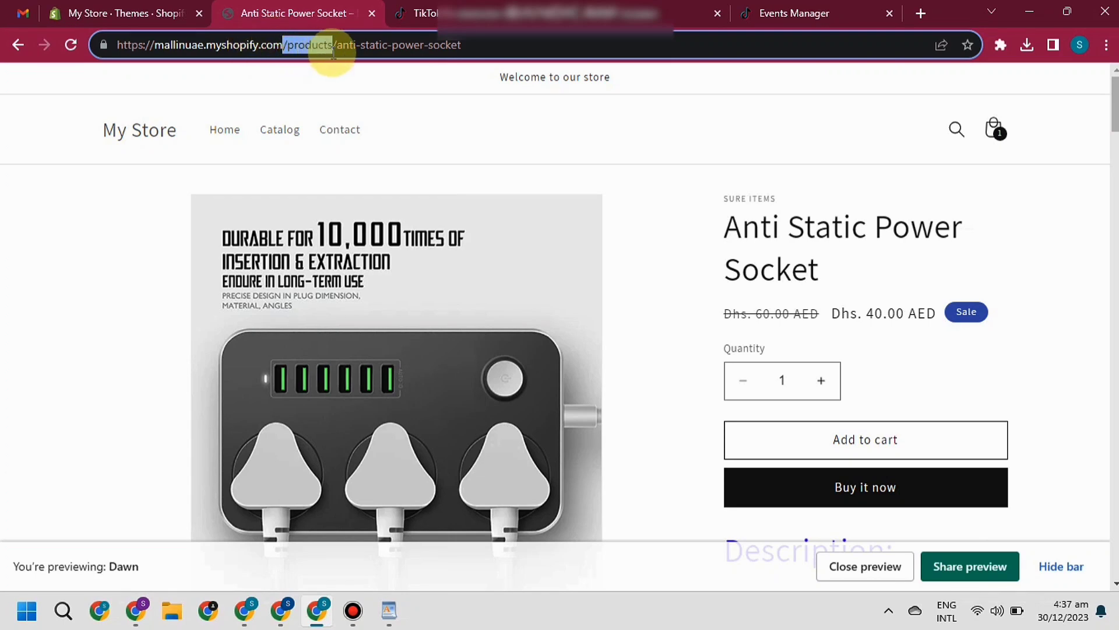
{"action": "key", "text": "BackSpace"}
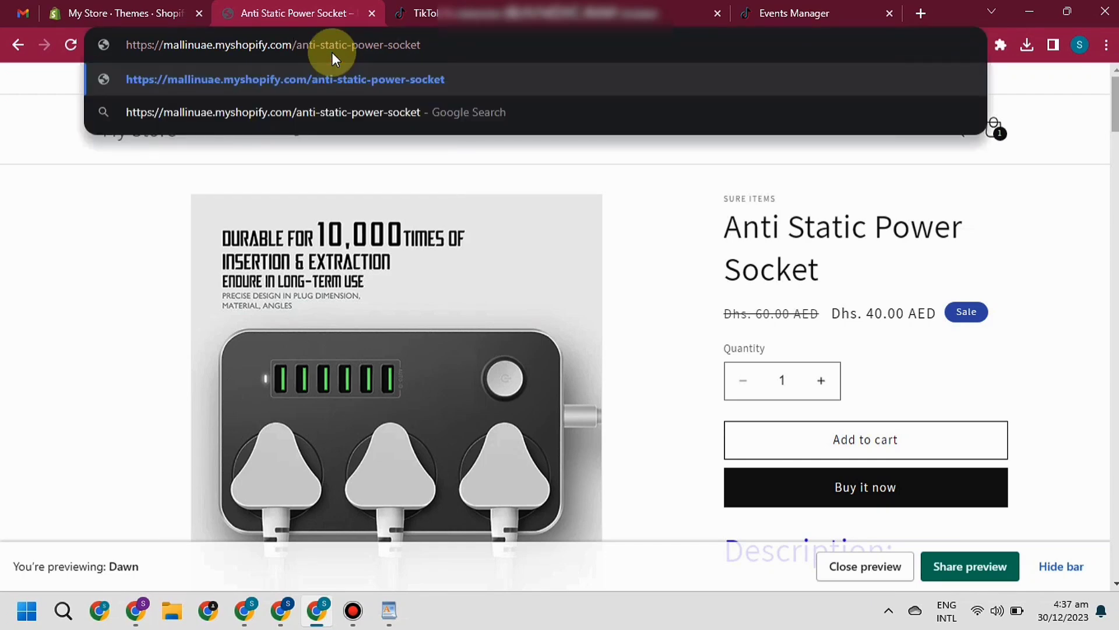
Set the event type to View Content on the Create events page in TikTok Events Manager
{"action": "left_click", "coordinate": [753, 13]}
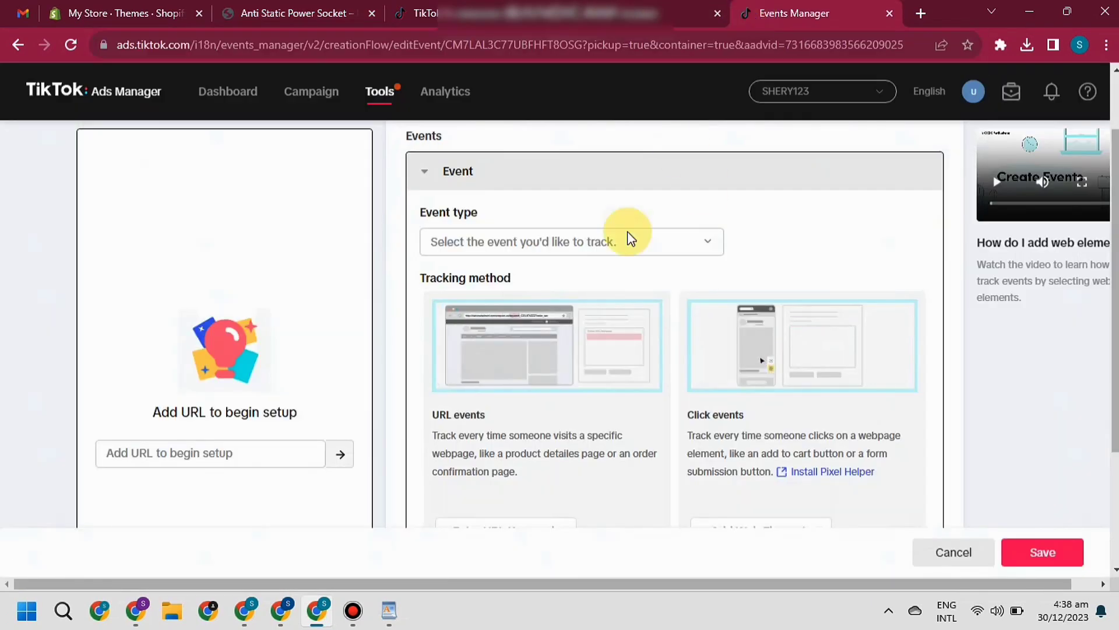
{"action": "scroll", "coordinate": [674, 327], "scroll_direction": "down", "scroll_amount": 1}
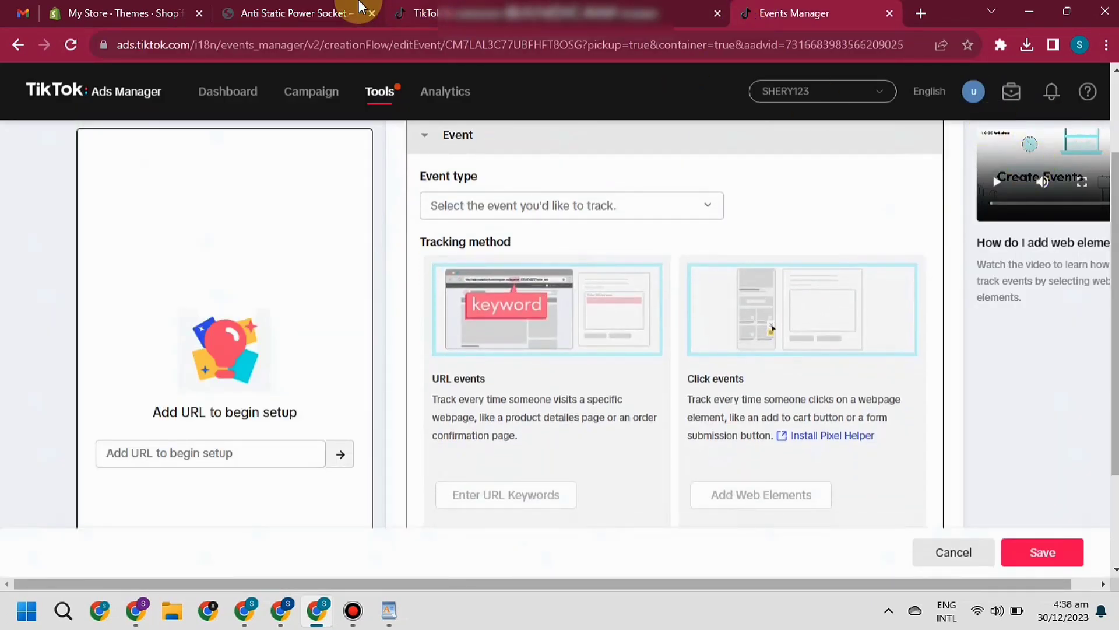
{"action": "left_click", "coordinate": [517, 207]}
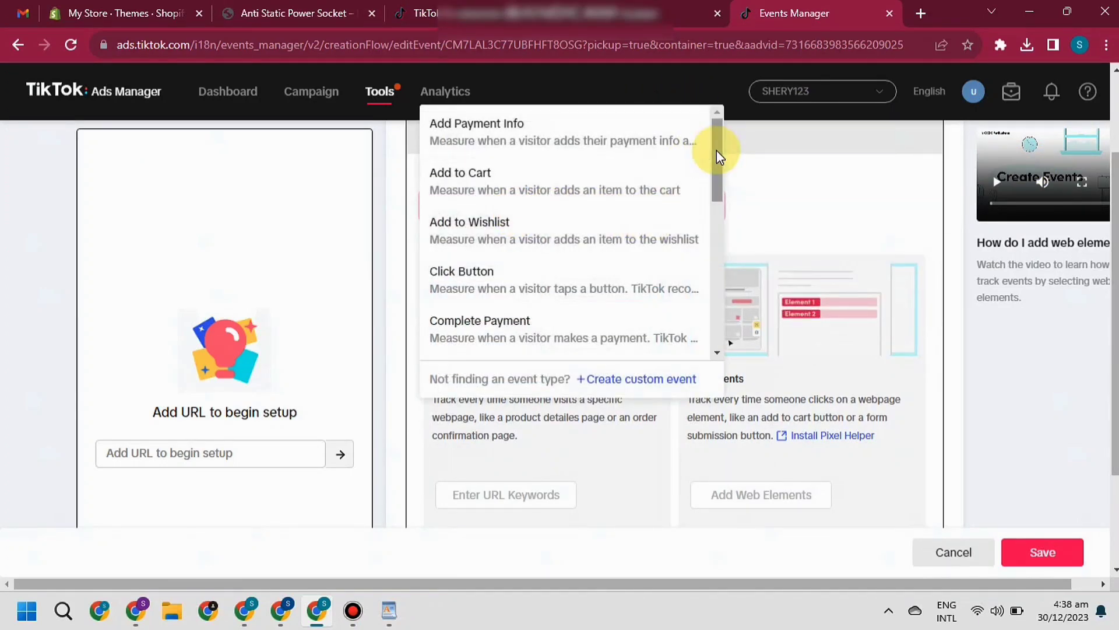
{"action": "left_click_drag", "start_coordinate": [716, 152], "coordinate": [707, 304]}
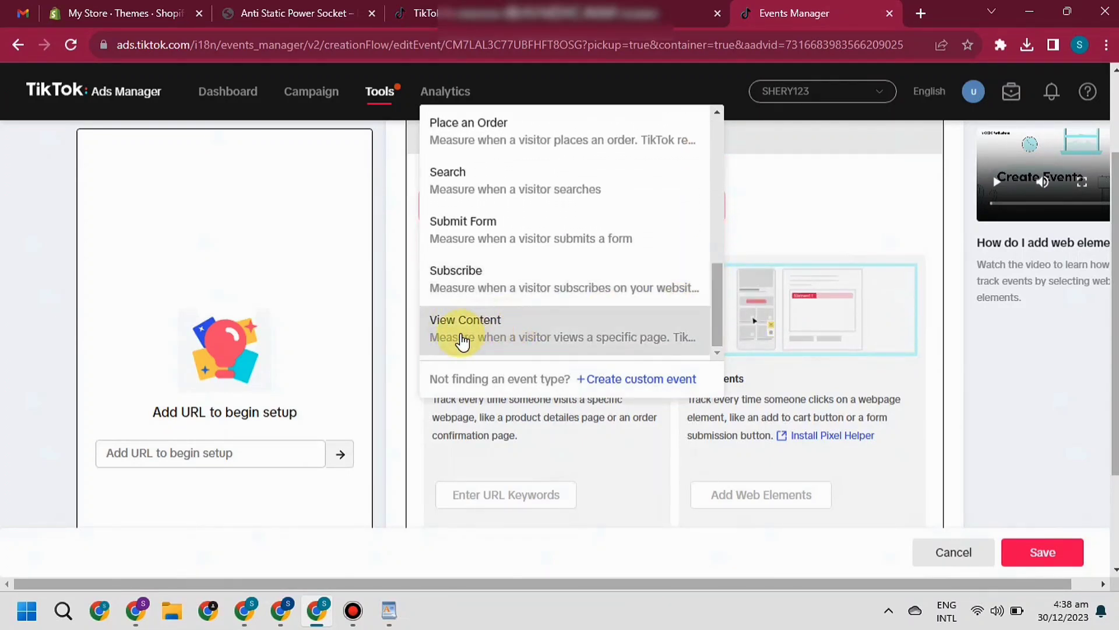
{"action": "left_click", "coordinate": [505, 337]}
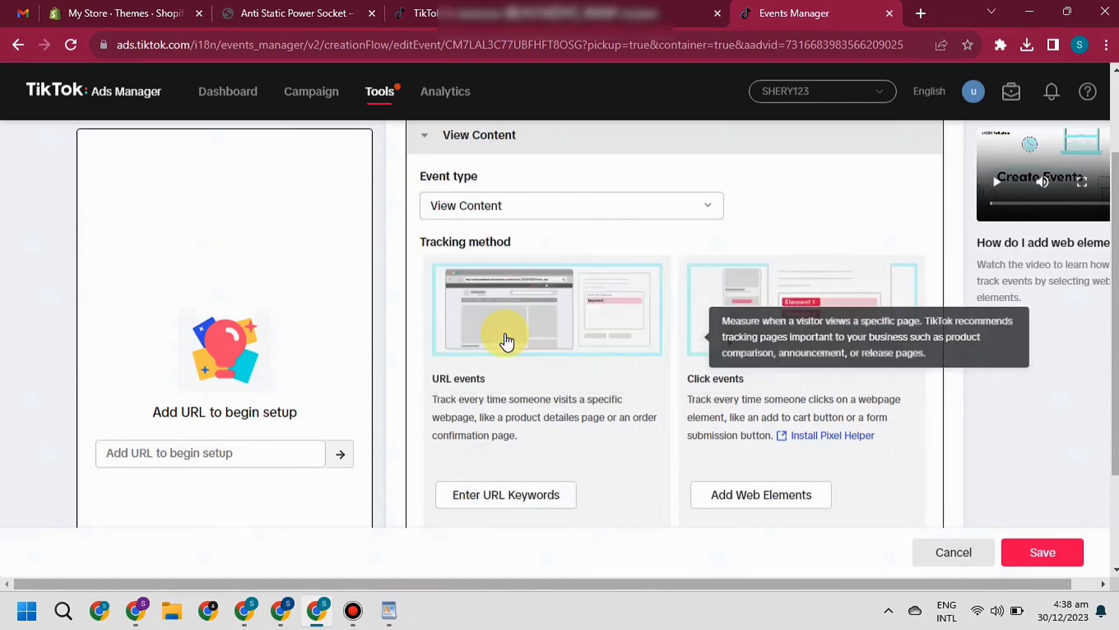
Choose URL keyword tracking for the View Content event and set its URL contains keyword to /products
{"action": "scroll", "coordinate": [1107, 497], "scroll_direction": "down", "scroll_amount": 2}
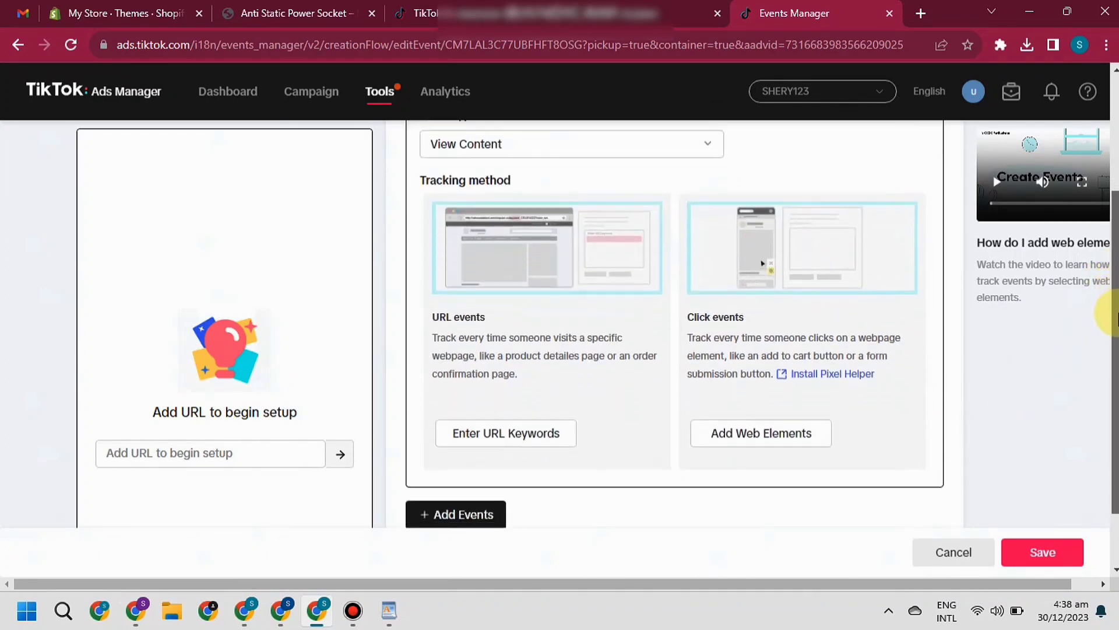
{"action": "left_click_drag", "start_coordinate": [1115, 280], "coordinate": [1115, 290]}
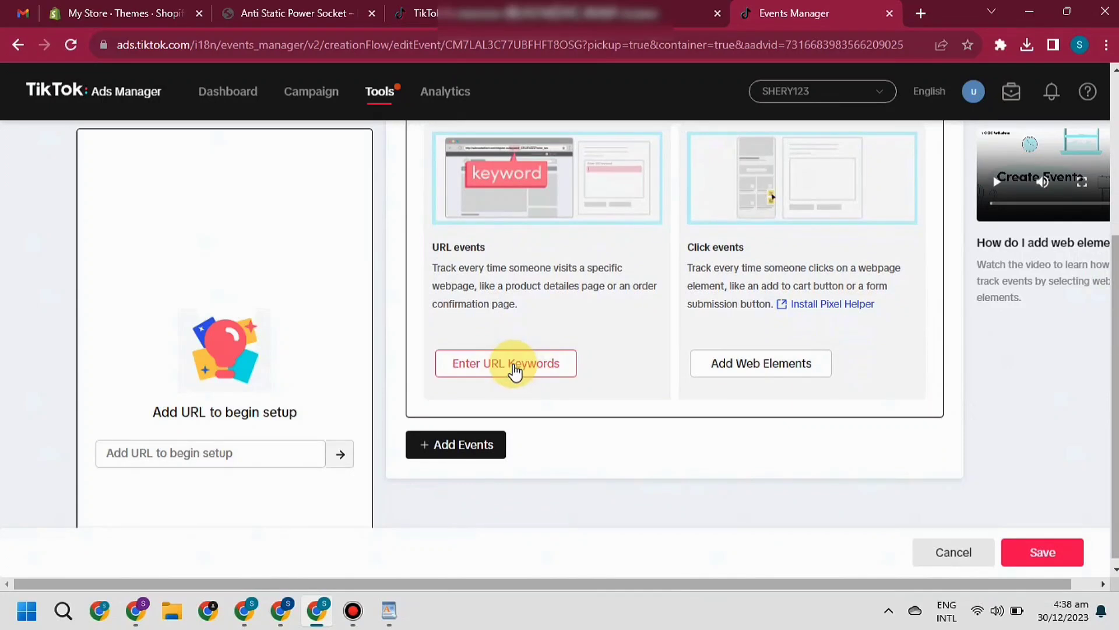
{"action": "left_click", "coordinate": [484, 368]}
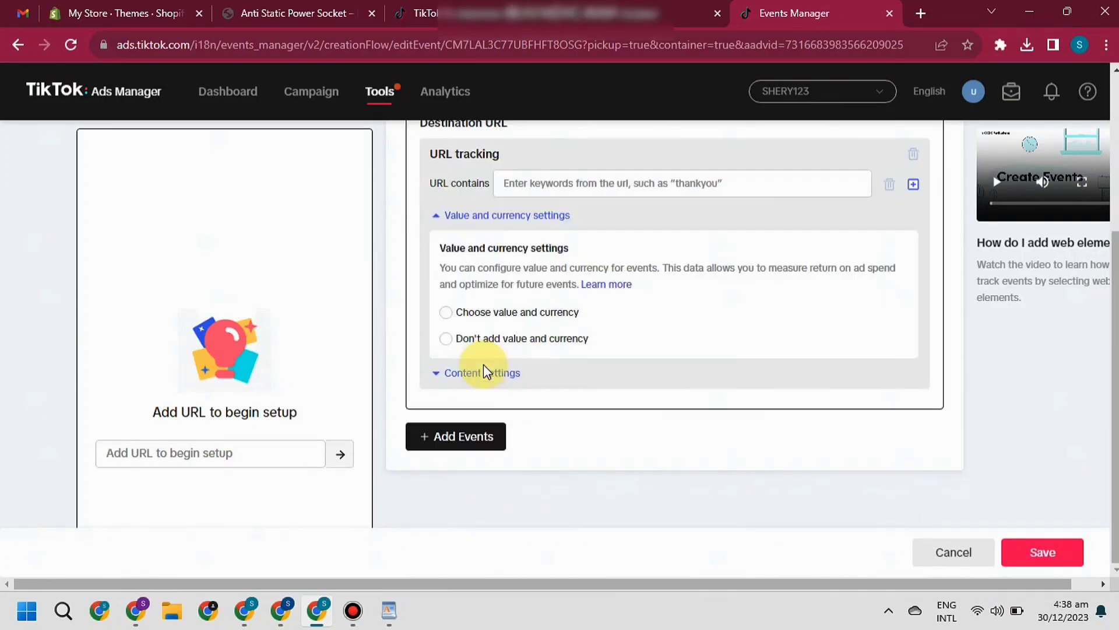
{"action": "left_click", "coordinate": [742, 417]}
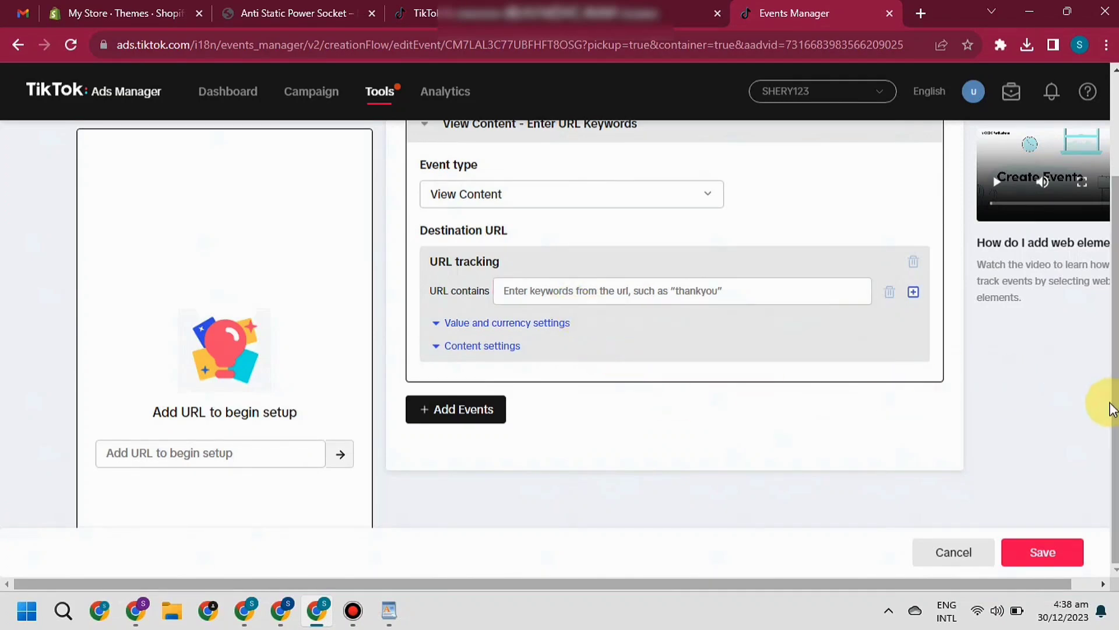
{"action": "left_click_drag", "start_coordinate": [1115, 427], "coordinate": [1115, 398]}
{"action": "left_click", "coordinate": [603, 348]}
{"action": "type", "text": "/products"}
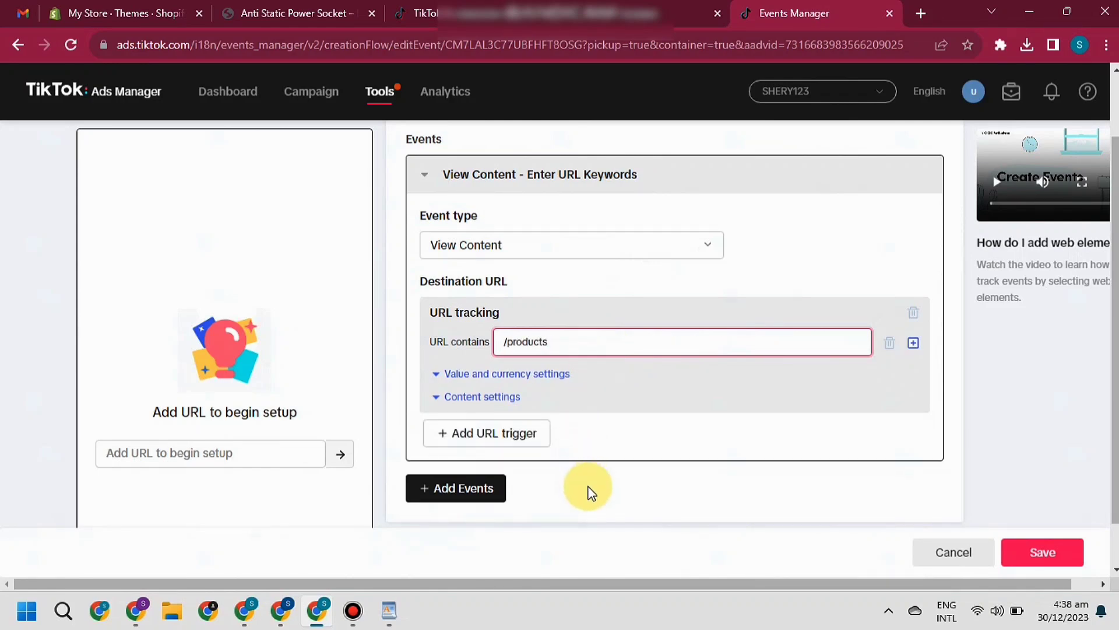
{"action": "left_click", "coordinate": [569, 505]}
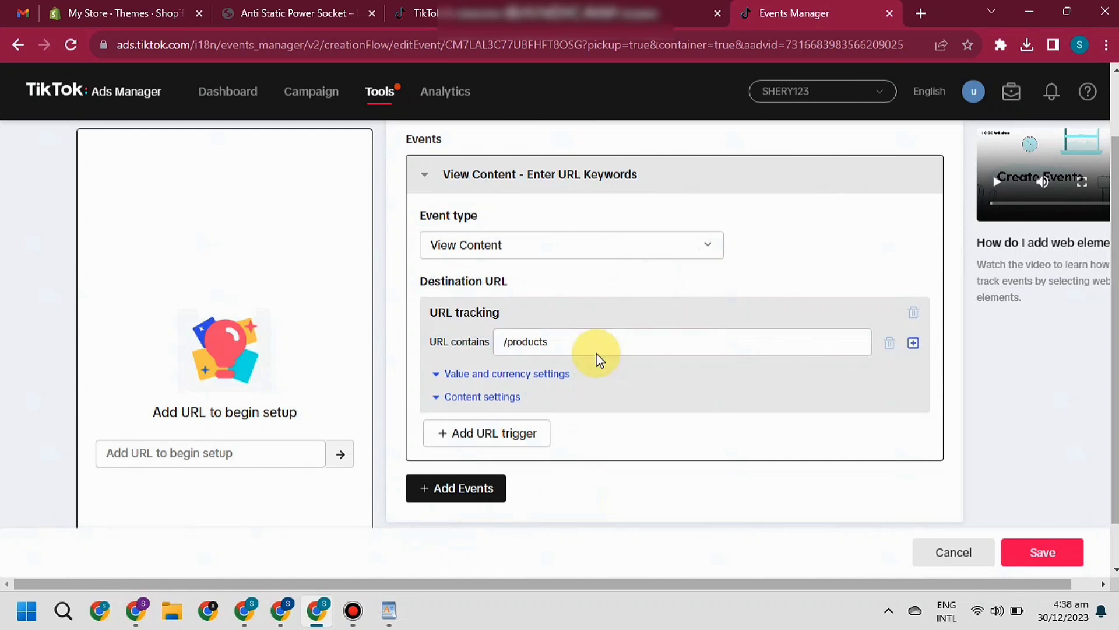
{"action": "left_click", "coordinate": [524, 342]}
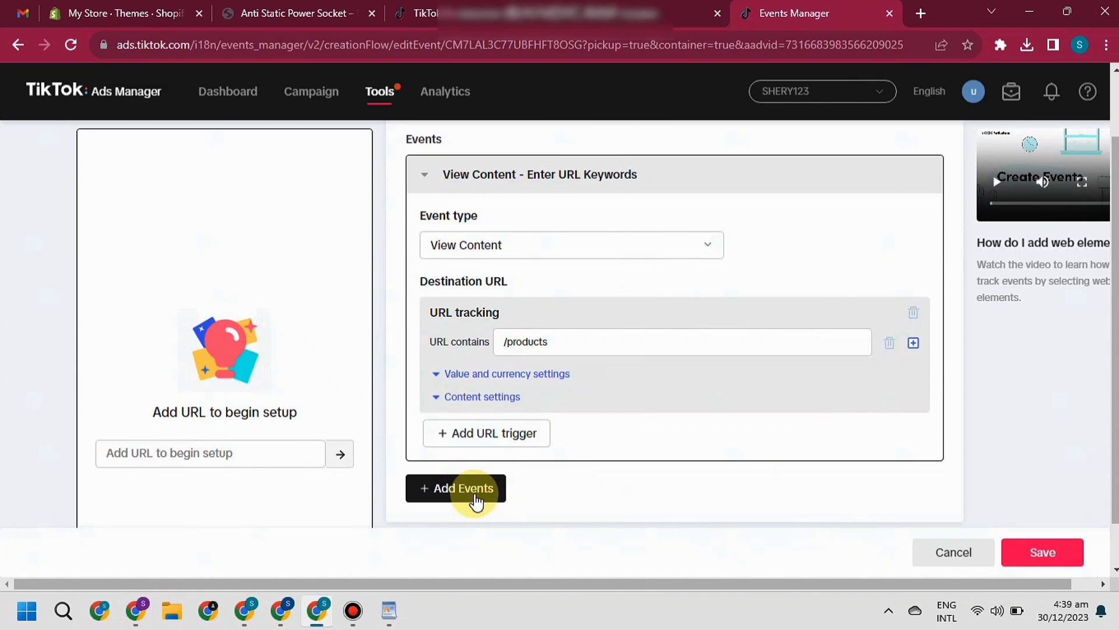
Add a second event below View Content and expand the View Content event's settings again
{"action": "left_click", "coordinate": [475, 493]}
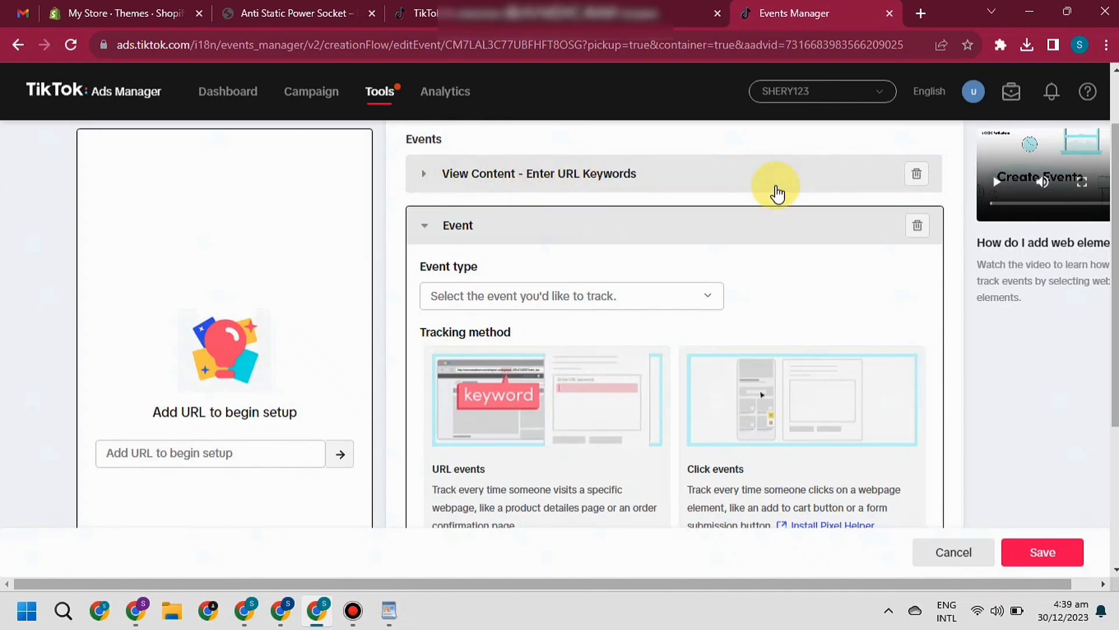
{"action": "left_click", "coordinate": [572, 185]}
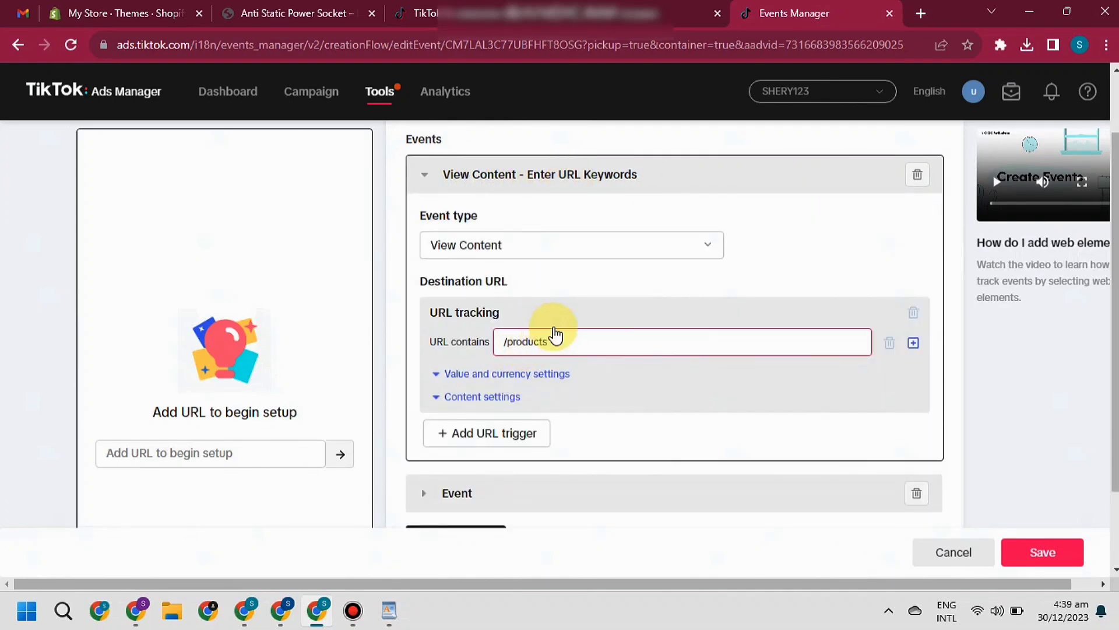
Collapse the View Content event and expand the settings of the second, unconfigured event
{"action": "left_click", "coordinate": [428, 178]}
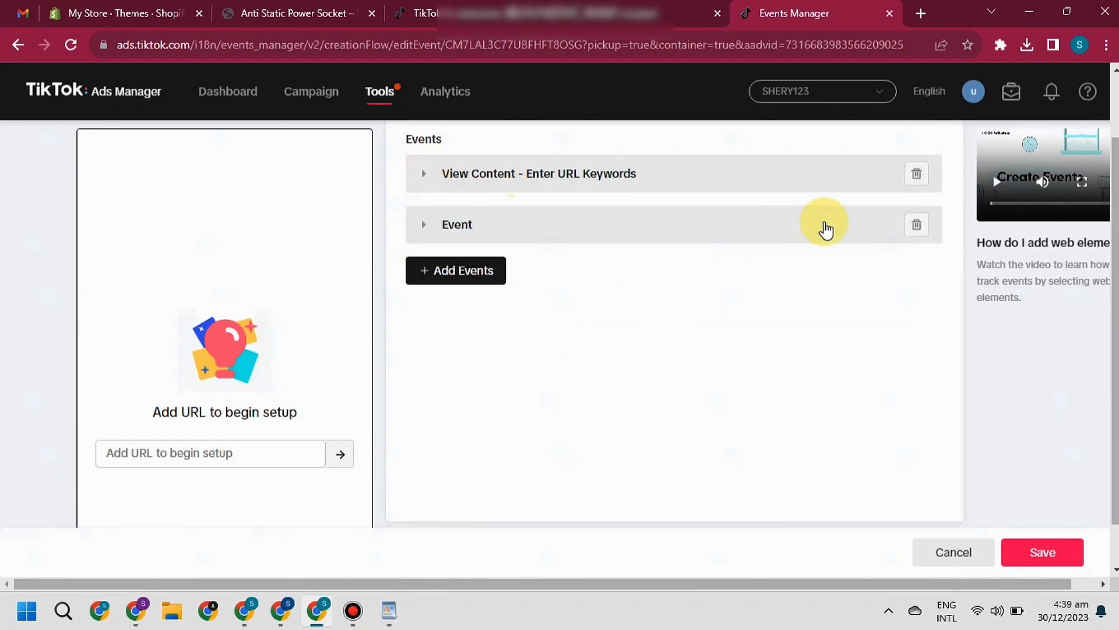
{"action": "left_click", "coordinate": [424, 223]}
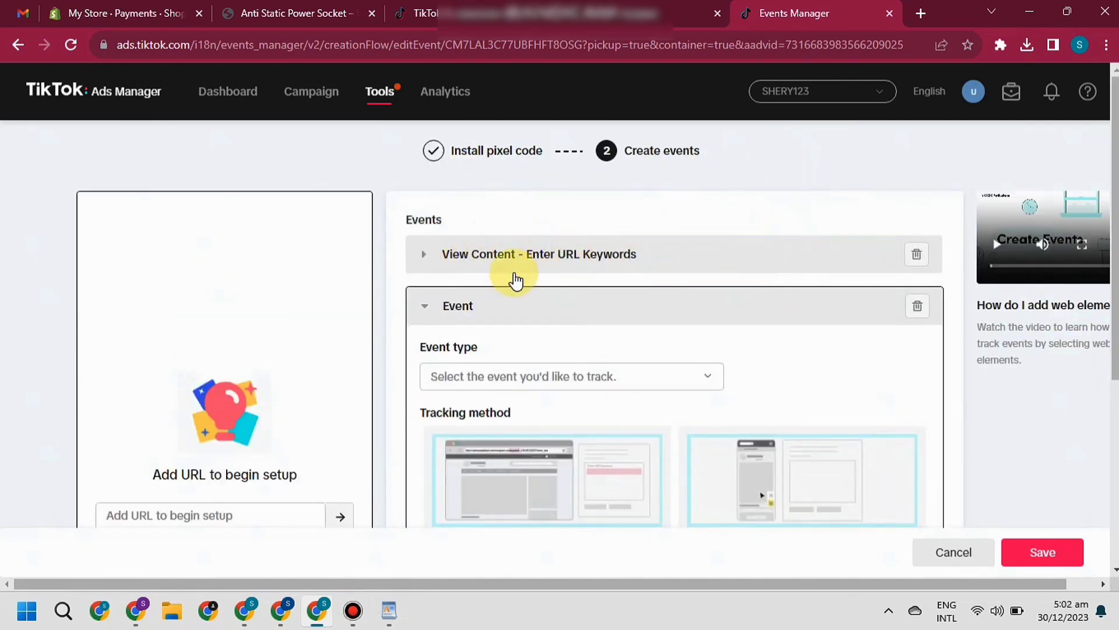
Switch to the store preview and look through the Anti Static Power Socket product page and its description
{"action": "left_click", "coordinate": [320, 7]}
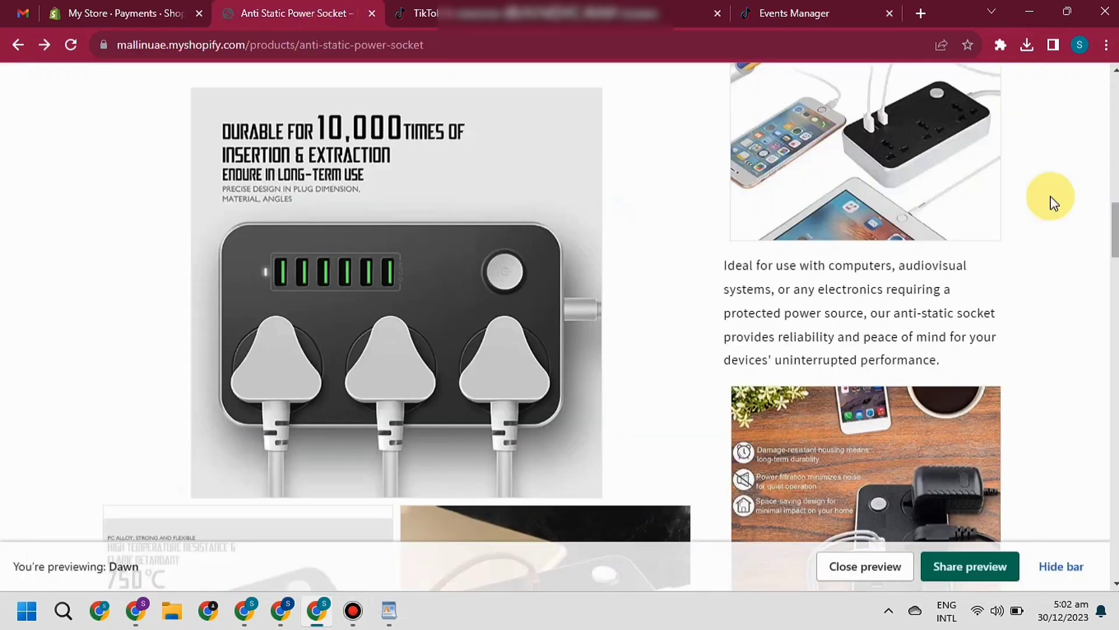
{"action": "scroll", "coordinate": [1050, 196], "scroll_direction": "up", "scroll_amount": 5}
{"action": "scroll", "coordinate": [607, 326], "scroll_direction": "down", "scroll_amount": 15}
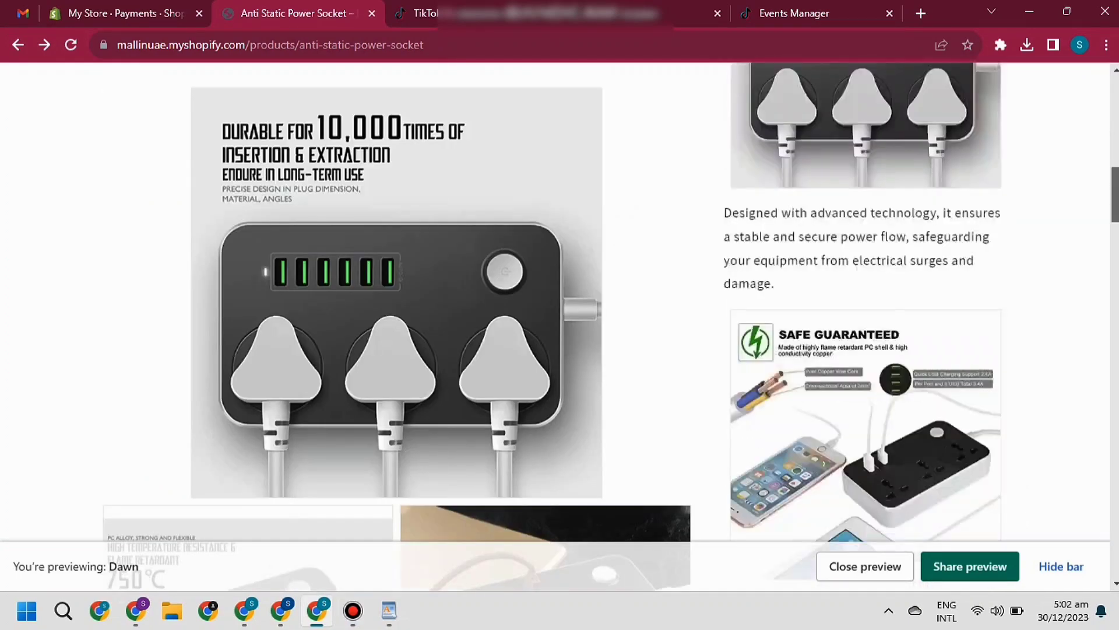
{"action": "scroll", "coordinate": [559, 326], "scroll_direction": "up", "scroll_amount": 15}
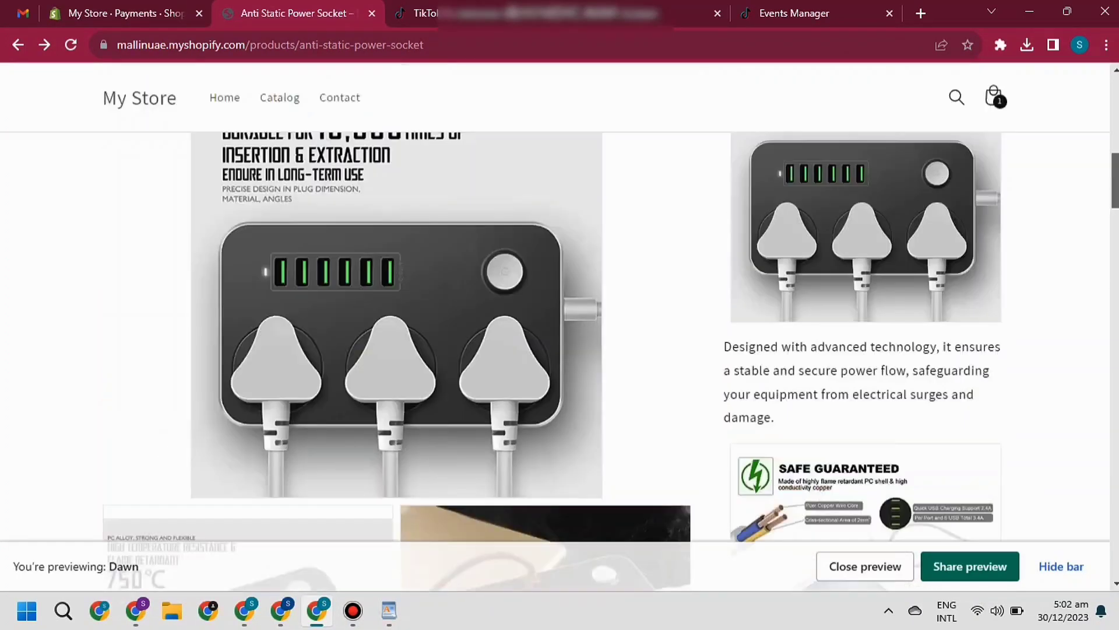
{"action": "left_click", "coordinate": [819, 11]}
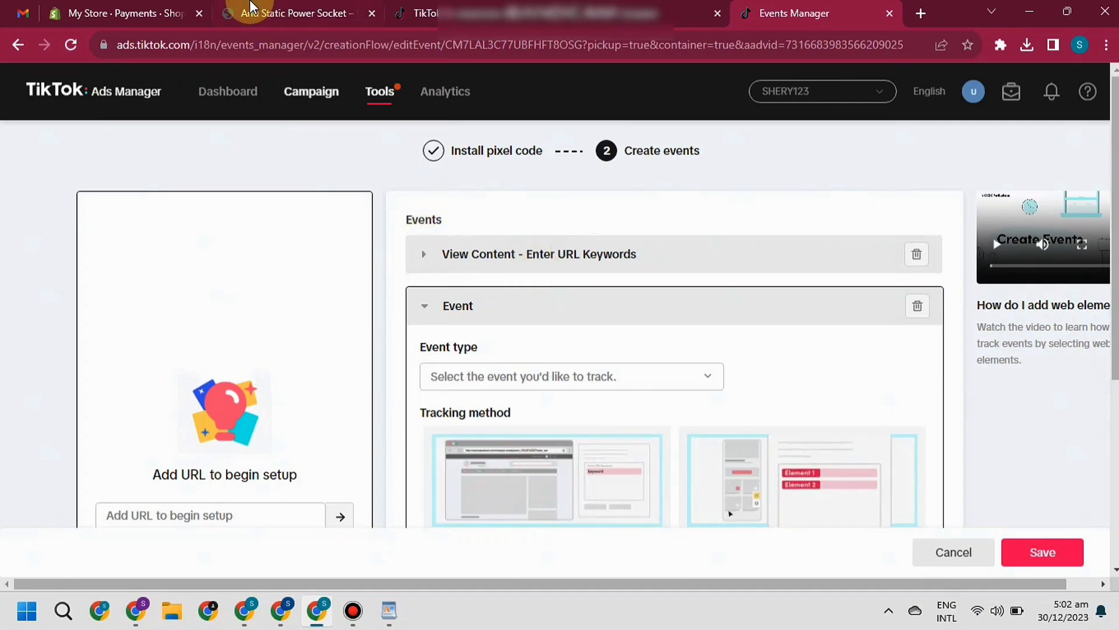
{"action": "left_click", "coordinate": [250, 11]}
{"action": "left_click_drag", "start_coordinate": [1116, 111], "coordinate": [1115, 130]}
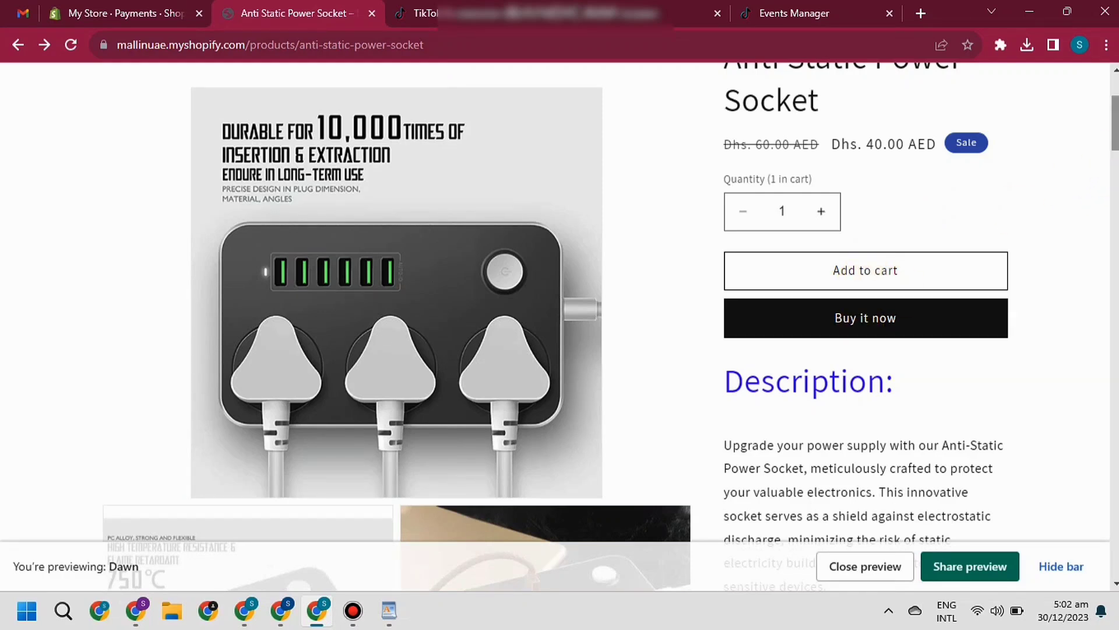
{"action": "scroll", "coordinate": [988, 232], "scroll_direction": "down", "scroll_amount": 2}
{"action": "left_click_drag", "start_coordinate": [749, 363], "coordinate": [880, 430]}
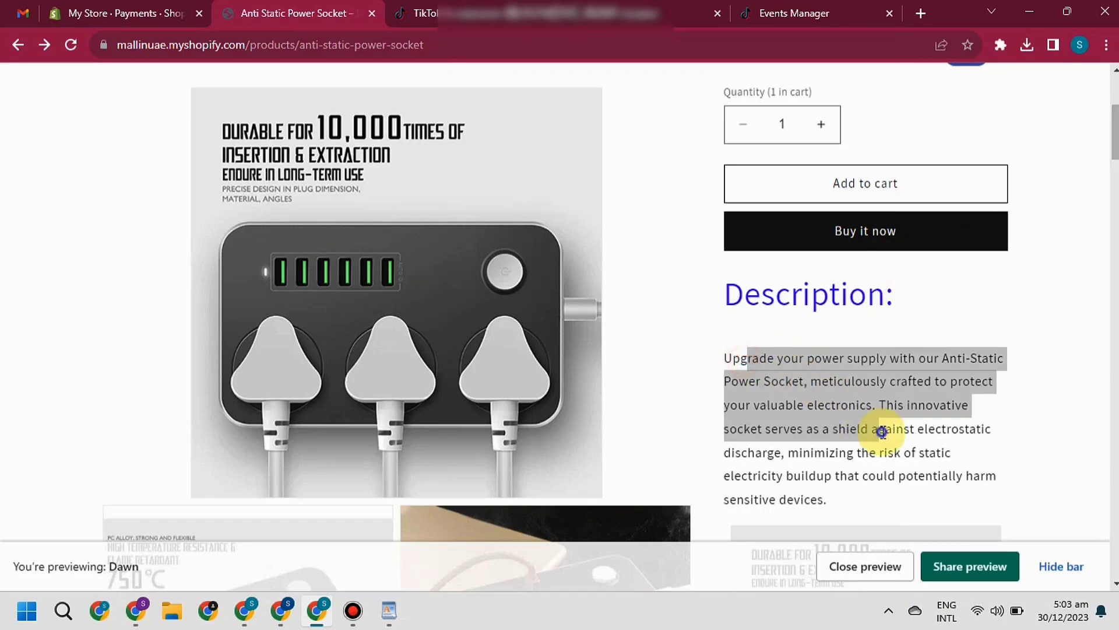
{"action": "right_click", "coordinate": [886, 430]}
{"action": "left_click", "coordinate": [983, 404]}
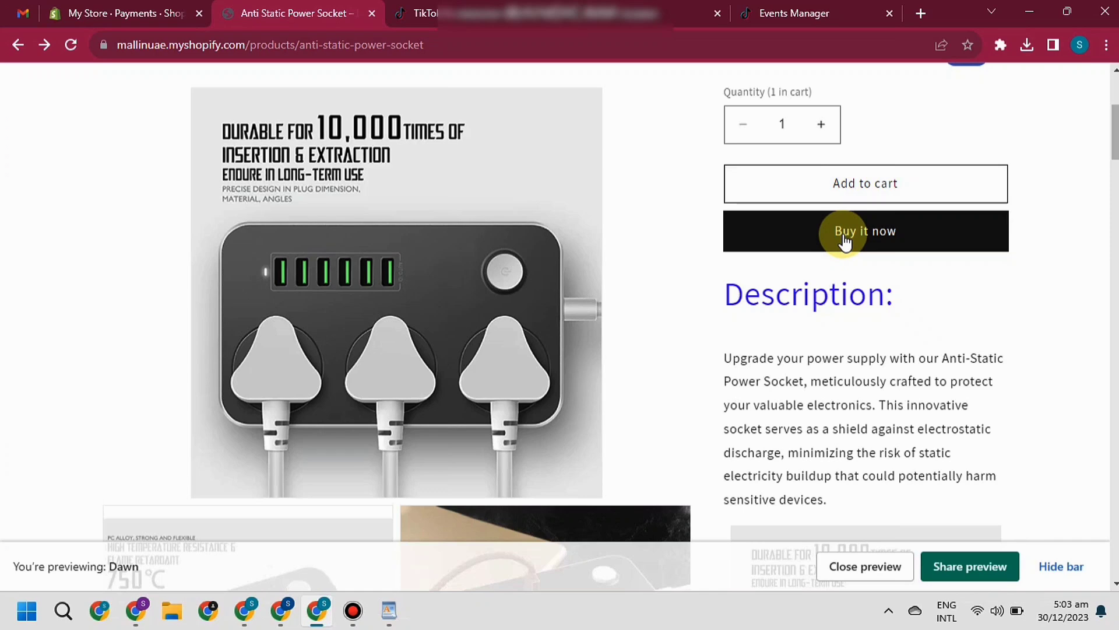
Add one Anti Static Power Socket to the cart and view the cart page
{"action": "scroll", "coordinate": [970, 200], "scroll_direction": "up", "scroll_amount": 3}
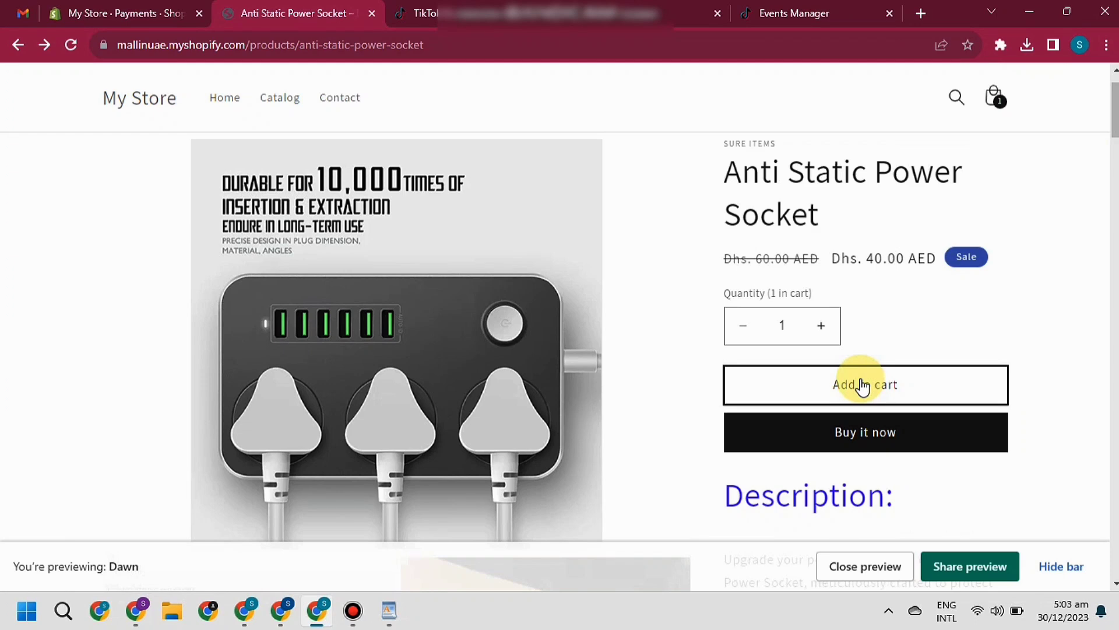
{"action": "left_click", "coordinate": [863, 385]}
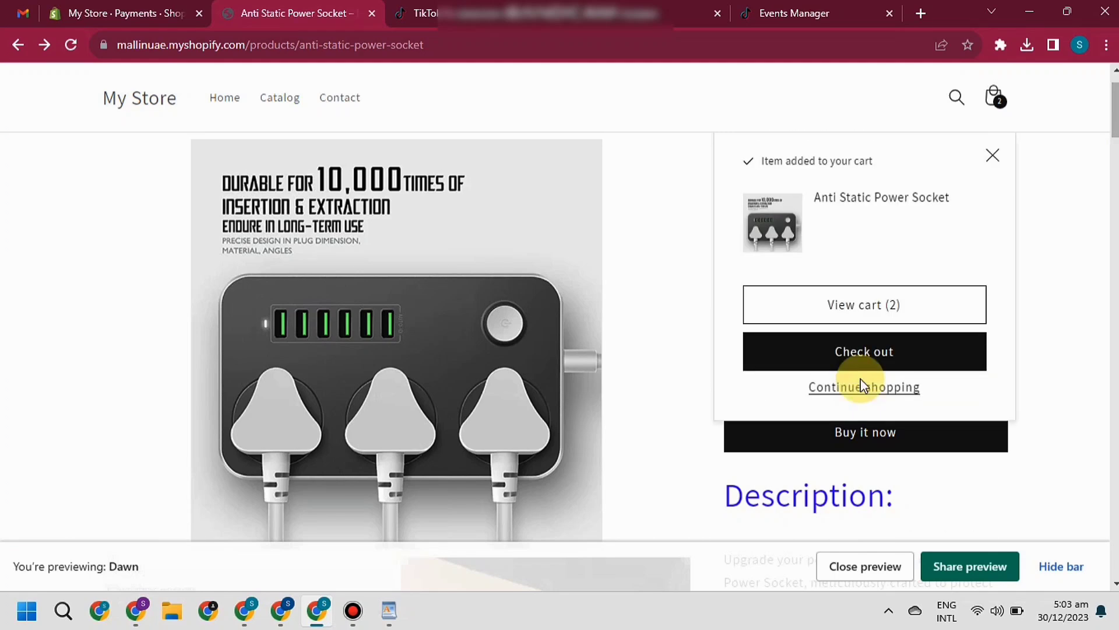
{"action": "left_click", "coordinate": [863, 308]}
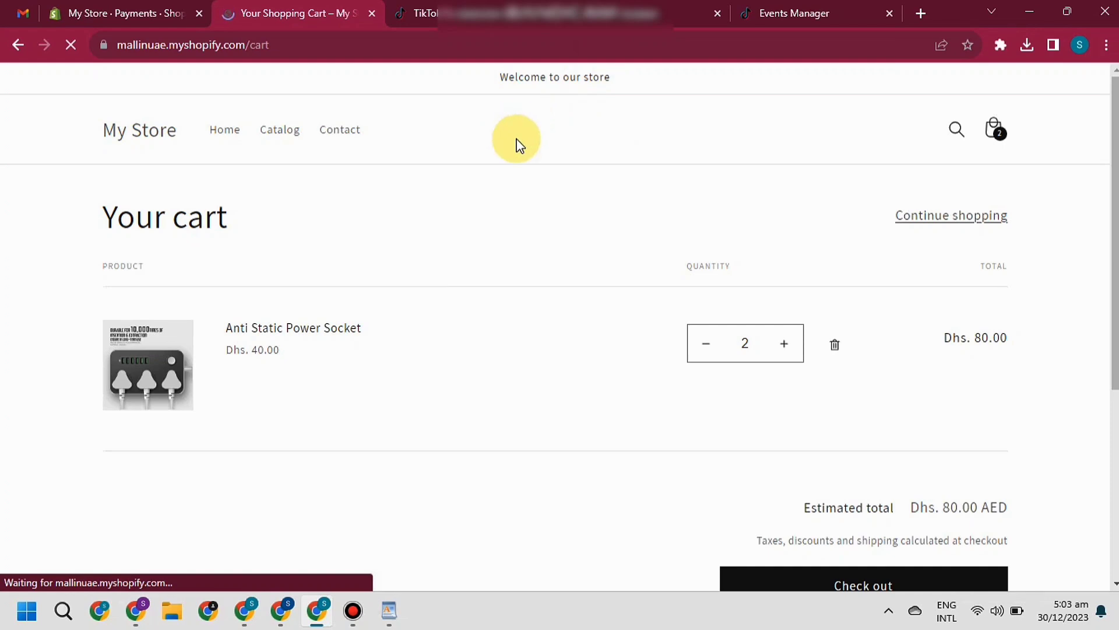
Remove the /cart segment from the shopping cart page's web address
{"action": "left_click", "coordinate": [257, 47]}
{"action": "left_click_drag", "start_coordinate": [257, 46], "coordinate": [269, 46]}
{"action": "key", "text": "BackSpace"}
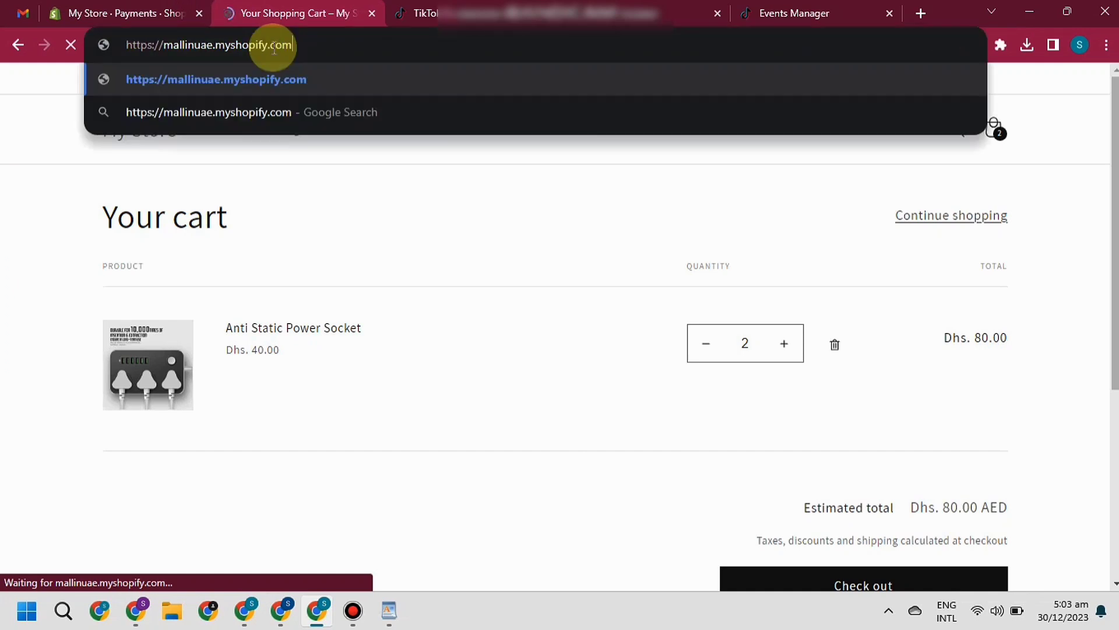
Return to TikTok Events Manager and set the second event's type to Add to Cart
{"action": "left_click", "coordinate": [764, 13]}
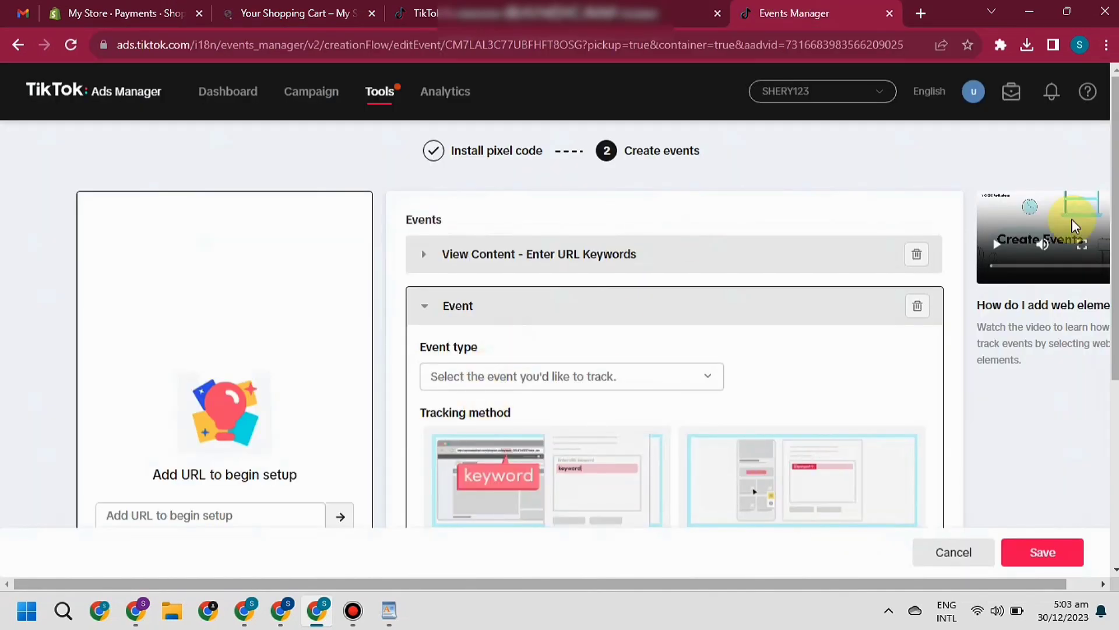
{"action": "scroll", "coordinate": [852, 248], "scroll_direction": "down", "scroll_amount": 1}
{"action": "left_click", "coordinate": [489, 312]}
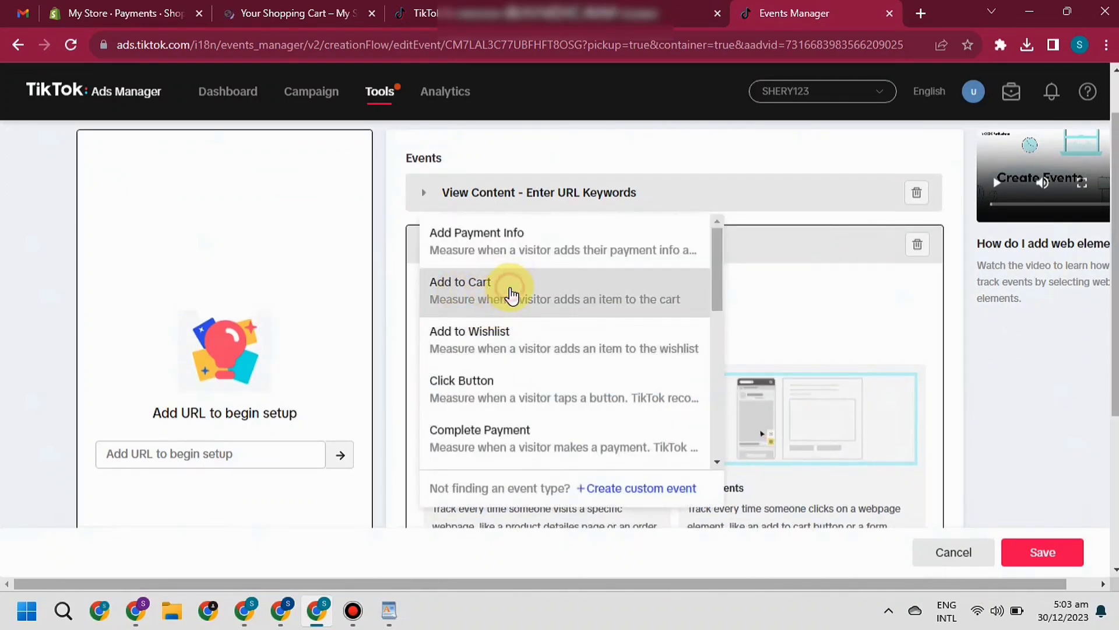
{"action": "left_click", "coordinate": [511, 291]}
Choose URL keyword tracking for the Add to Cart event with the URL contains keyword /cart, and add a third event
{"action": "scroll", "coordinate": [583, 321], "scroll_direction": "down", "scroll_amount": 2}
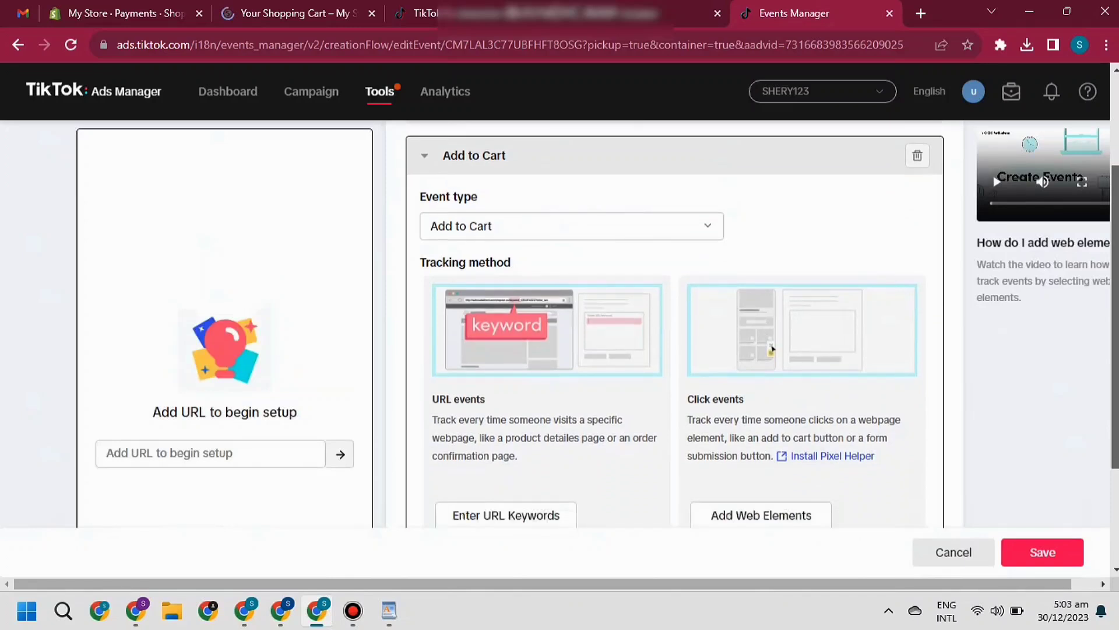
{"action": "scroll", "coordinate": [583, 321], "scroll_direction": "down", "scroll_amount": 1}
{"action": "left_click", "coordinate": [530, 446]}
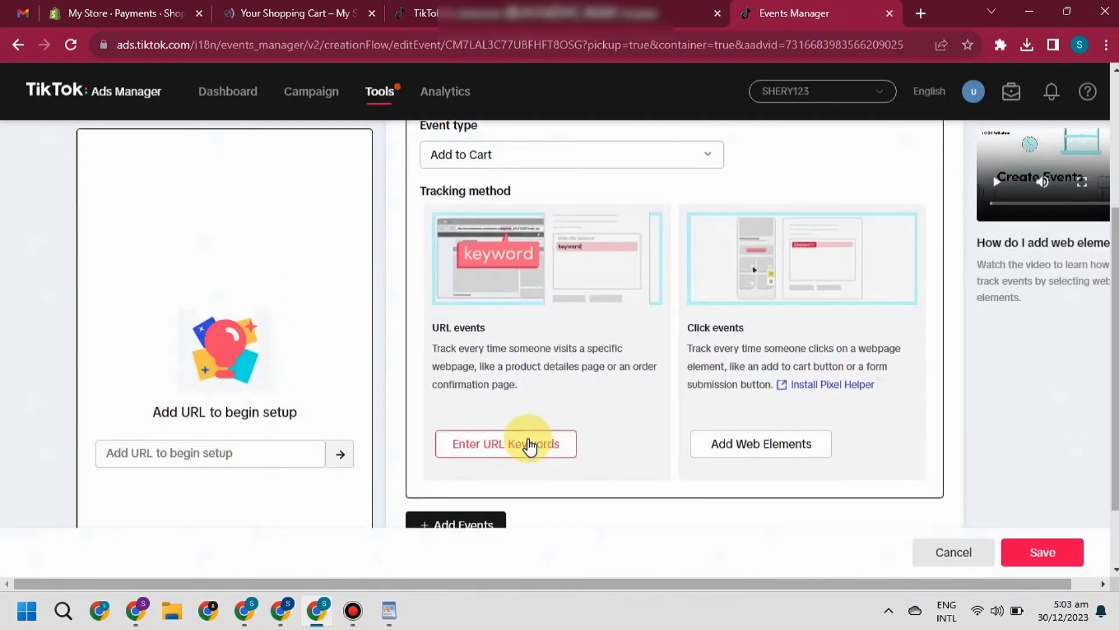
{"action": "left_click", "coordinate": [567, 318]}
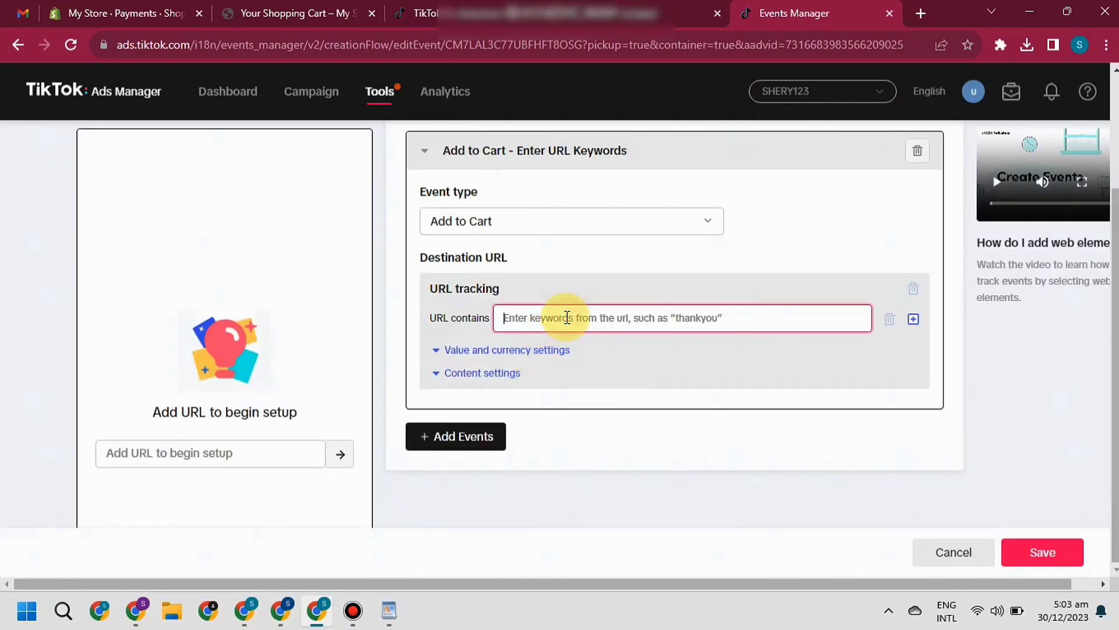
{"action": "type", "text": "/cart"}
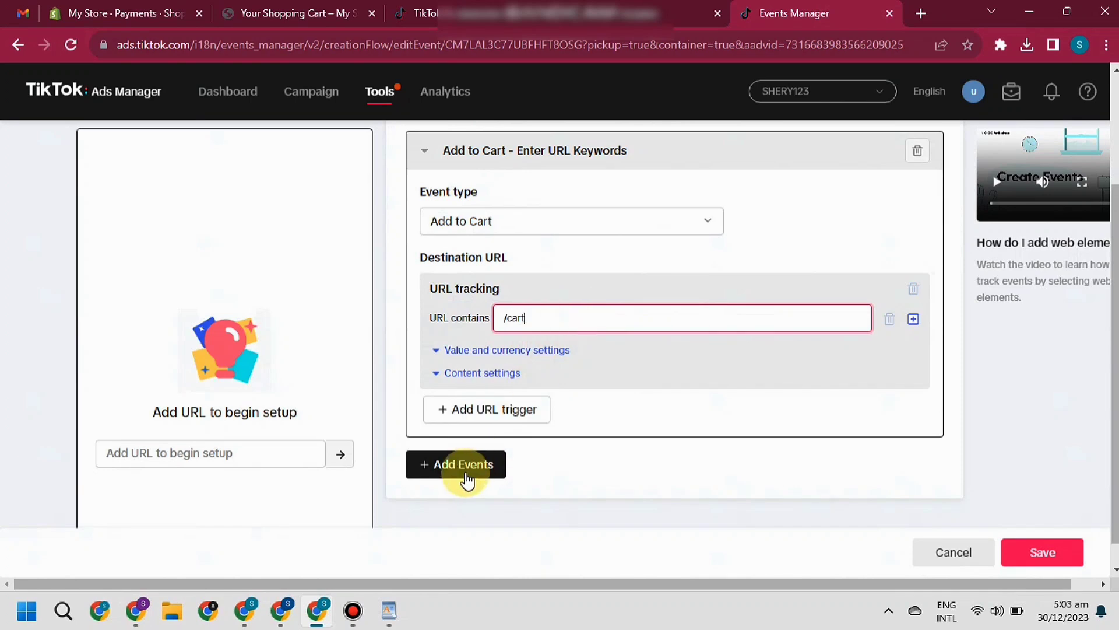
{"action": "left_click", "coordinate": [465, 473]}
{"action": "left_click", "coordinate": [457, 470]}
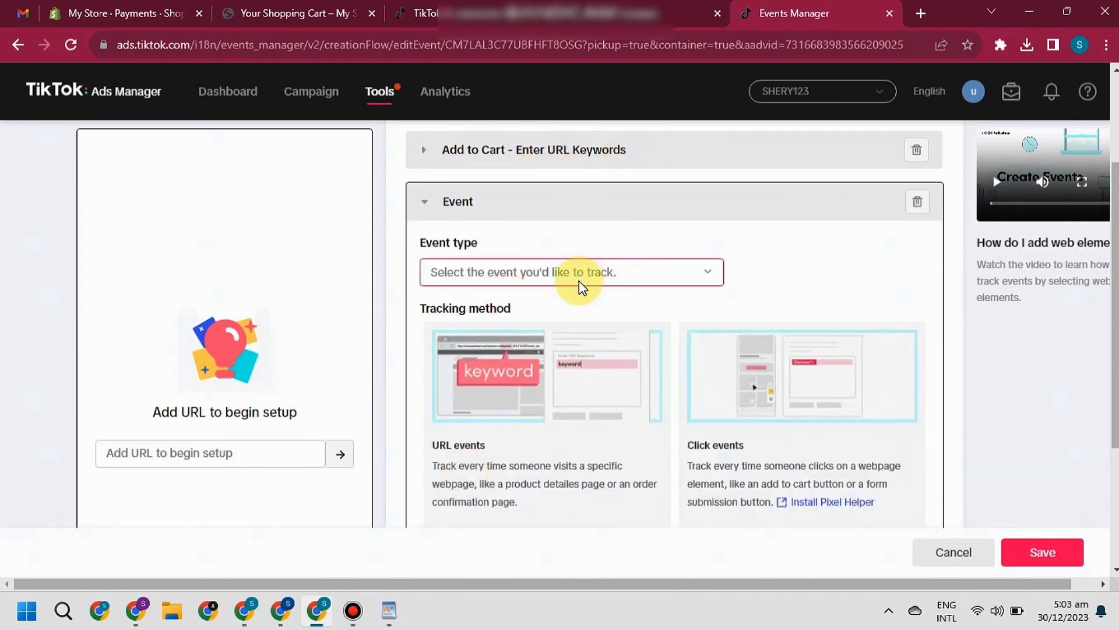
Go back to the store's cart, proceed to checkout and look through the checkout page
{"action": "left_click", "coordinate": [280, 13]}
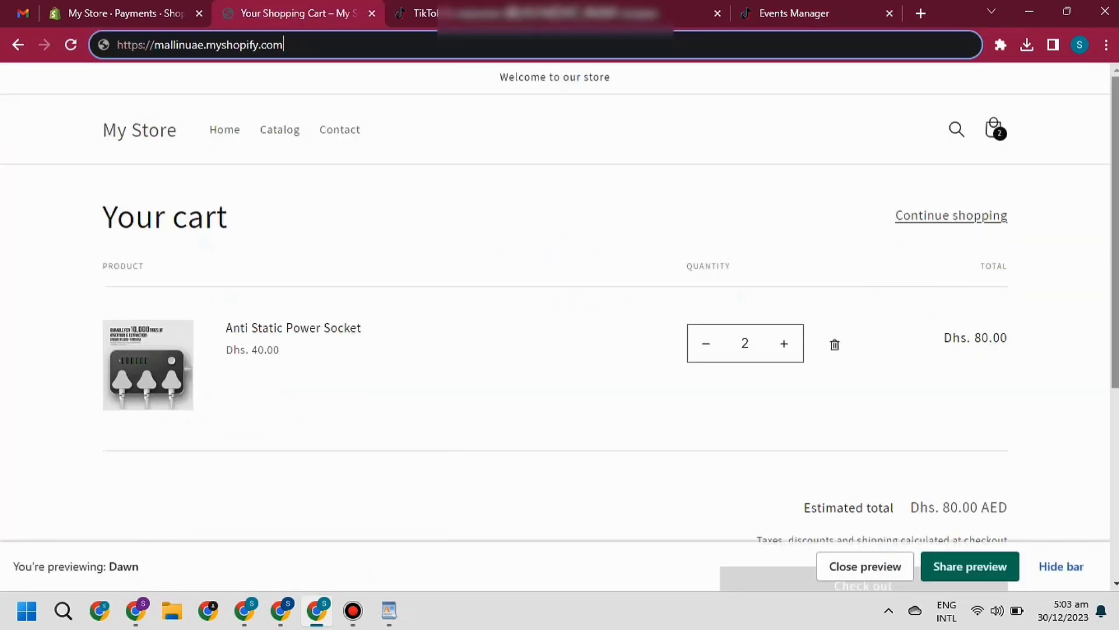
{"action": "scroll", "coordinate": [828, 418], "scroll_direction": "down", "scroll_amount": 3}
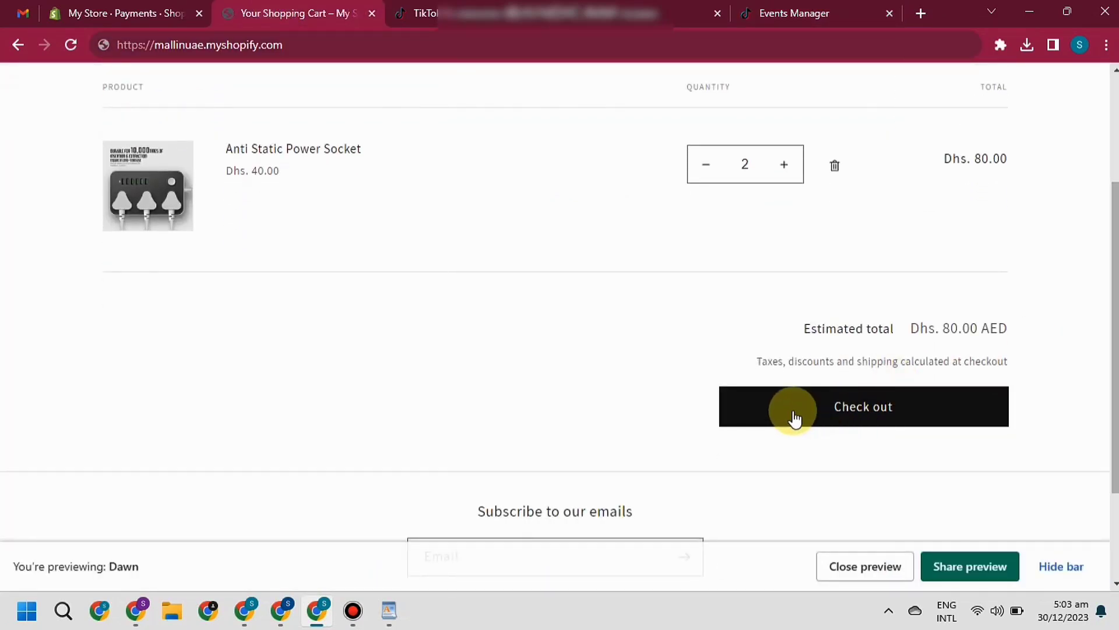
{"action": "left_click", "coordinate": [860, 415]}
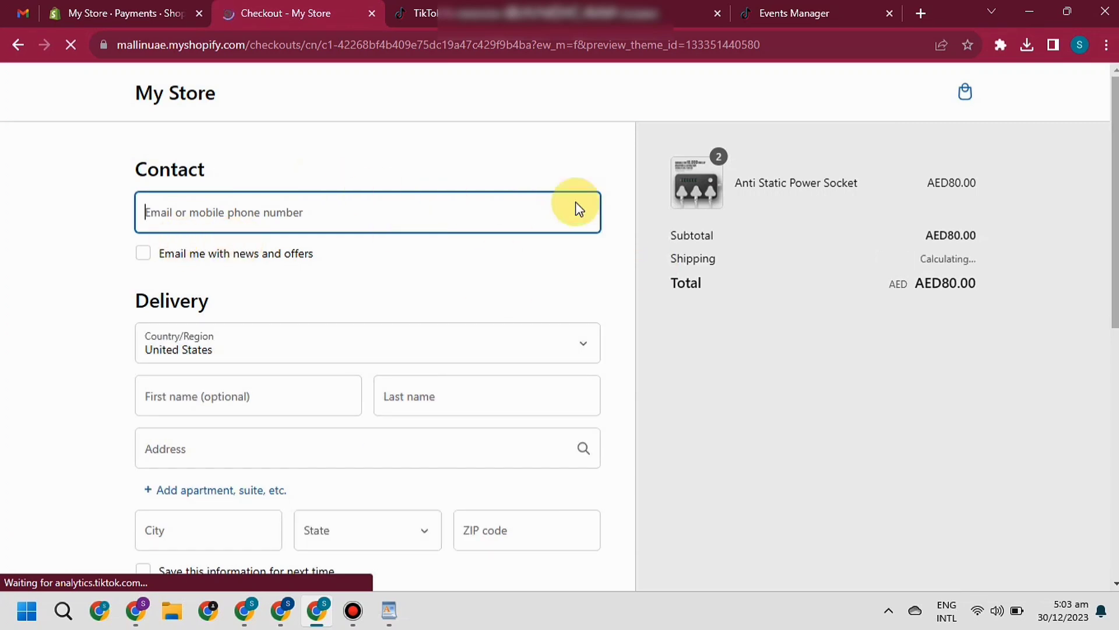
{"action": "scroll", "coordinate": [368, 326], "scroll_direction": "down", "scroll_amount": 5}
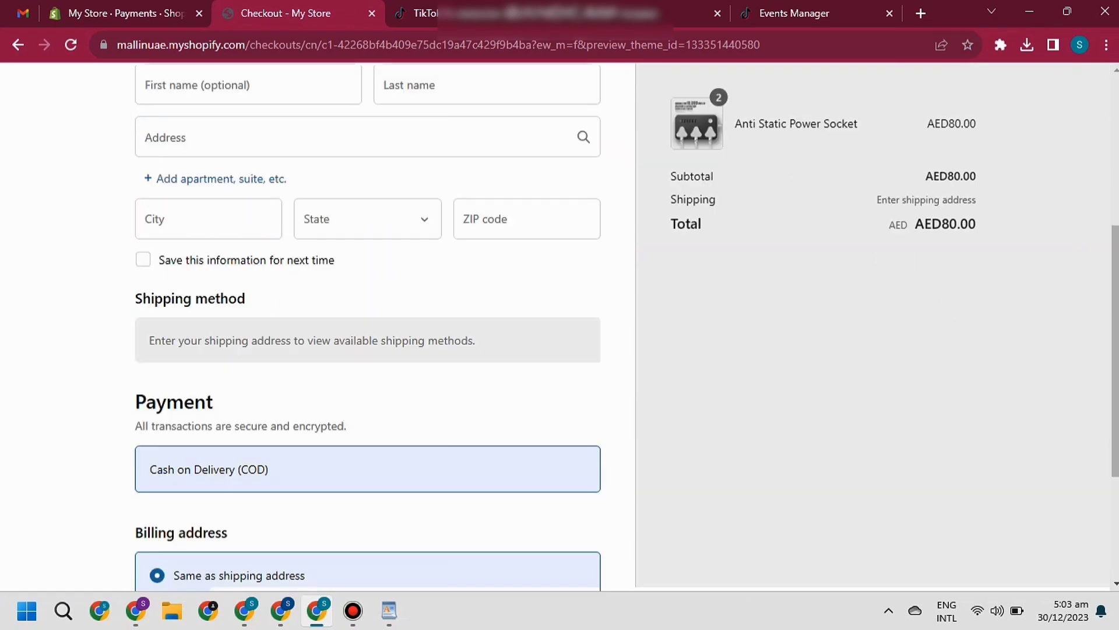
{"action": "scroll", "coordinate": [210, 531], "scroll_direction": "down", "scroll_amount": 1}
{"action": "scroll", "coordinate": [211, 531], "scroll_direction": "up", "scroll_amount": 6}
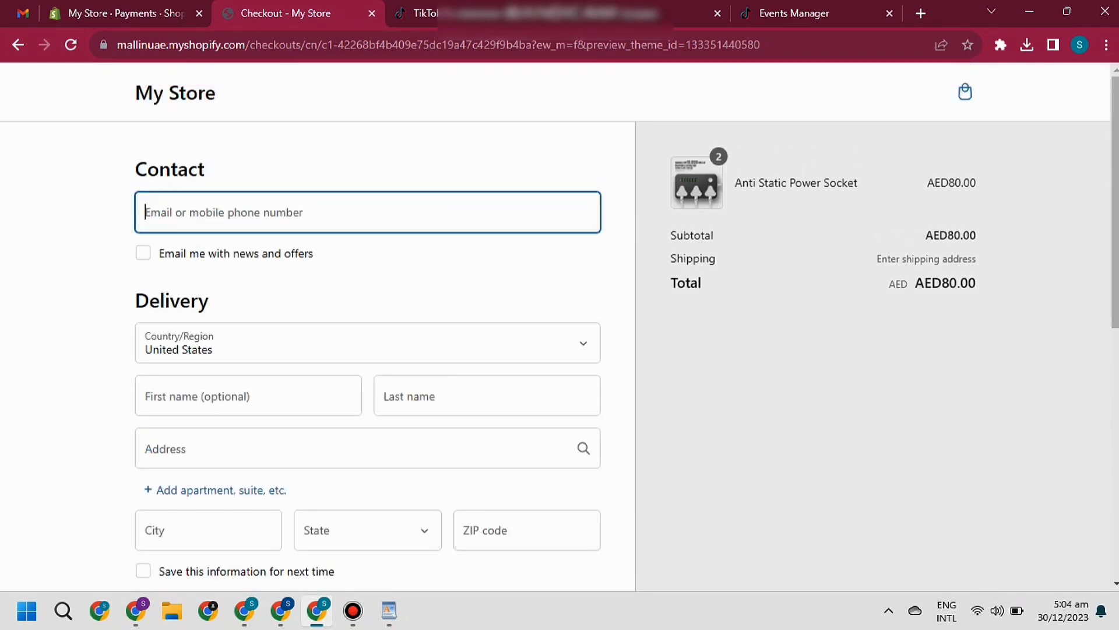
Return to TikTok Events Manager and set the third event's type to Initiate Checkout
{"action": "left_click", "coordinate": [819, 7]}
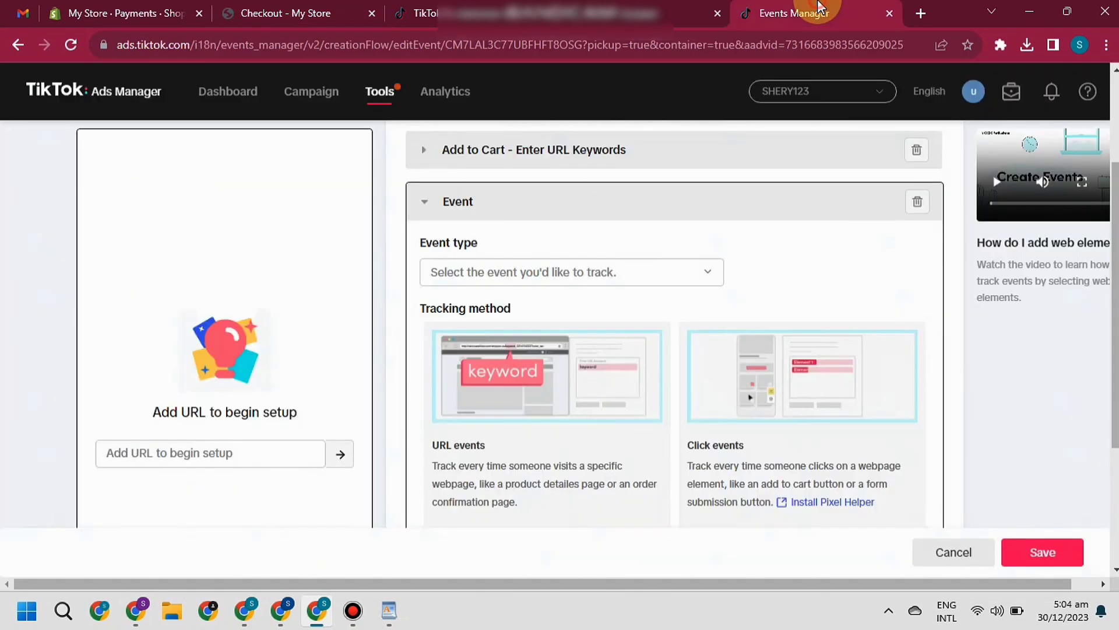
{"action": "left_click", "coordinate": [533, 273]}
{"action": "left_click_drag", "start_coordinate": [720, 218], "coordinate": [604, 325]}
{"action": "left_click", "coordinate": [655, 275]}
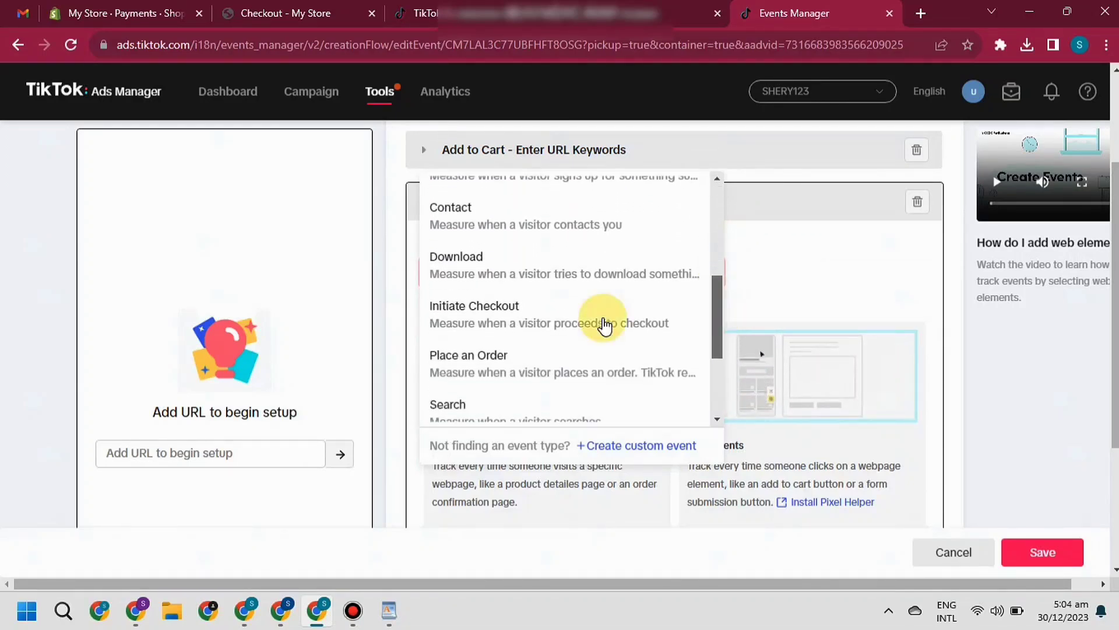
{"action": "left_click", "coordinate": [493, 325]}
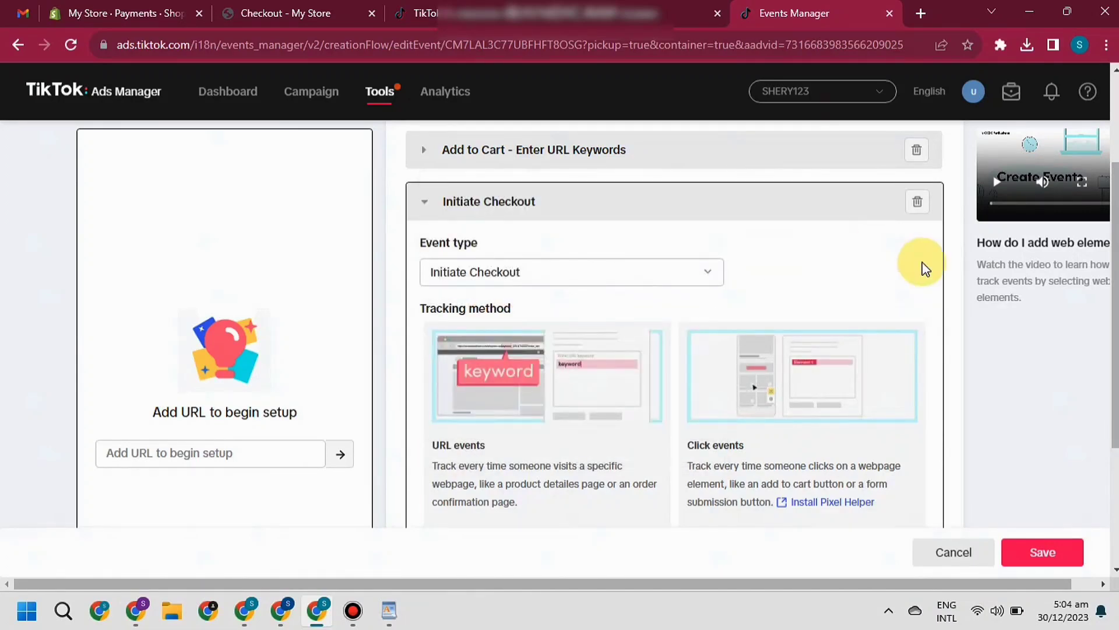
Choose URL keyword tracking for the Initiate Checkout event and make its URL contains field ready for entry
{"action": "scroll", "coordinate": [933, 280], "scroll_direction": "down", "scroll_amount": 2}
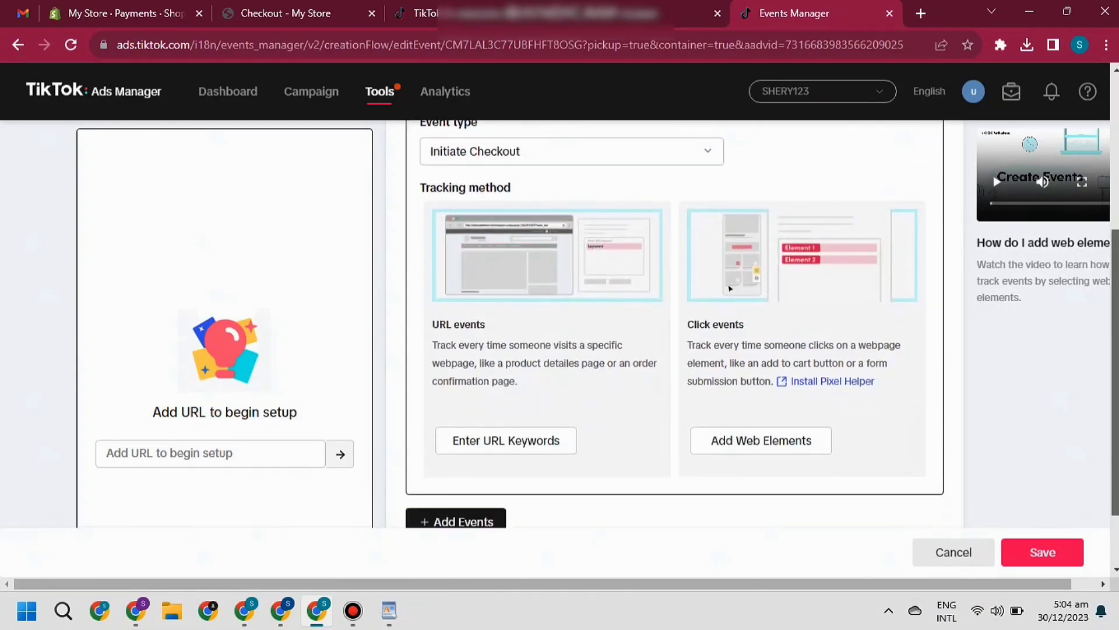
{"action": "left_click", "coordinate": [519, 443]}
{"action": "left_click", "coordinate": [549, 321]}
Copy the /checkouts segment from the store checkout page's web address
{"action": "left_click", "coordinate": [285, 13]}
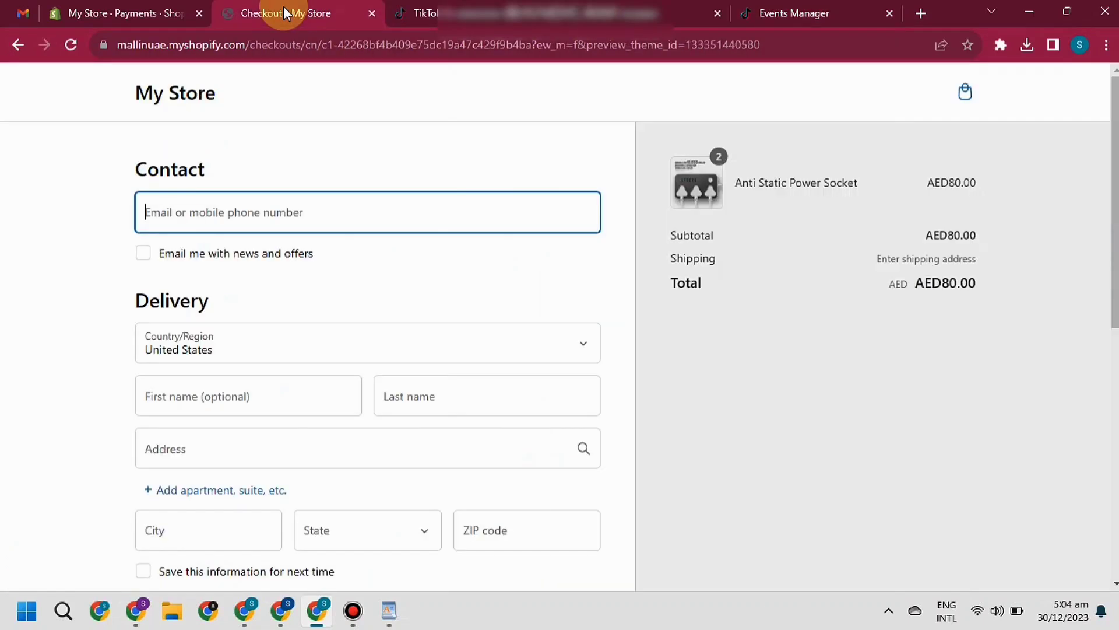
{"action": "left_click_drag", "start_coordinate": [245, 46], "coordinate": [276, 71]}
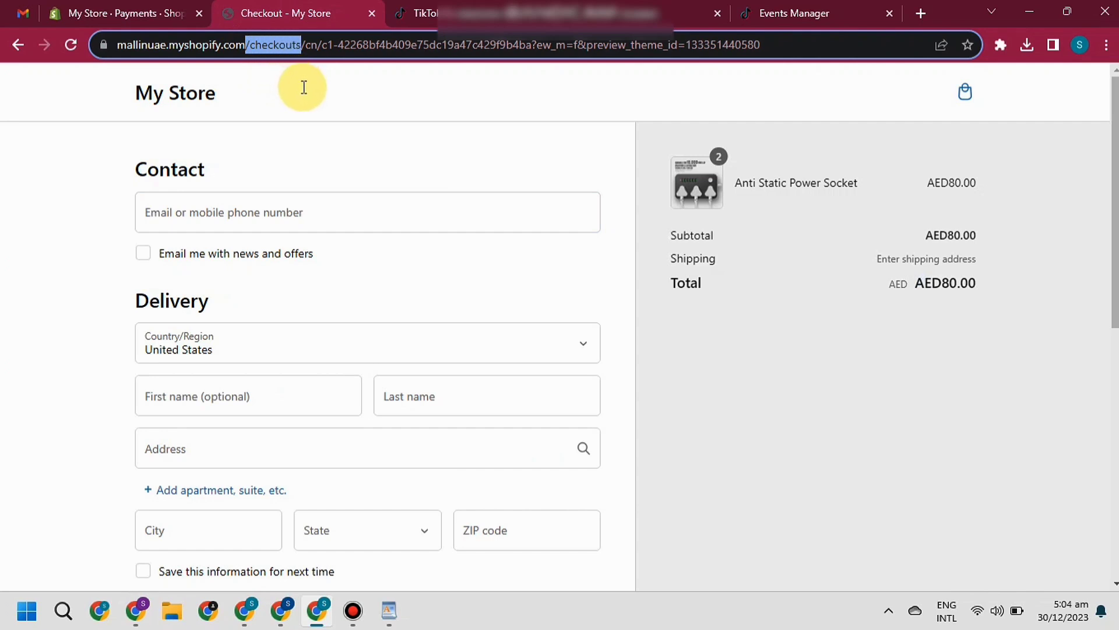
{"action": "left_click_drag", "start_coordinate": [303, 88], "coordinate": [305, 94]}
{"action": "key", "text": "ctrl+c"}
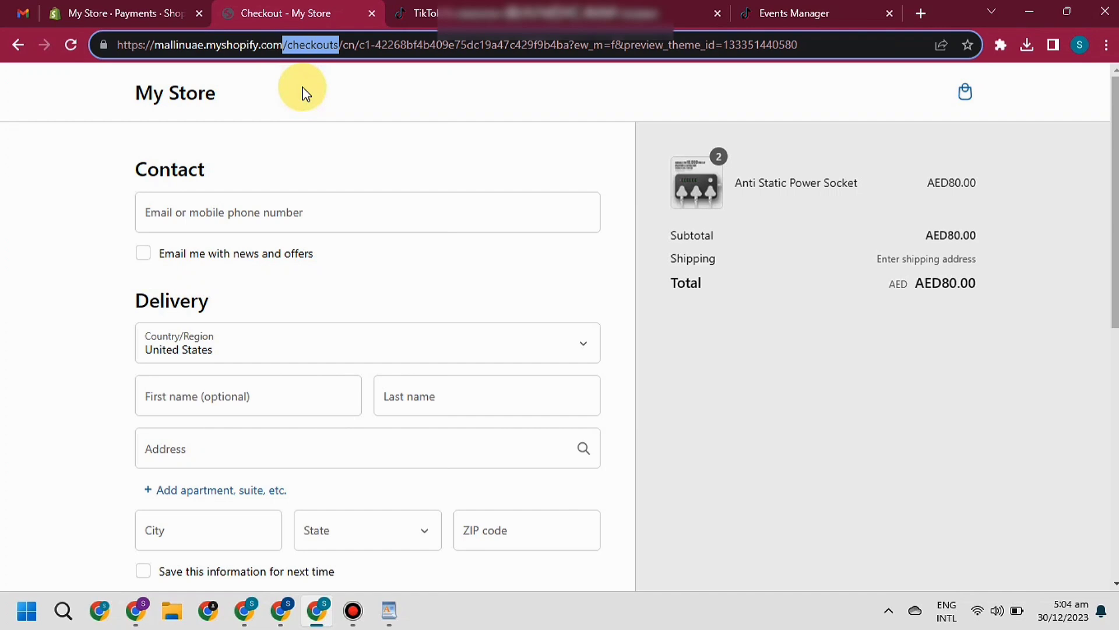
Set the Initiate Checkout event's URL contains keyword to /checkouts in Events Manager and add a fourth event
{"action": "left_click", "coordinate": [816, 13]}
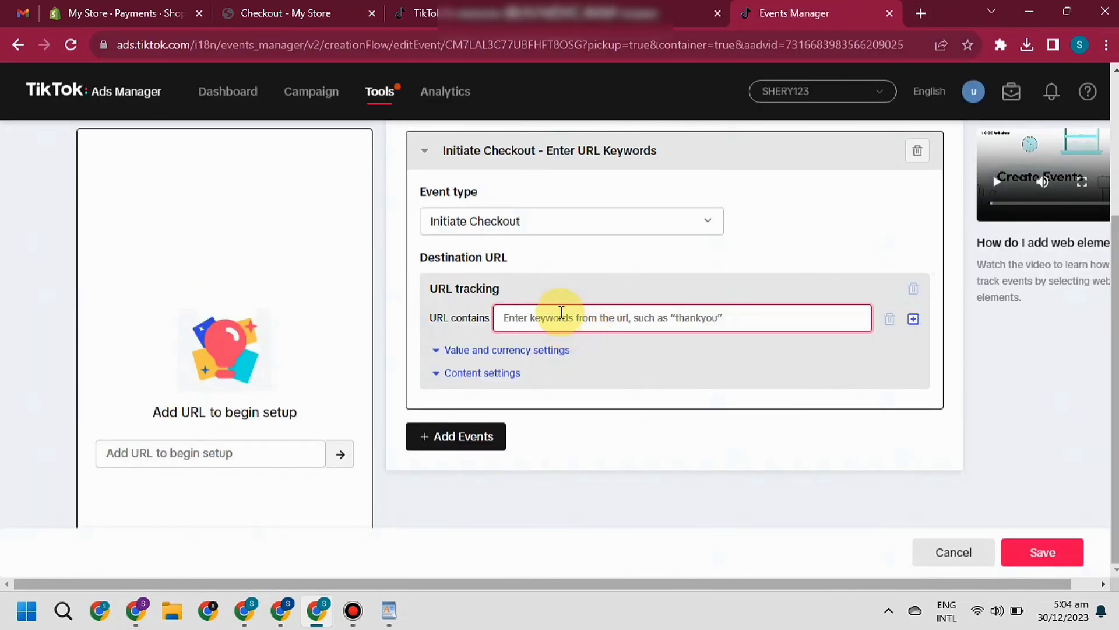
{"action": "key", "text": "ctrl+v"}
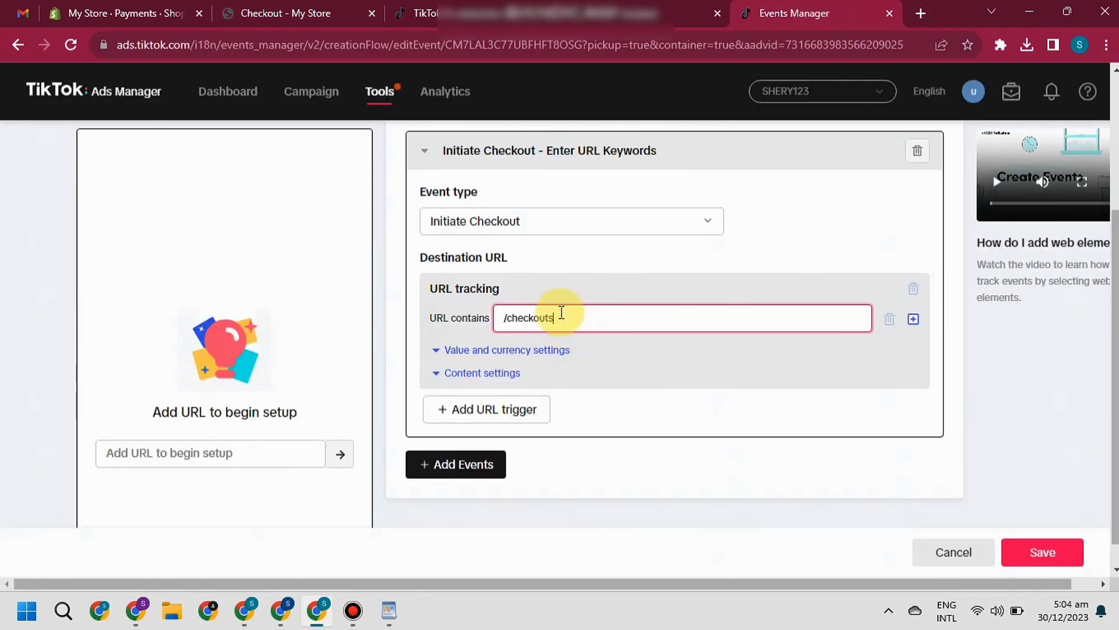
{"action": "left_click", "coordinate": [468, 472]}
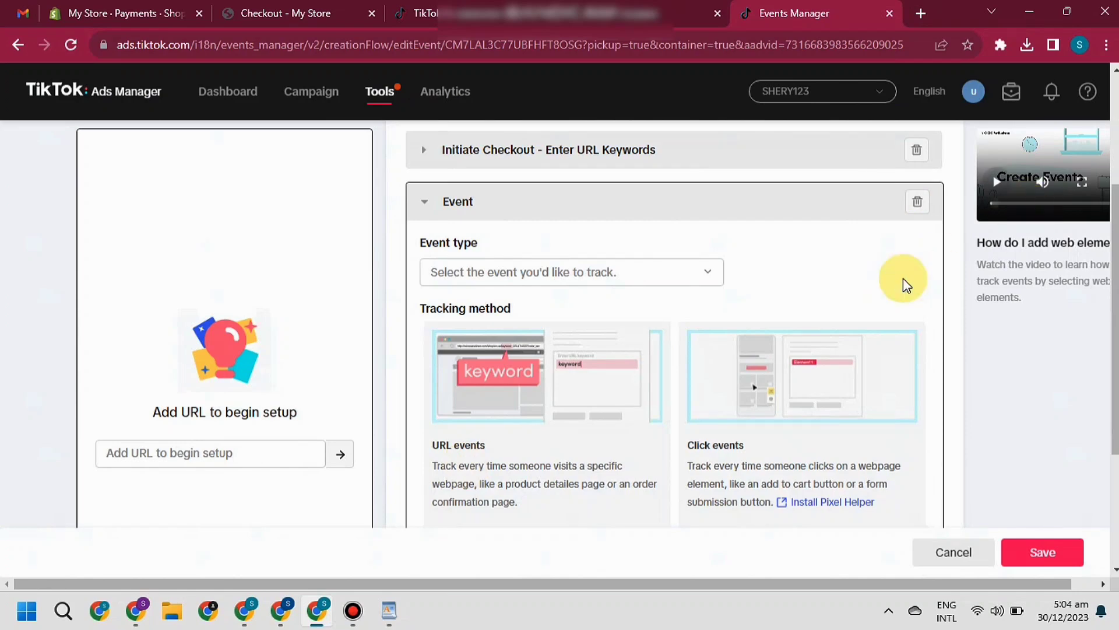
Fill in the customer's email, first name, last name and street address on the store's checkout page
{"action": "left_click", "coordinate": [320, 12]}
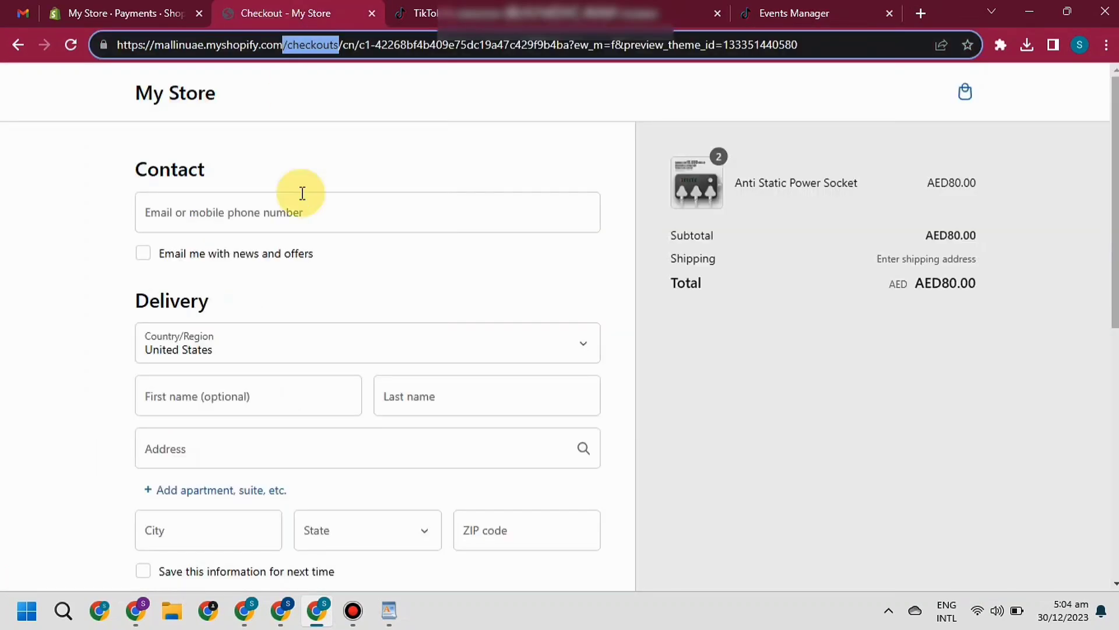
{"action": "left_click", "coordinate": [277, 217]}
{"action": "left_click", "coordinate": [289, 257]}
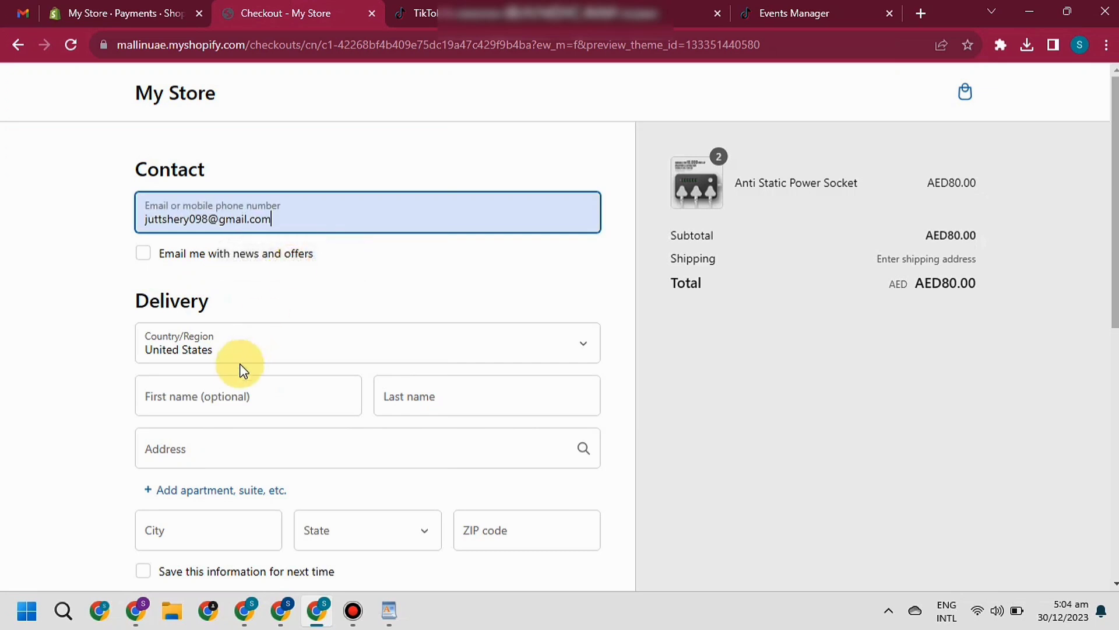
{"action": "left_click", "coordinate": [222, 402]}
{"action": "left_click", "coordinate": [243, 441]}
{"action": "left_click", "coordinate": [439, 396]}
{"action": "left_click", "coordinate": [484, 440]}
{"action": "left_click", "coordinate": [258, 451]}
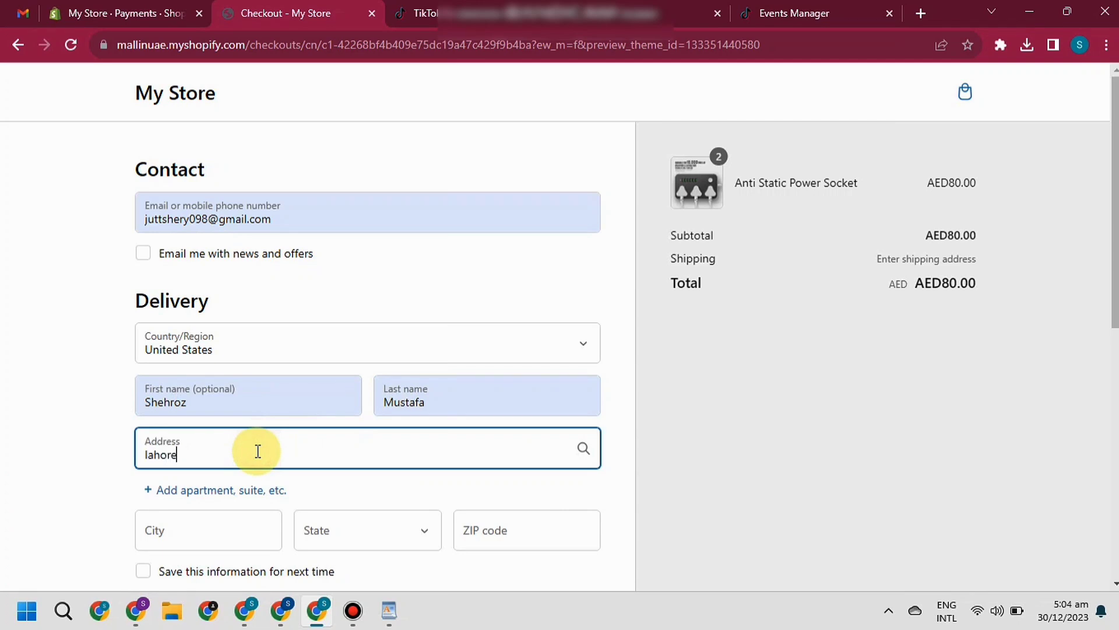
{"action": "left_click", "coordinate": [87, 425]}
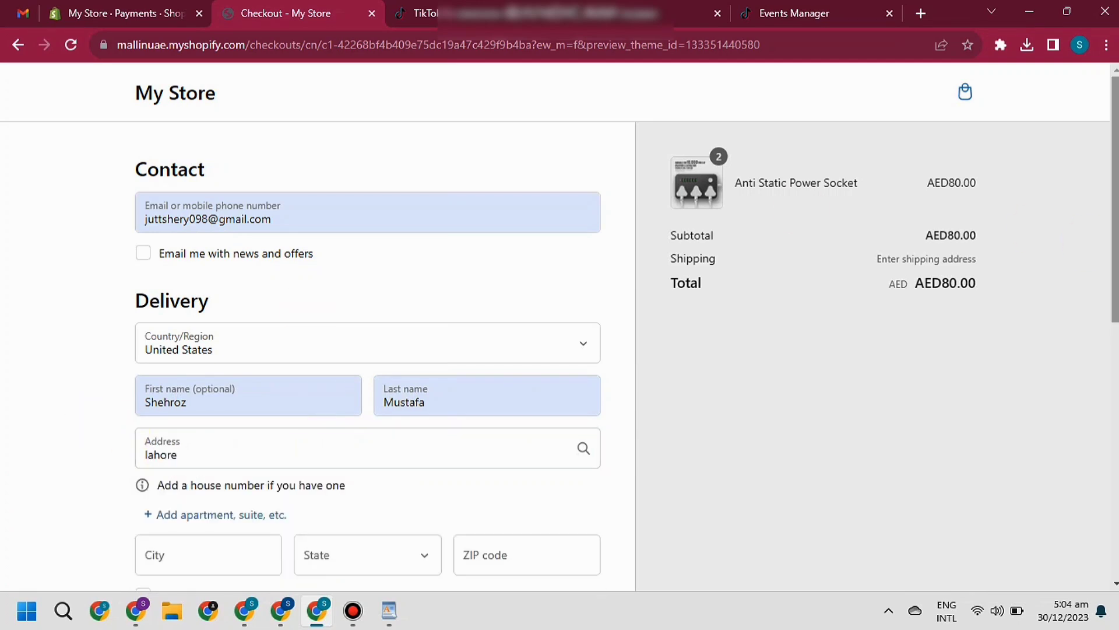
Complete the delivery address with the customer's city, state and ZIP code
{"action": "scroll", "coordinate": [88, 425], "scroll_direction": "down", "scroll_amount": 2}
{"action": "left_click", "coordinate": [200, 365]}
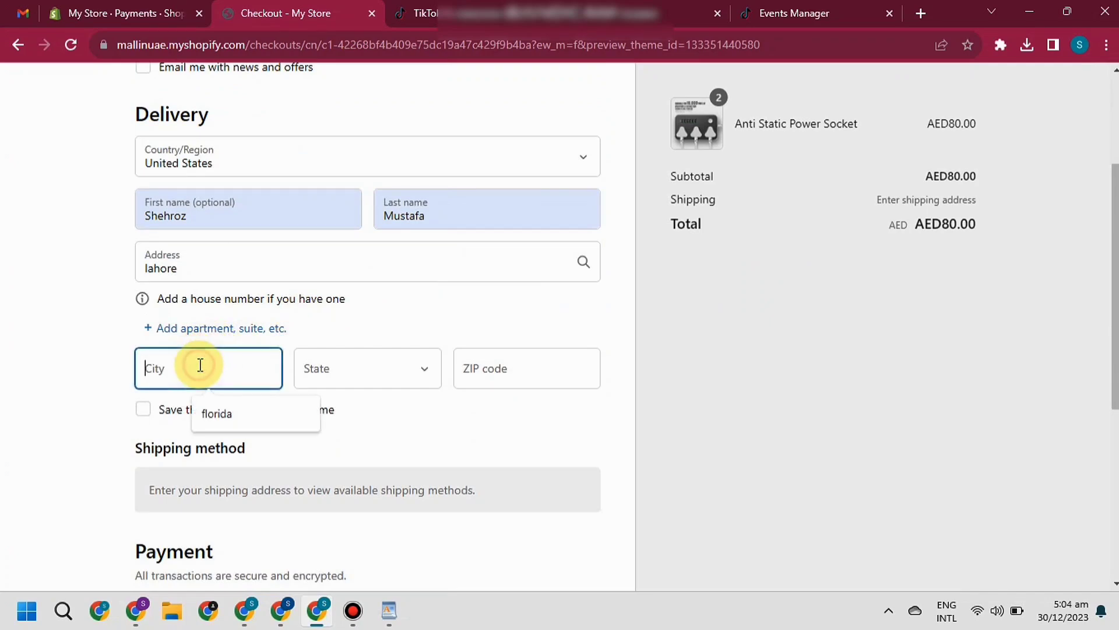
{"action": "left_click", "coordinate": [233, 425]}
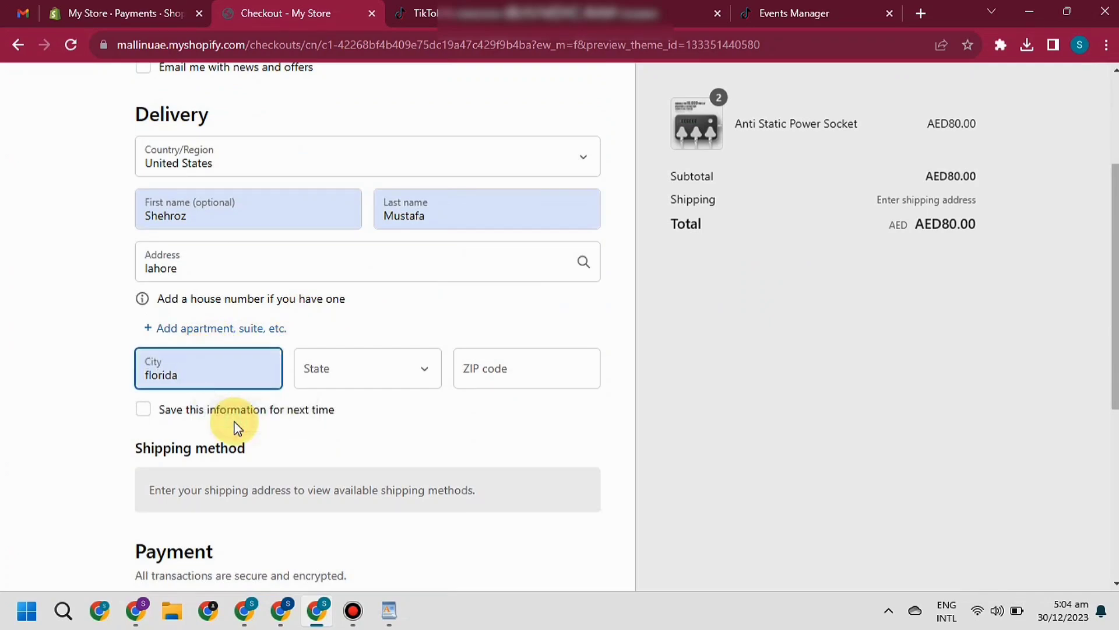
{"action": "left_click", "coordinate": [356, 367]}
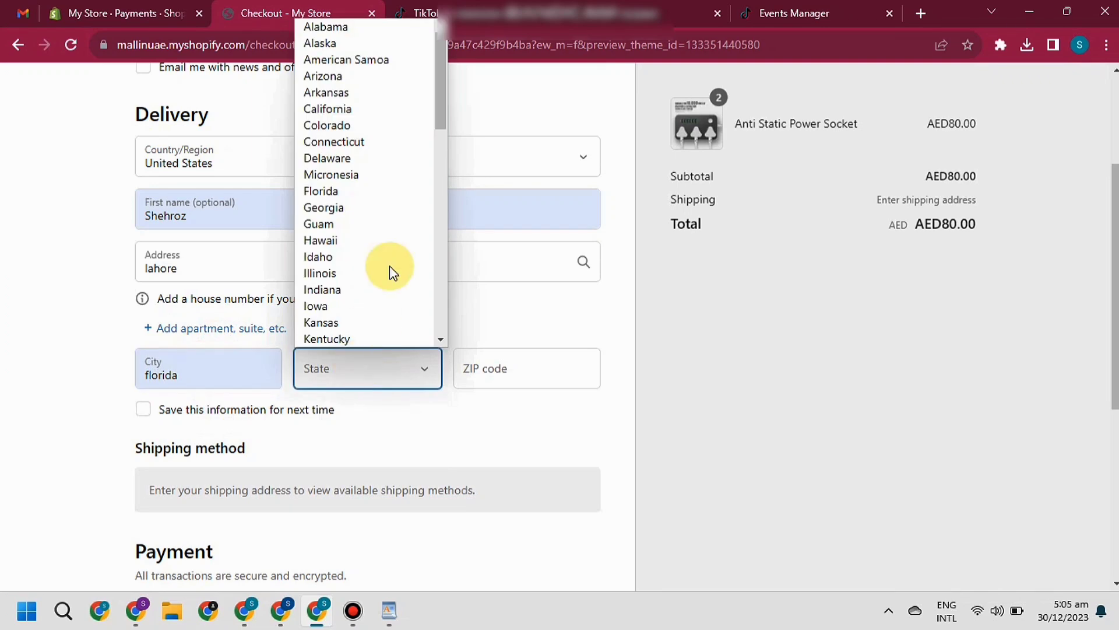
{"action": "left_click", "coordinate": [392, 192]}
{"action": "left_click", "coordinate": [503, 374]}
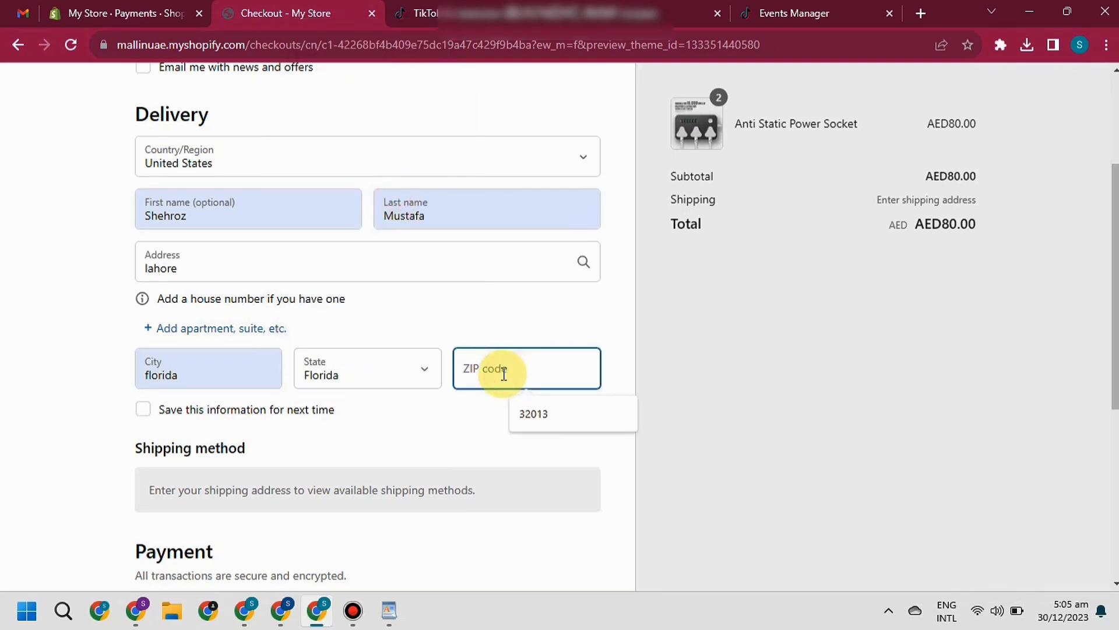
{"action": "left_click", "coordinate": [532, 413]}
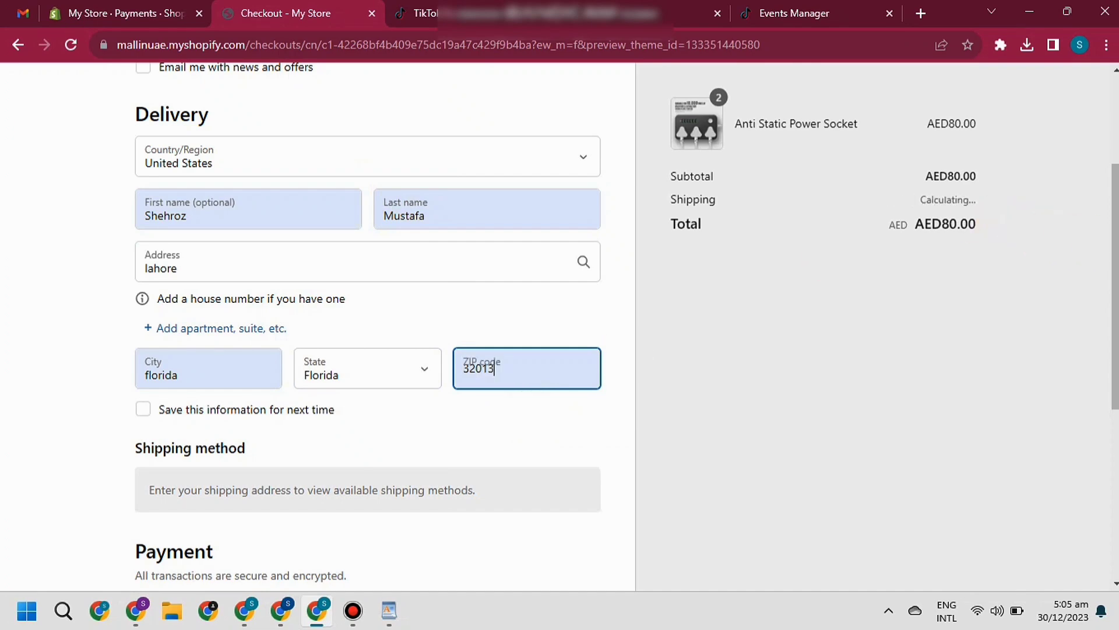
Complete the test order with Economy shipping, Cash on Delivery and the billing address same as shipping
{"action": "scroll", "coordinate": [367, 327], "scroll_direction": "down", "scroll_amount": 6}
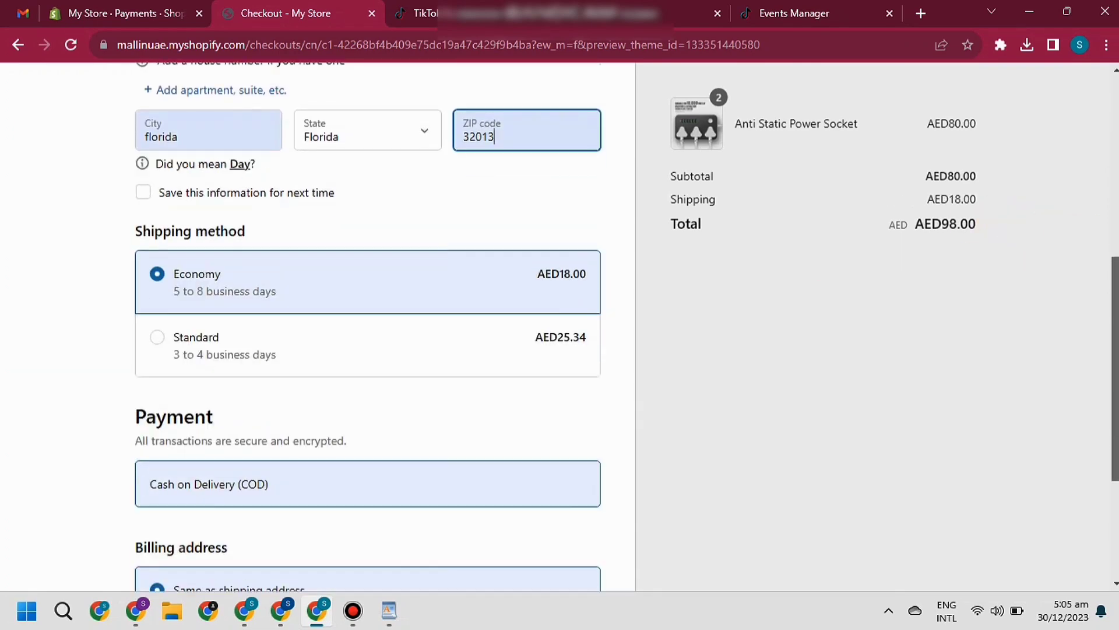
{"action": "scroll", "coordinate": [712, 159], "scroll_direction": "down", "scroll_amount": 2}
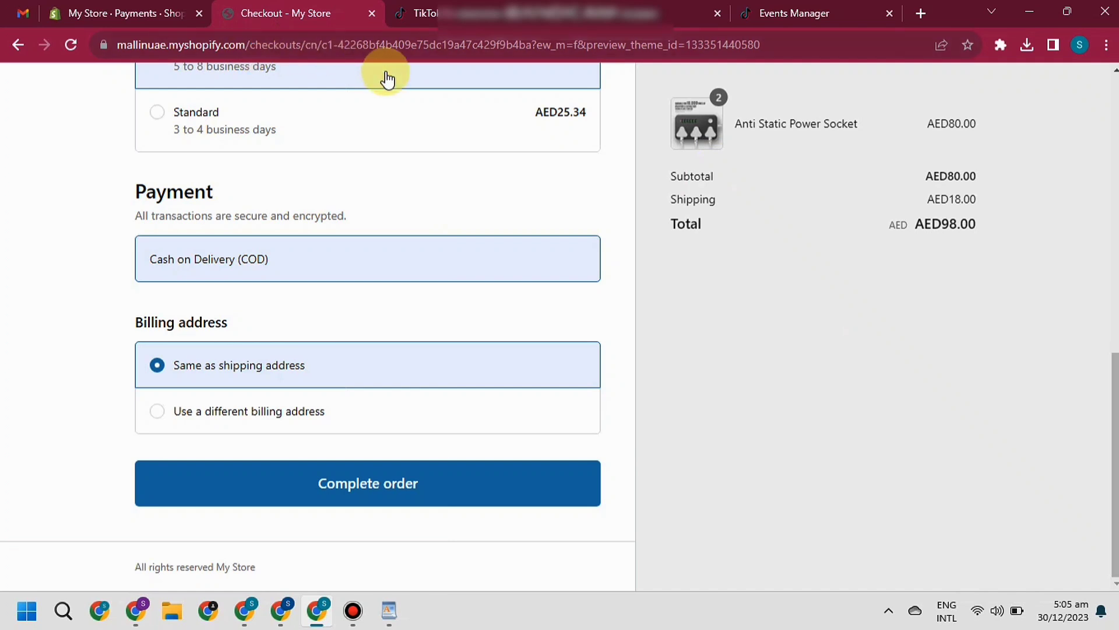
{"action": "left_click", "coordinate": [347, 483]}
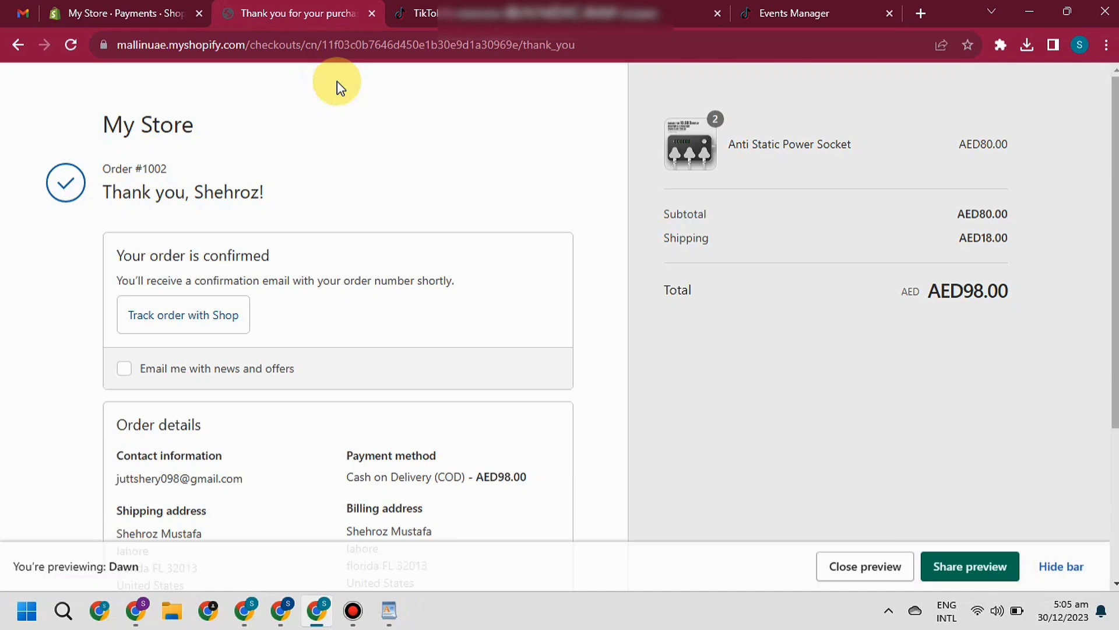
Copy the /thank_you segment from the order confirmation page's web address
{"action": "left_click", "coordinate": [799, 13]}
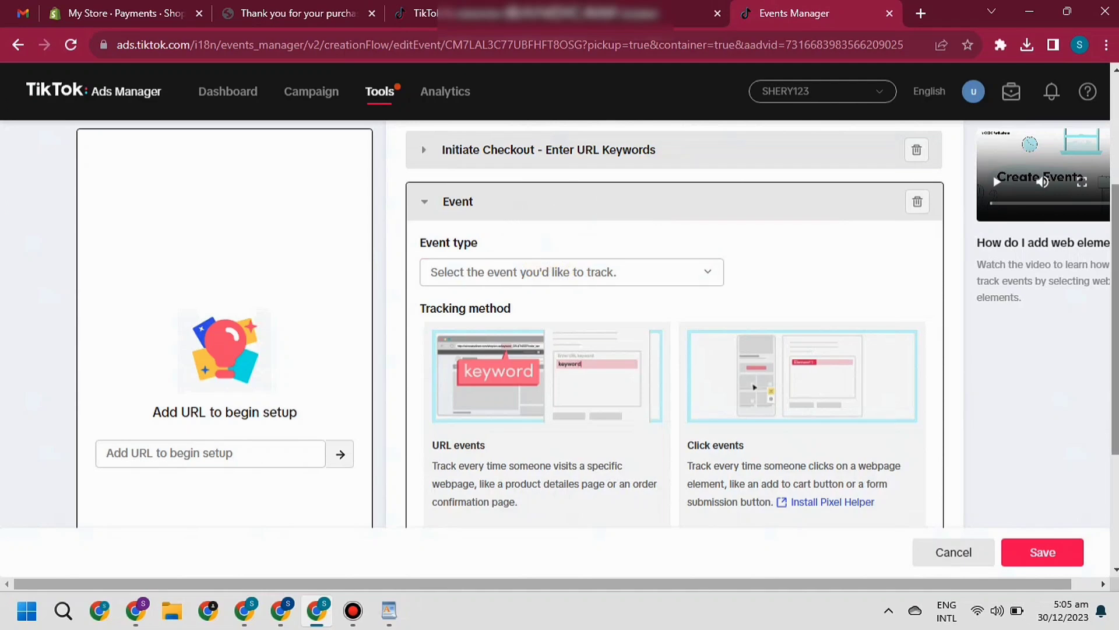
{"action": "scroll", "coordinate": [632, 243], "scroll_direction": "up", "scroll_amount": 2}
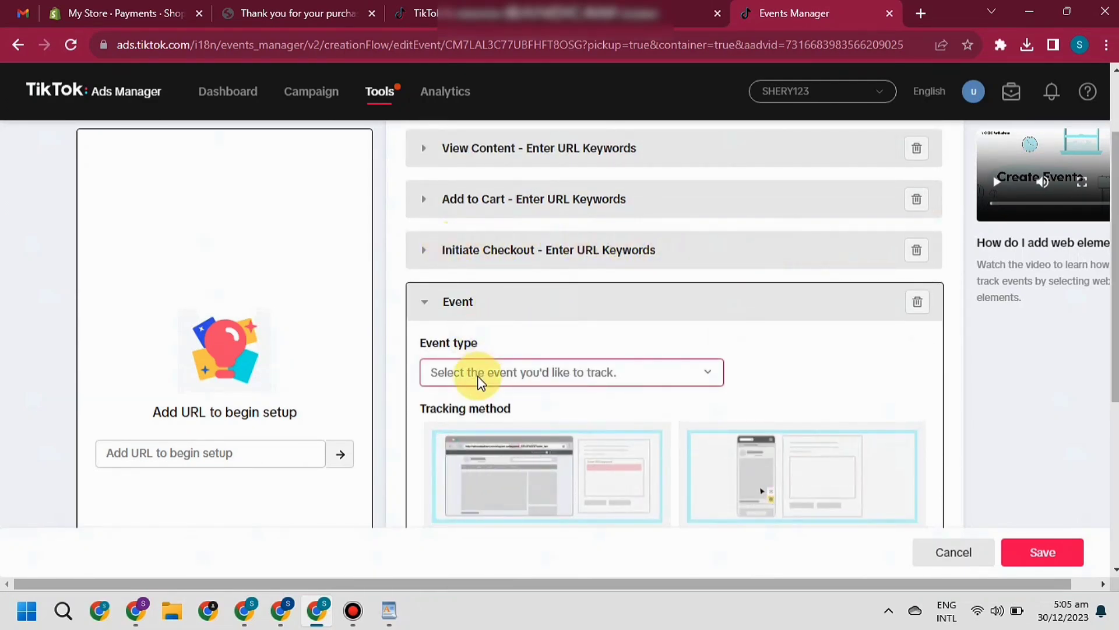
{"action": "left_click", "coordinate": [298, 12]}
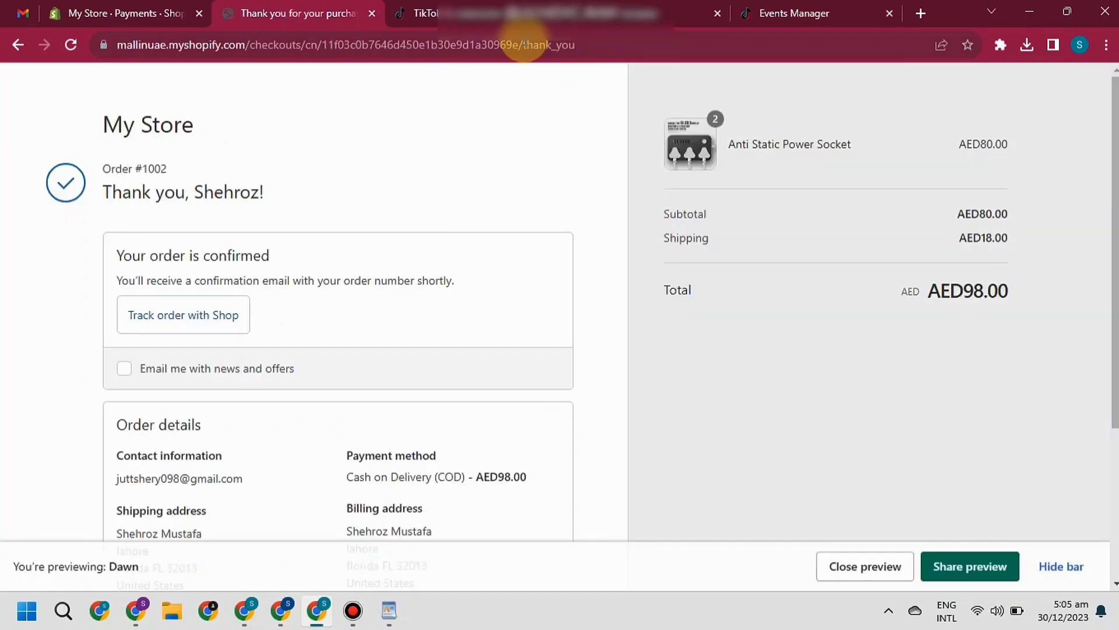
{"action": "left_click_drag", "start_coordinate": [551, 45], "coordinate": [583, 61]}
{"action": "key", "text": "ctrl+c"}
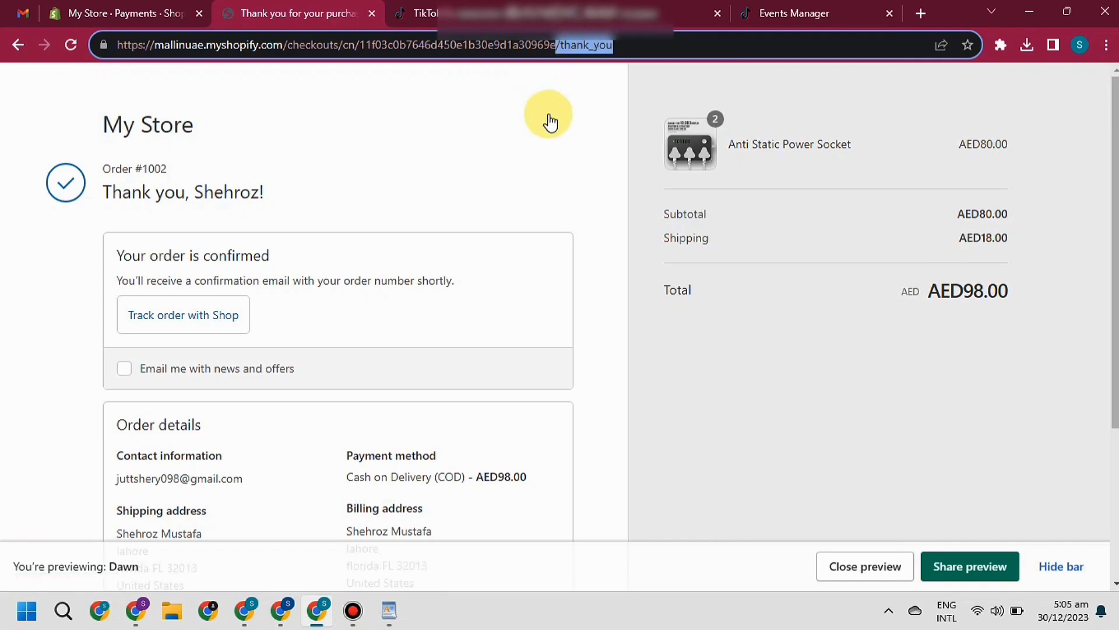
Return to TikTok Events Manager and set the fourth event's type to Place an Order
{"action": "left_click", "coordinate": [798, 7]}
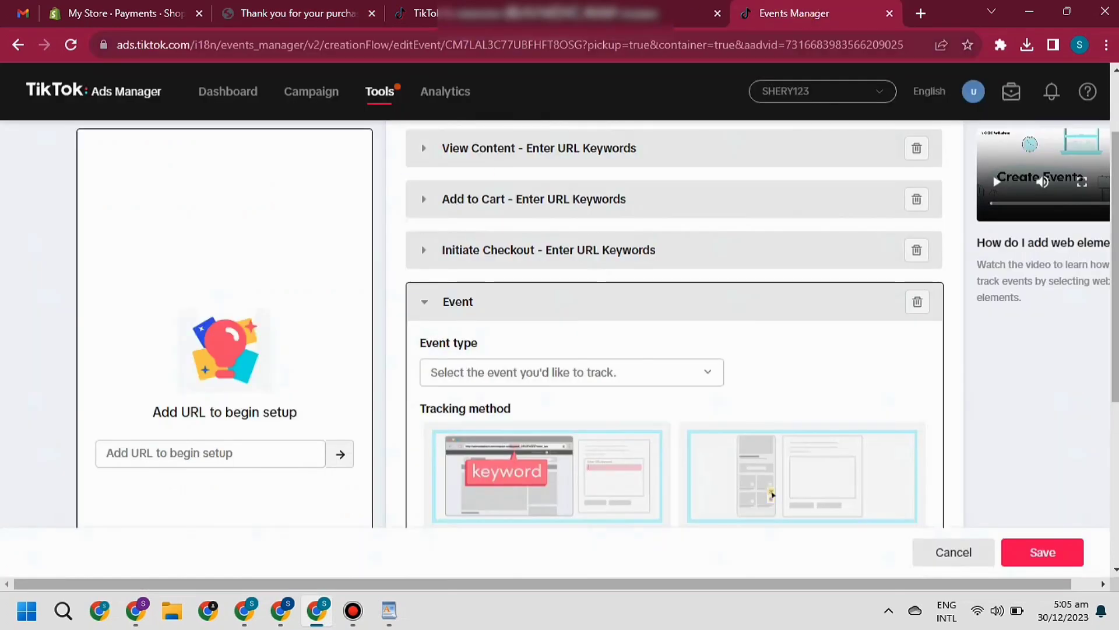
{"action": "scroll", "coordinate": [656, 153], "scroll_direction": "down", "scroll_amount": 2}
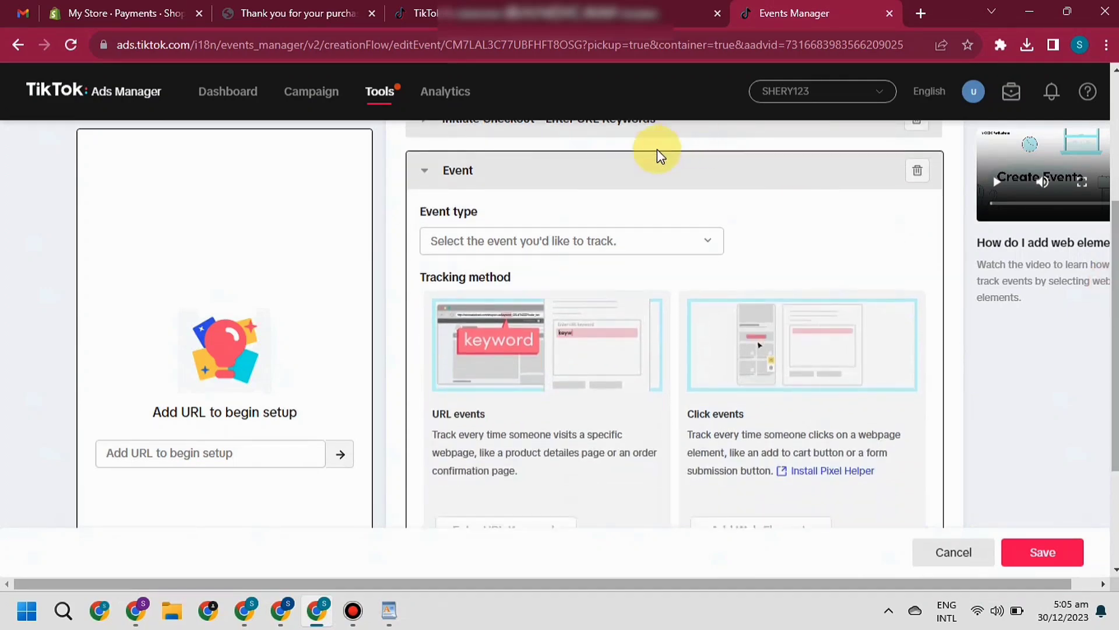
{"action": "left_click", "coordinate": [628, 233]}
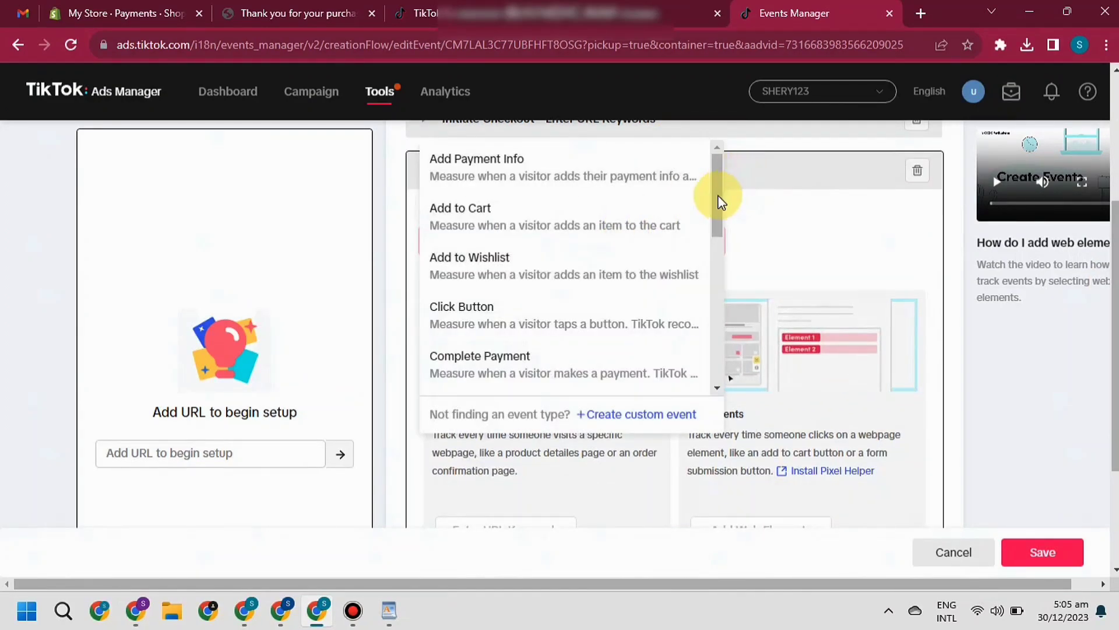
{"action": "left_click_drag", "start_coordinate": [718, 202], "coordinate": [716, 330]}
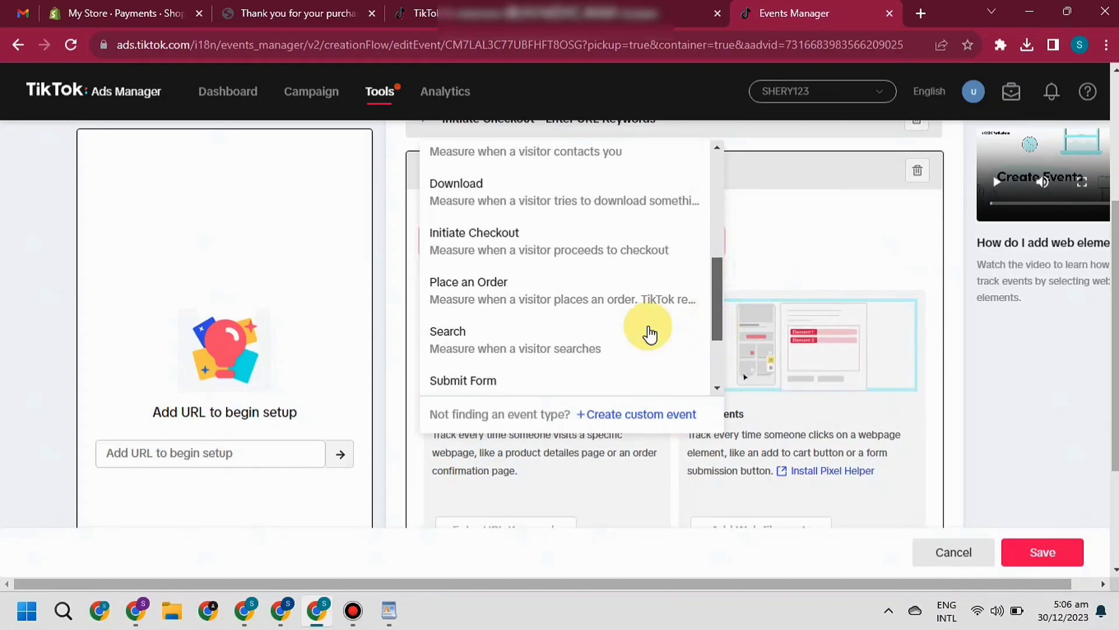
{"action": "left_click", "coordinate": [485, 311]}
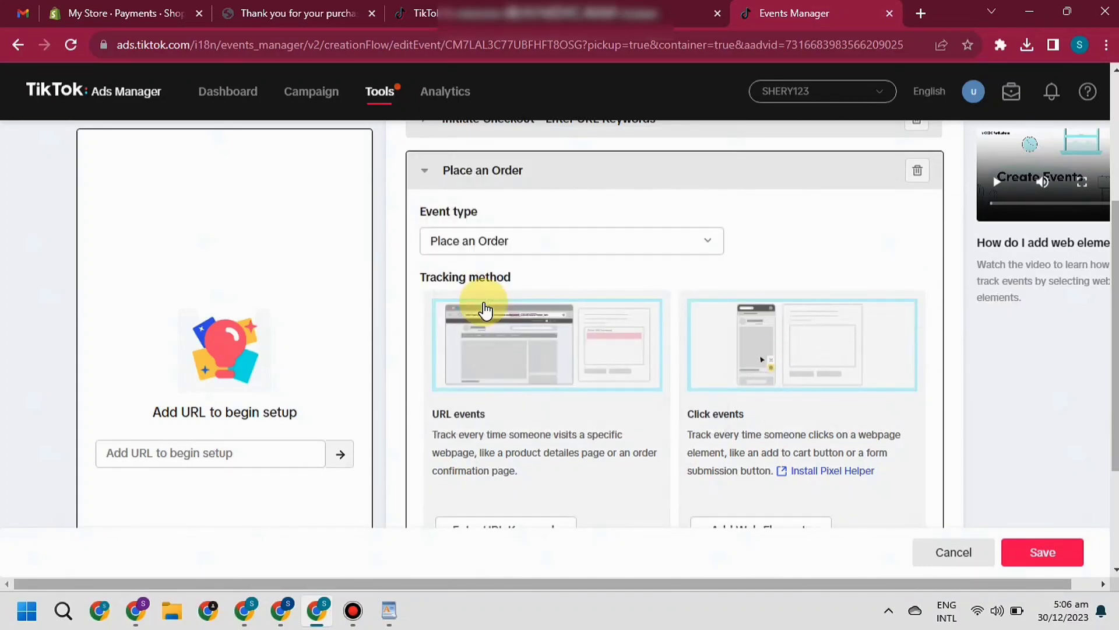
Track the Place an Order event by URL keyword with URL contains set to /thank_you, and add a fifth event
{"action": "scroll", "coordinate": [770, 292], "scroll_direction": "down", "scroll_amount": 2}
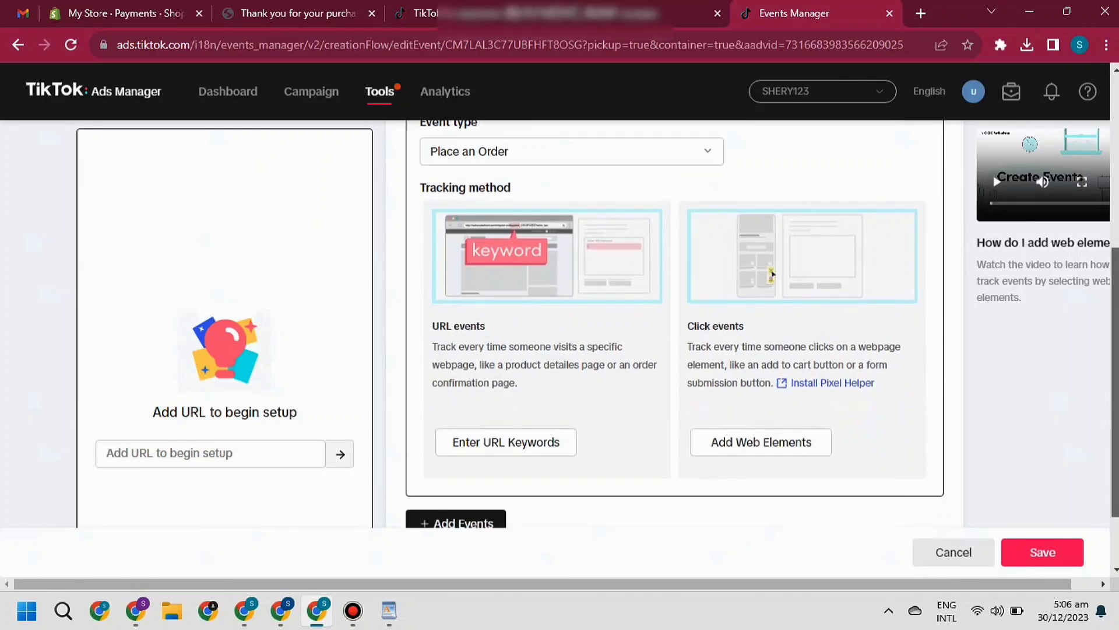
{"action": "left_click", "coordinate": [505, 438]}
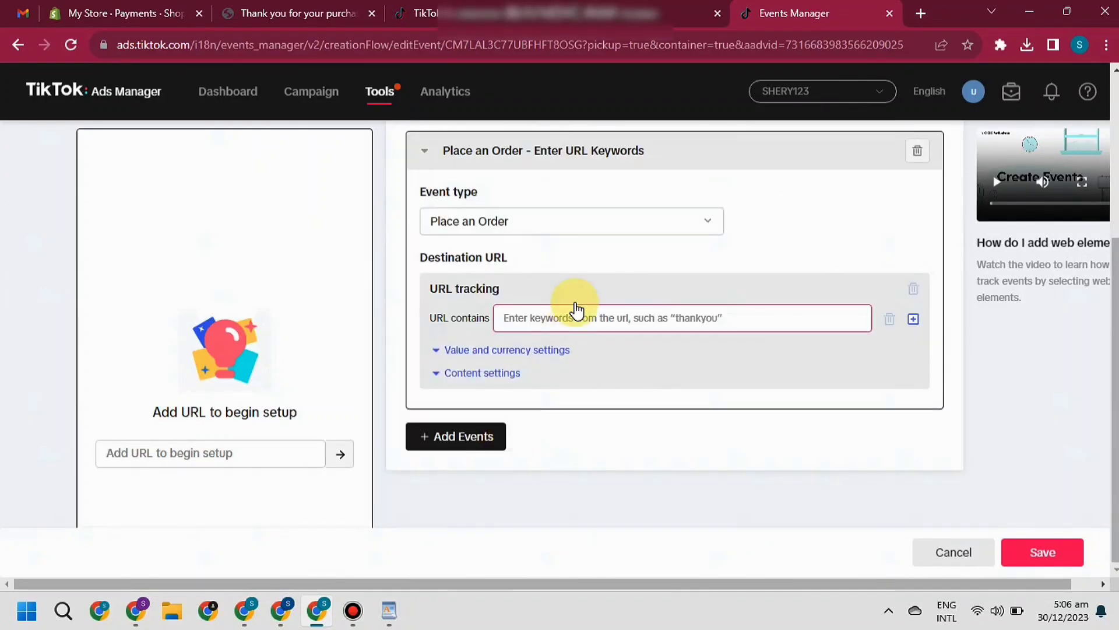
{"action": "left_click", "coordinate": [551, 317]}
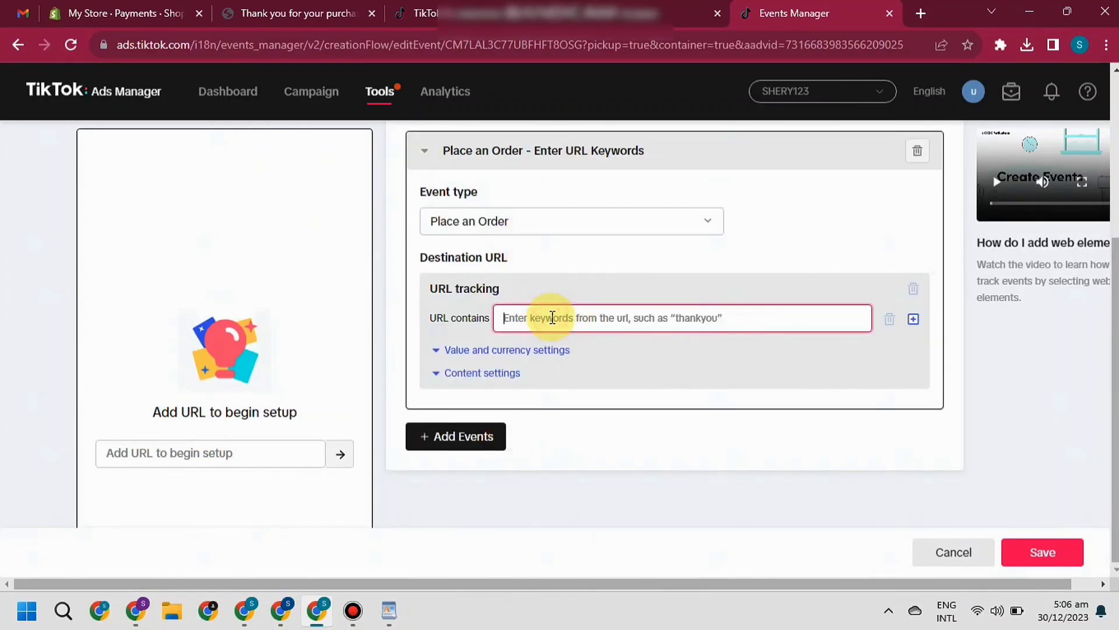
{"action": "key", "text": "ctrl+v"}
{"action": "left_click", "coordinate": [487, 473]}
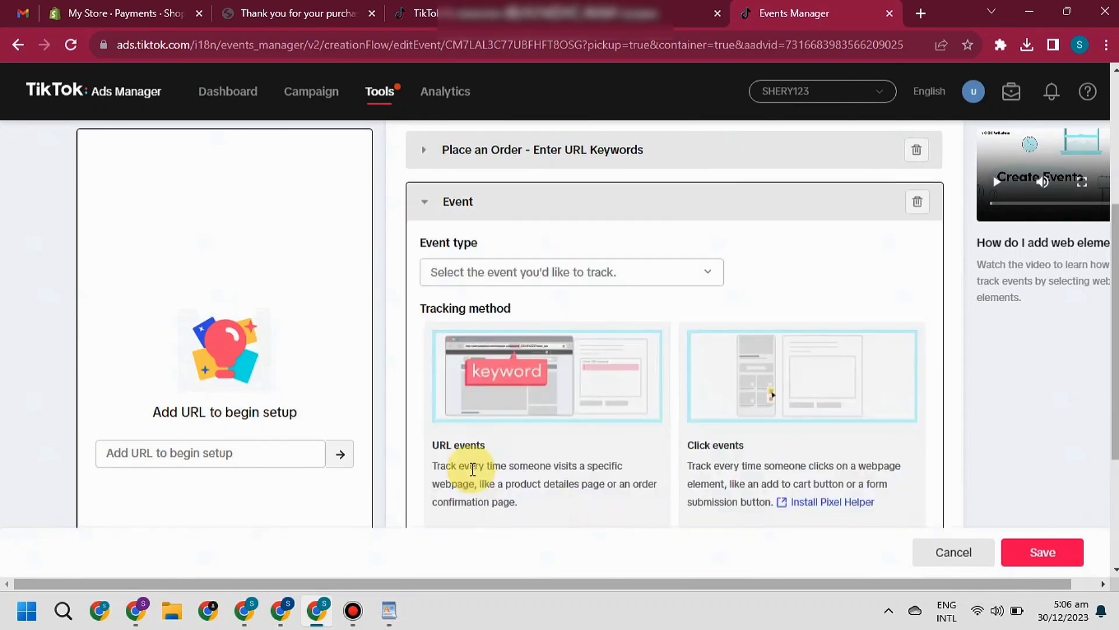
Collapse the unconfigured fifth event and open the store's home page from the order confirmation page
{"action": "left_click", "coordinate": [422, 203]}
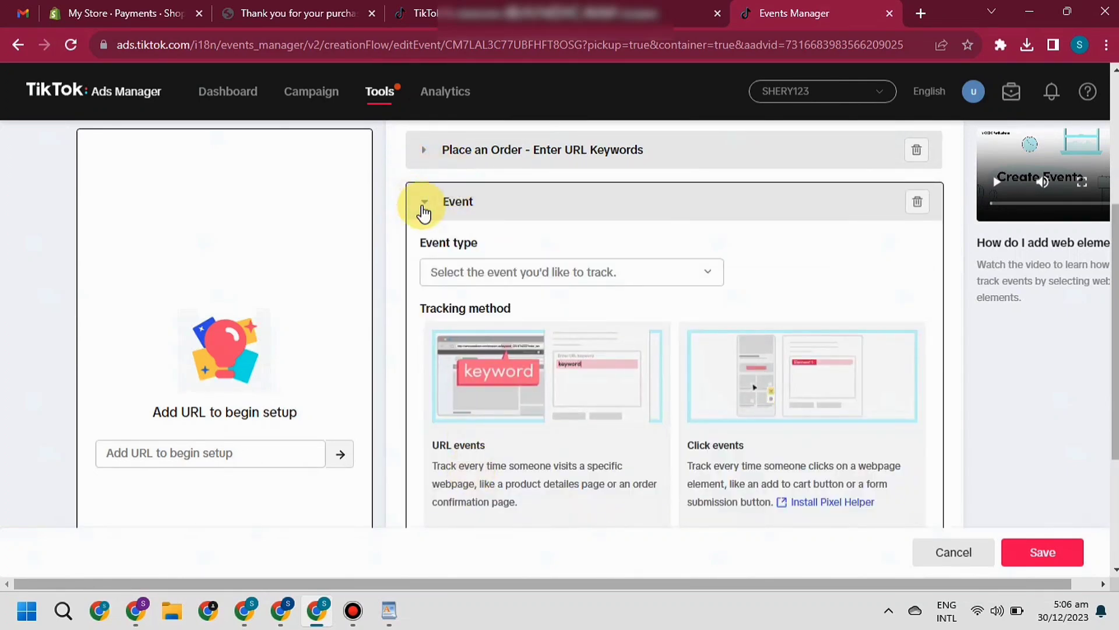
{"action": "scroll", "coordinate": [600, 220], "scroll_direction": "up", "scroll_amount": 2}
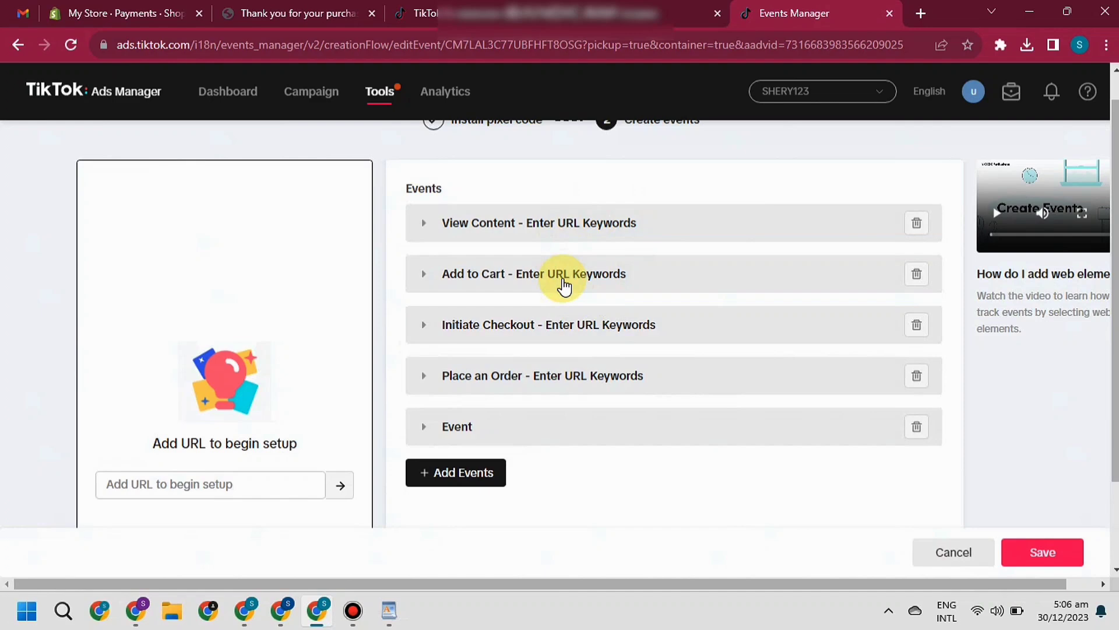
{"action": "left_click", "coordinate": [295, 12]}
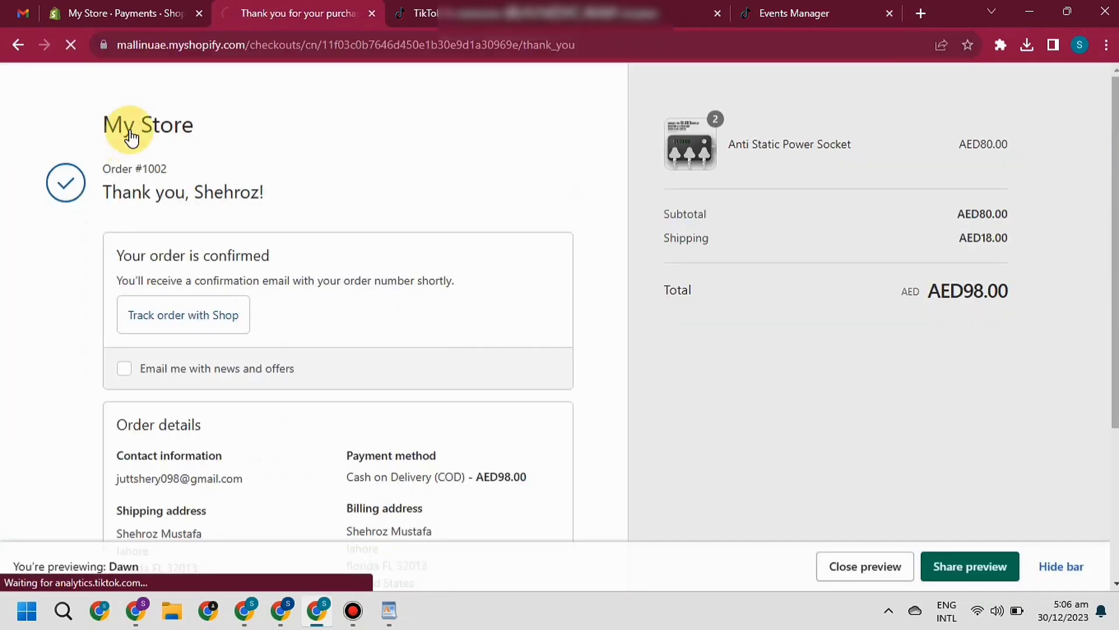
{"action": "left_click", "coordinate": [131, 138]}
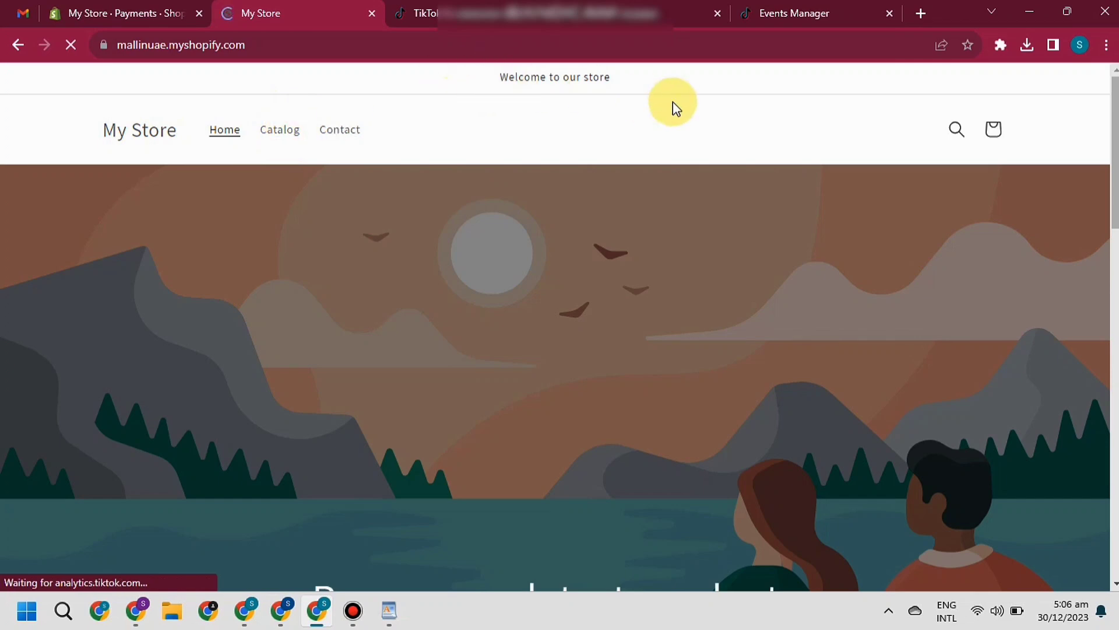
Examine the event types offered for the fifth event in Events Manager without choosing one
{"action": "left_click", "coordinate": [828, 13]}
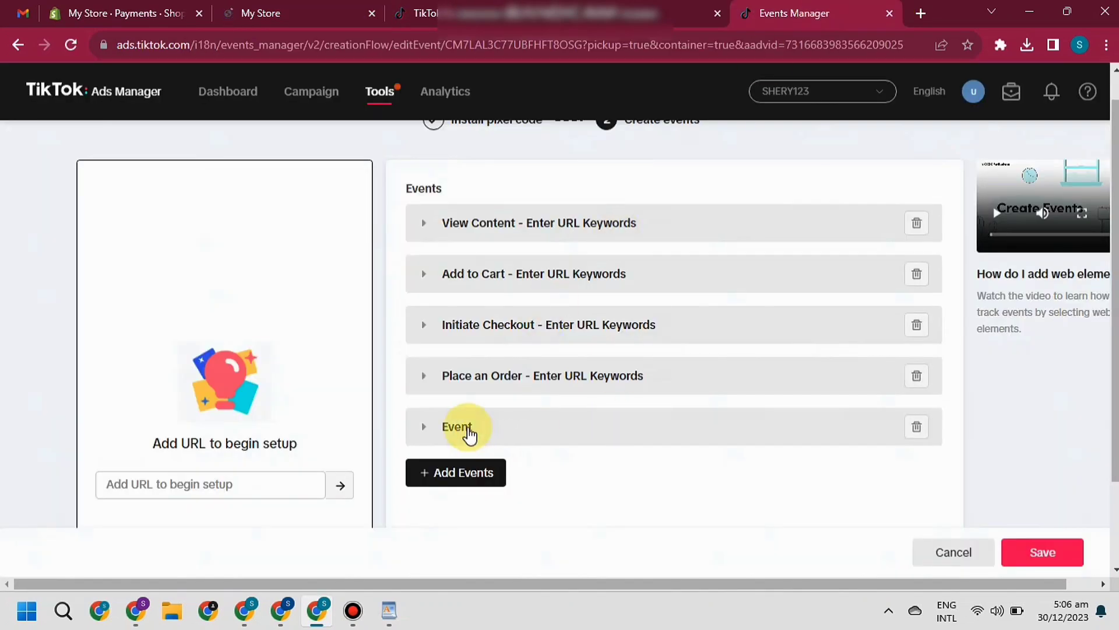
{"action": "left_click", "coordinate": [426, 431]}
{"action": "scroll", "coordinate": [501, 323], "scroll_direction": "down", "scroll_amount": 3}
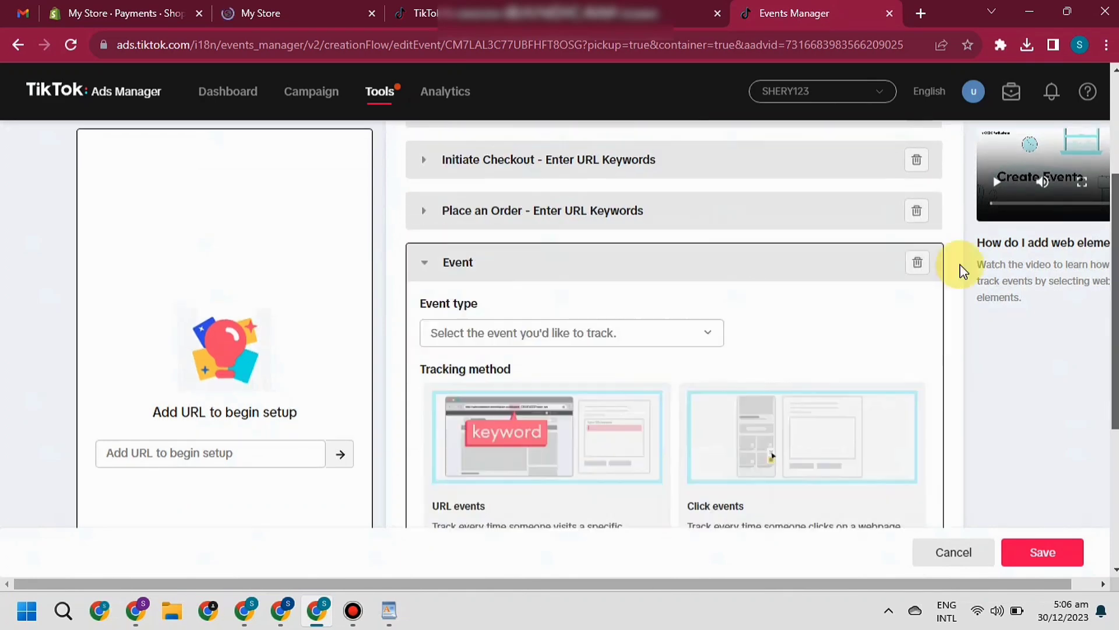
{"action": "left_click", "coordinate": [530, 318]}
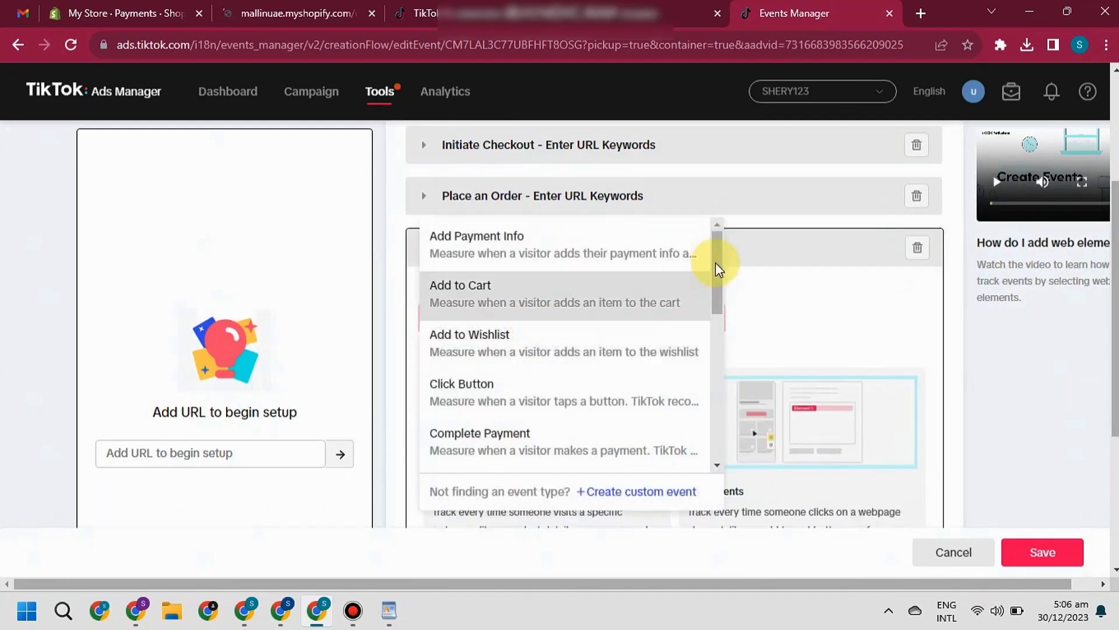
{"action": "left_click_drag", "start_coordinate": [719, 284], "coordinate": [715, 415]}
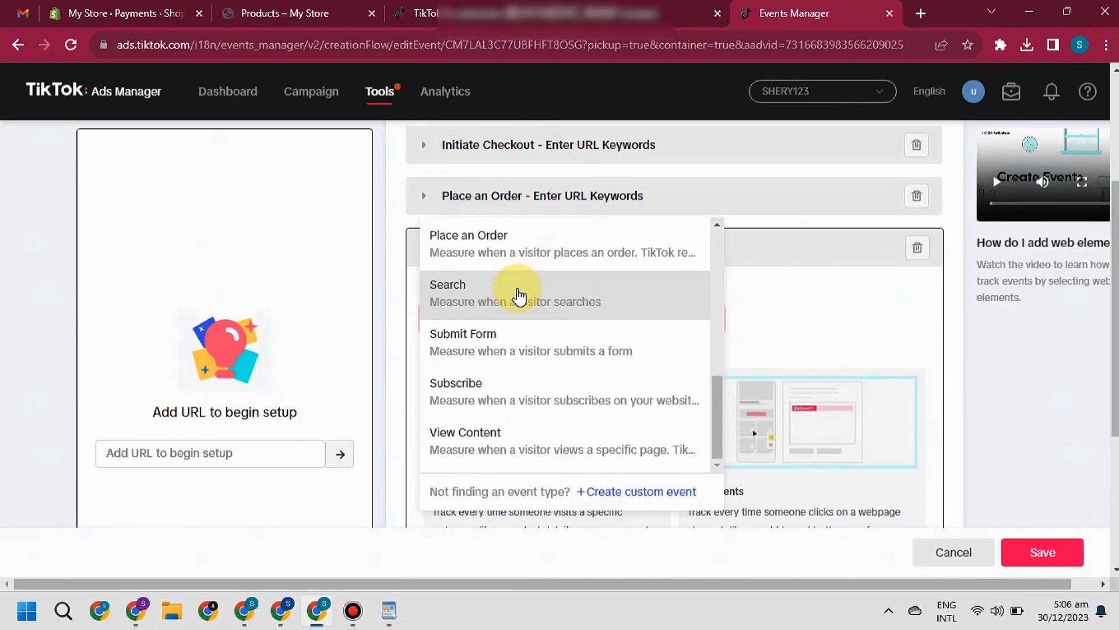
{"action": "left_click", "coordinate": [770, 301]}
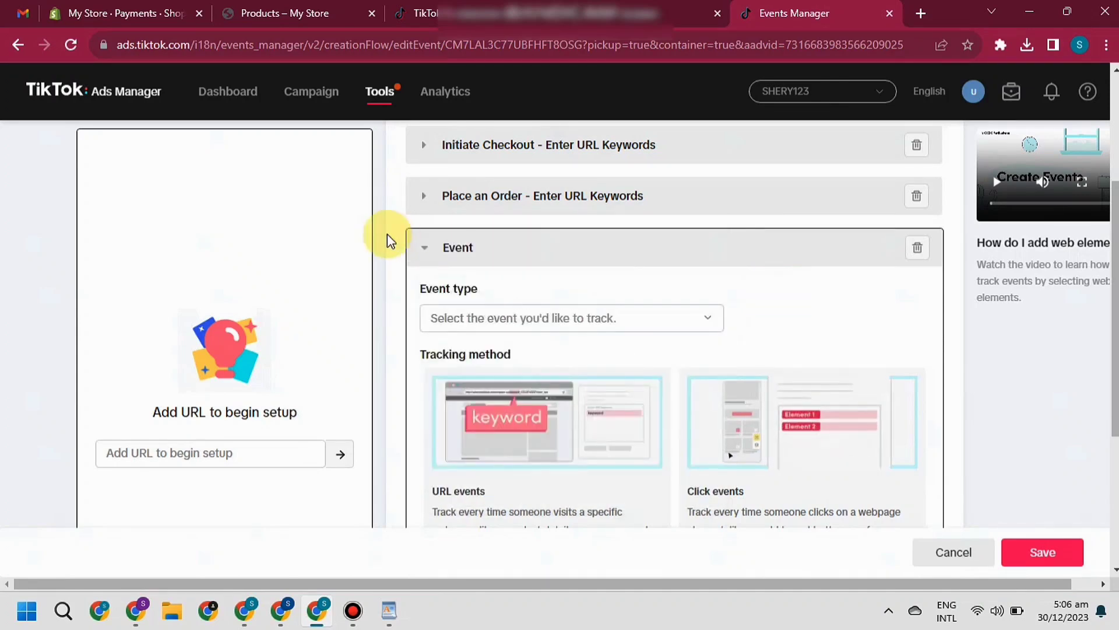
Collapse the fifth event again and switch to the store's products page
{"action": "left_click", "coordinate": [431, 251]}
{"action": "left_click", "coordinate": [328, 13]}
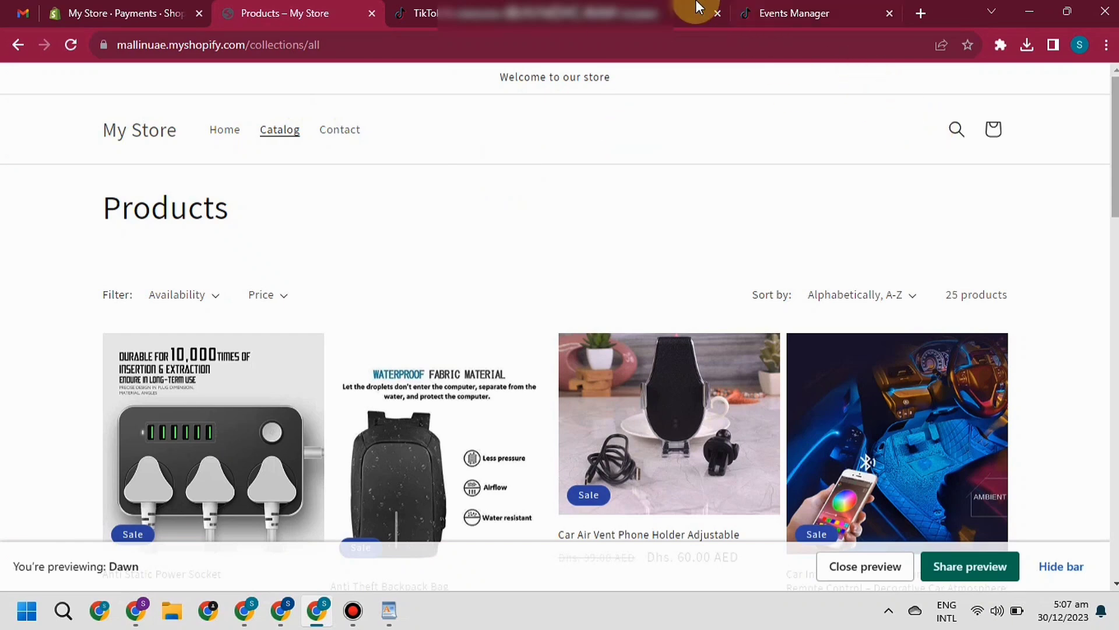
Remove the unconfigured fifth event in Events Manager and save the four remaining URL-keyword events
{"action": "left_click", "coordinate": [808, 13]}
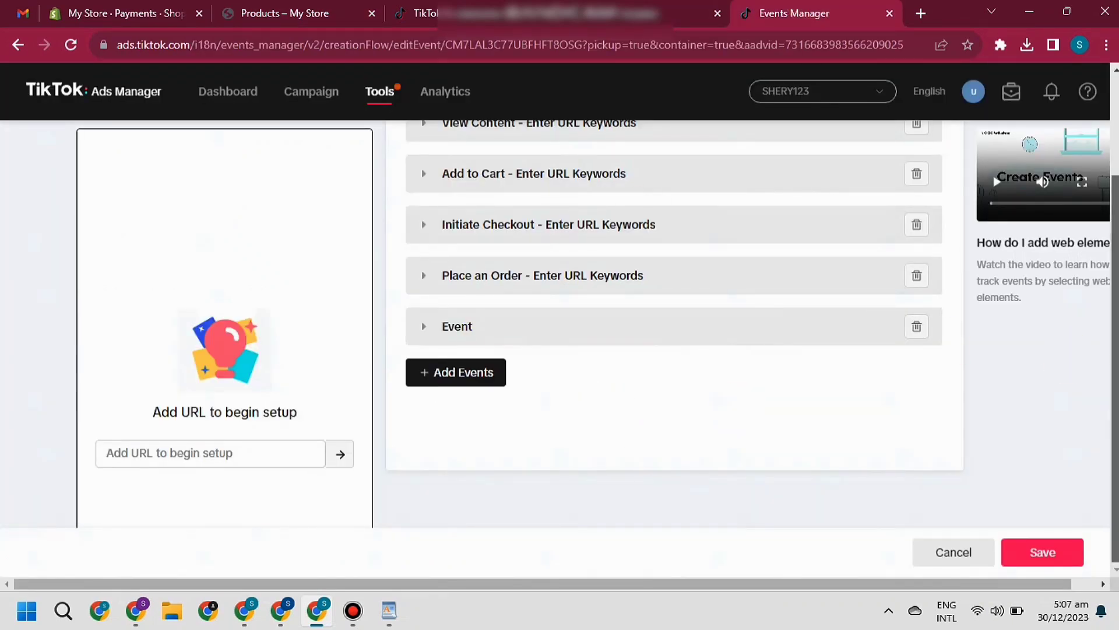
{"action": "scroll", "coordinate": [665, 460], "scroll_direction": "up", "scroll_amount": 3}
{"action": "scroll", "coordinate": [665, 327], "scroll_direction": "down", "scroll_amount": 3}
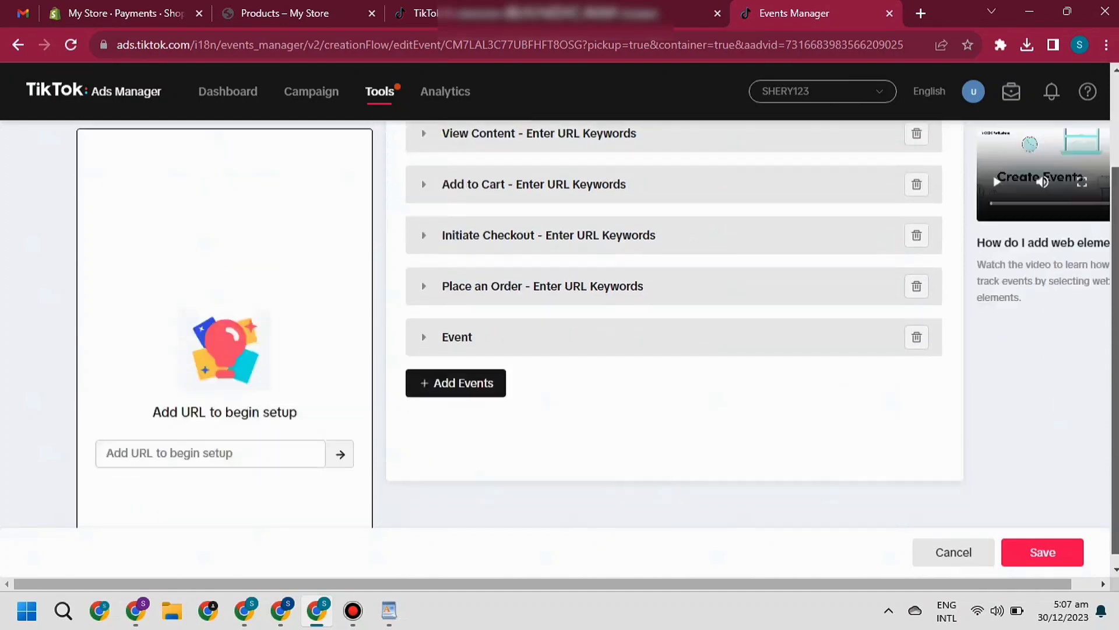
{"action": "left_click", "coordinate": [1055, 553]}
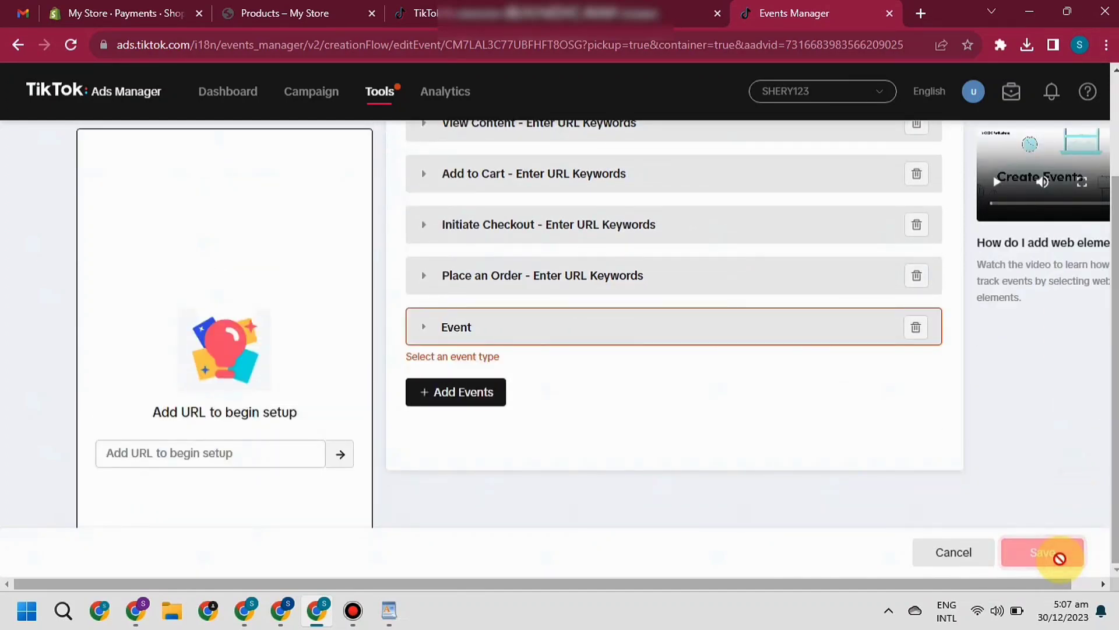
{"action": "left_click", "coordinate": [917, 330]}
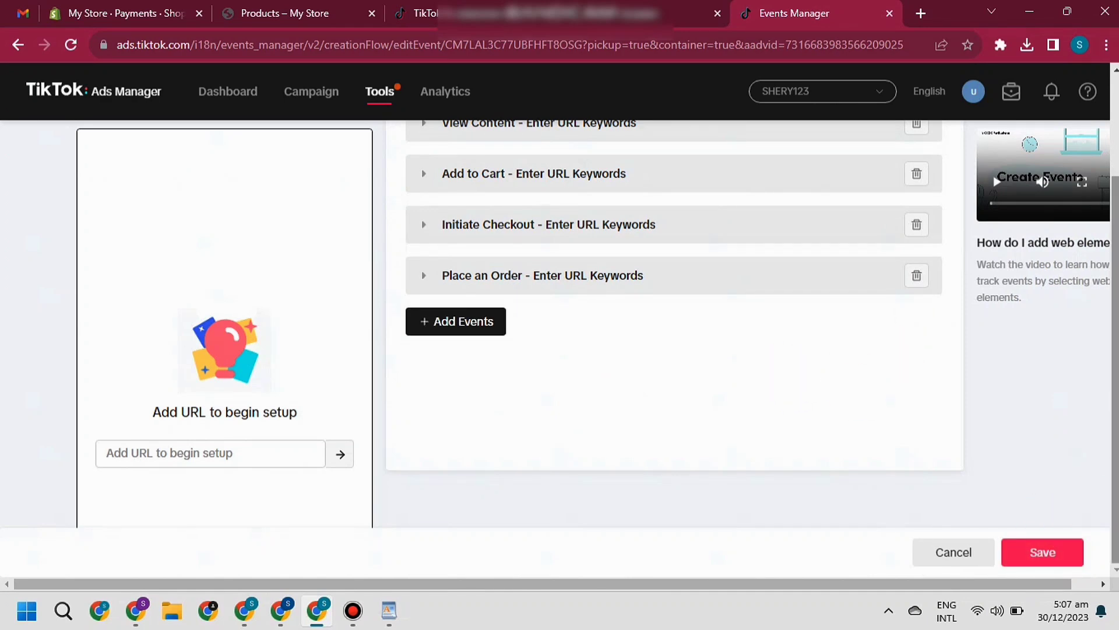
{"action": "scroll", "coordinate": [1042, 537], "scroll_direction": "up", "scroll_amount": 3}
{"action": "scroll", "coordinate": [597, 303], "scroll_direction": "down", "scroll_amount": 1}
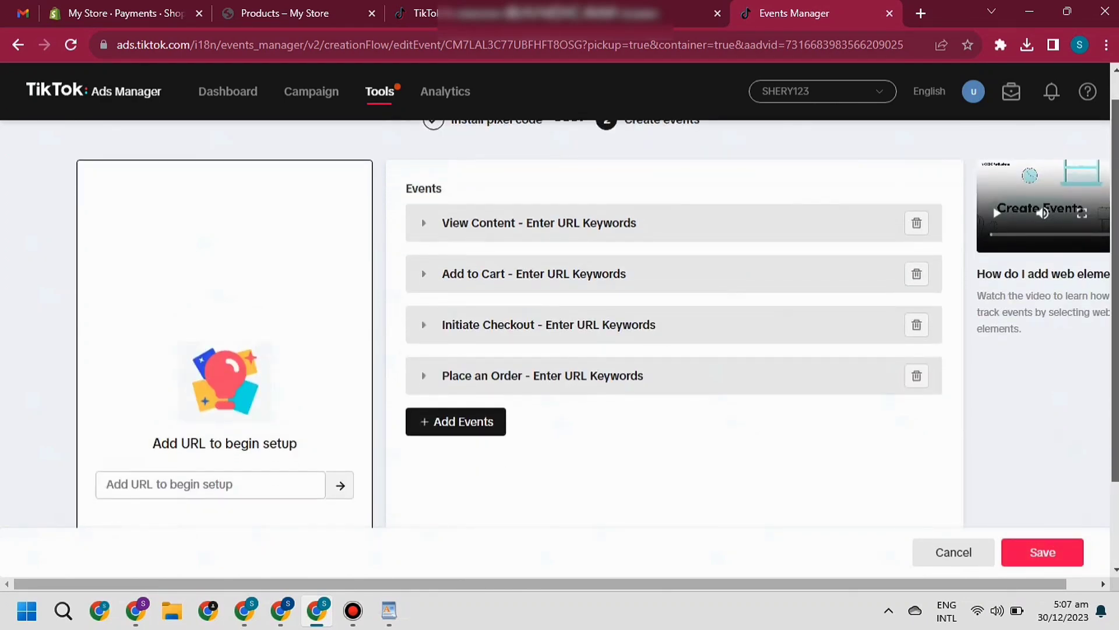
{"action": "left_click", "coordinate": [1044, 552]}
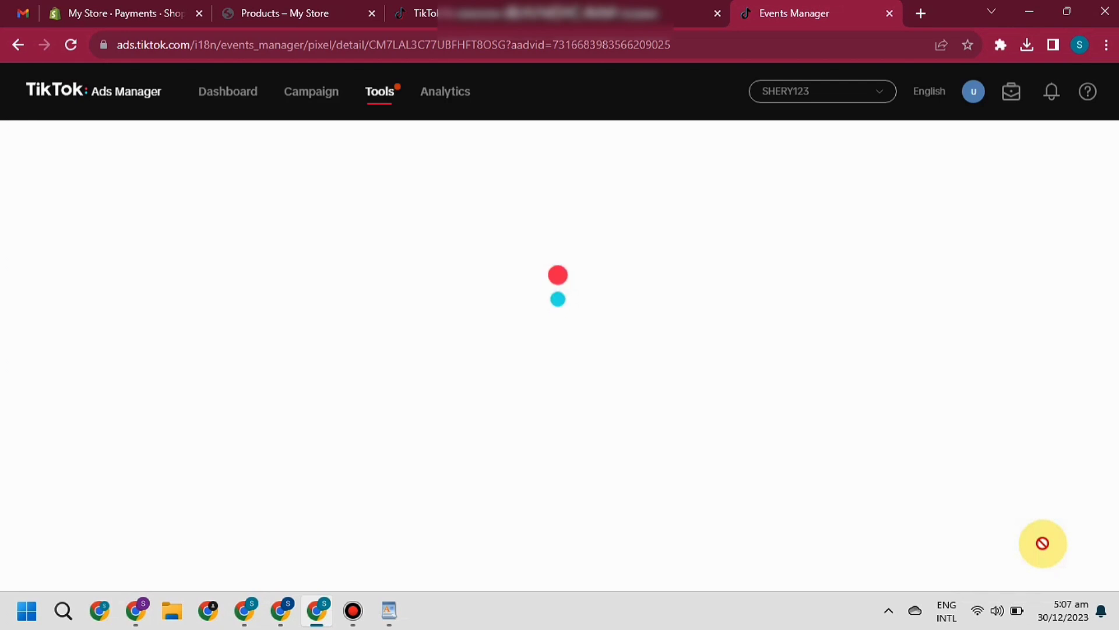
Dismiss the Event Builder feedback survey and the introduction to the new way of creating ads and audiences
{"action": "left_click", "coordinate": [1053, 539]}
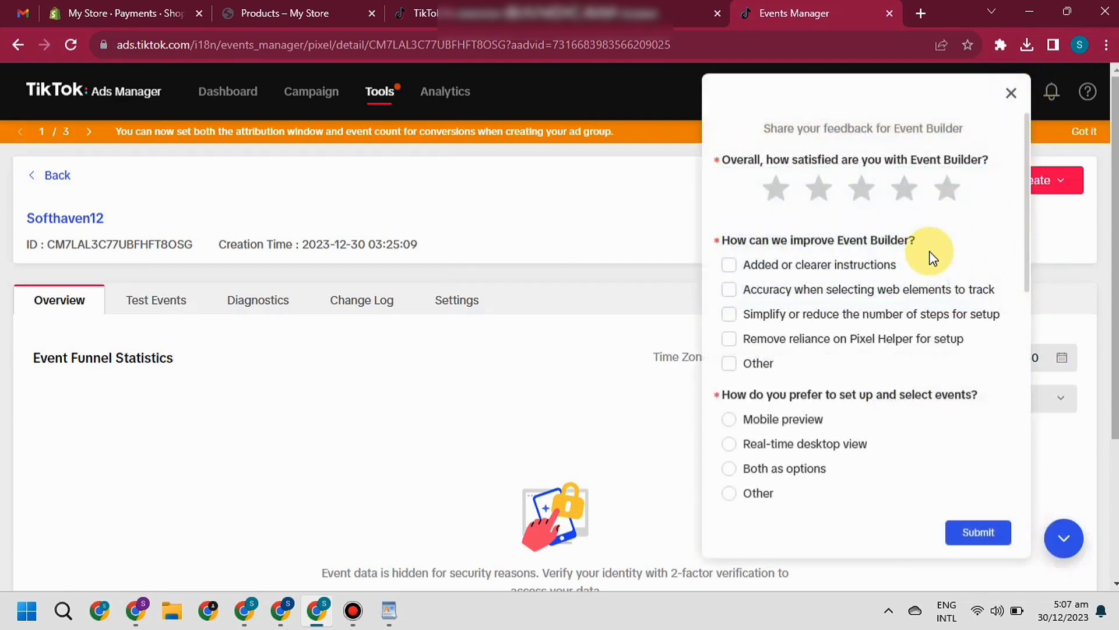
{"action": "left_click", "coordinate": [1011, 93]}
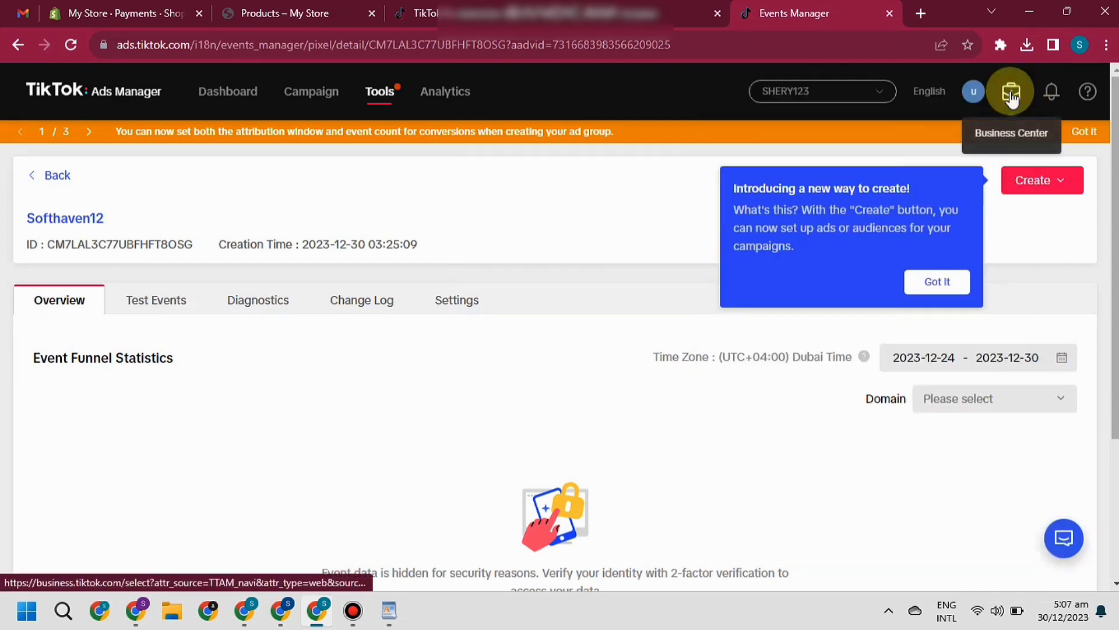
{"action": "left_click", "coordinate": [937, 281]}
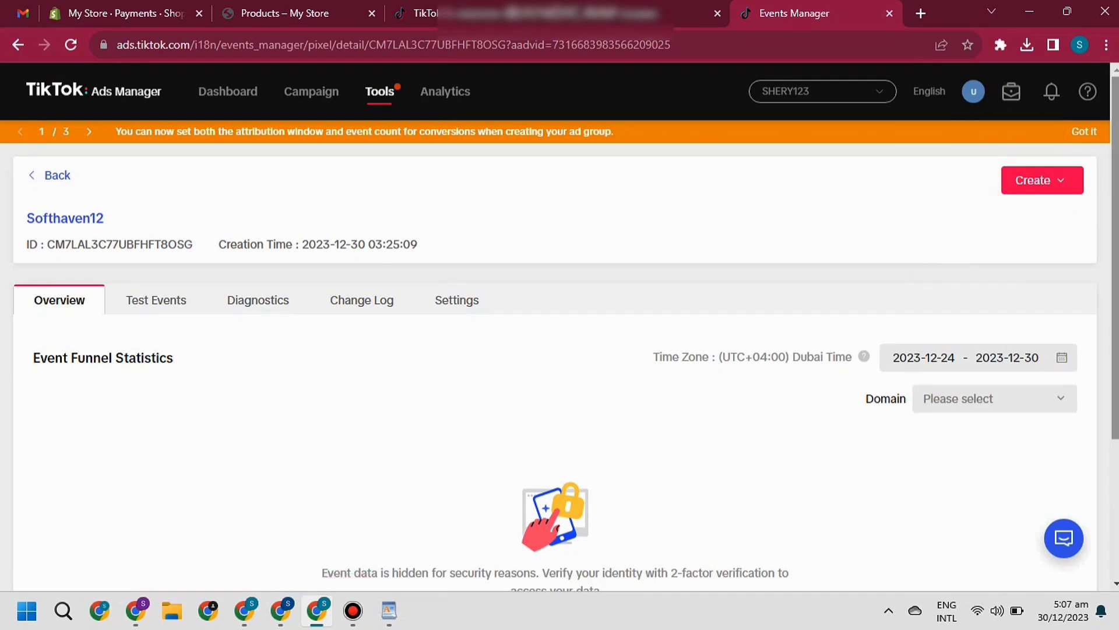
Start identity verification for the pixel's hidden event data and choose email as the verification method
{"action": "scroll", "coordinate": [939, 284], "scroll_direction": "down", "scroll_amount": 3}
{"action": "scroll", "coordinate": [404, 428], "scroll_direction": "down", "scroll_amount": 3}
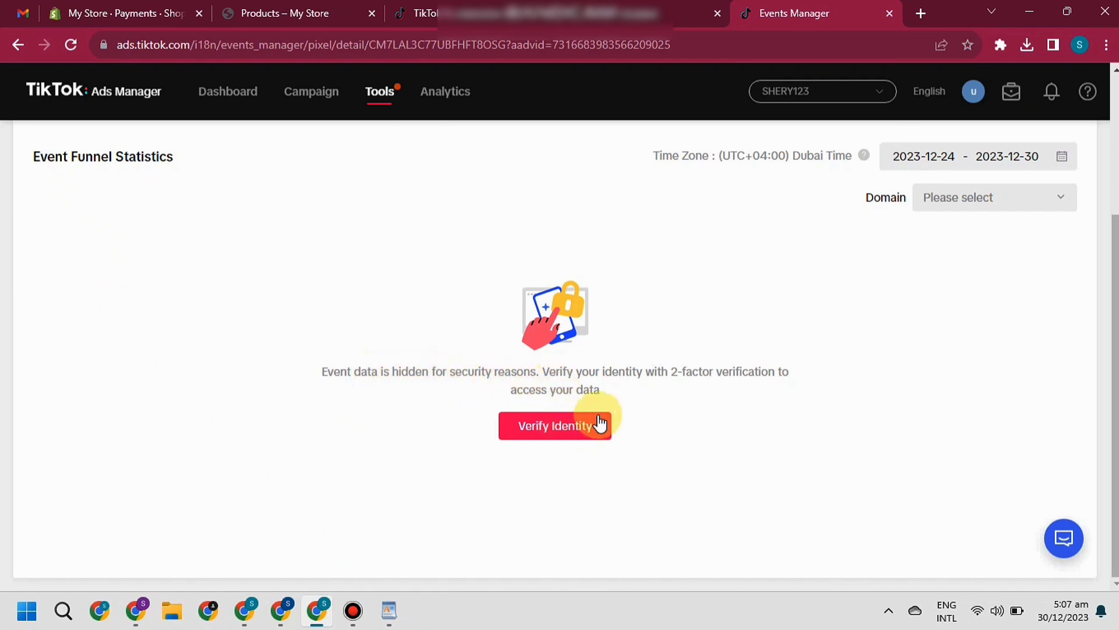
{"action": "left_click", "coordinate": [599, 424]}
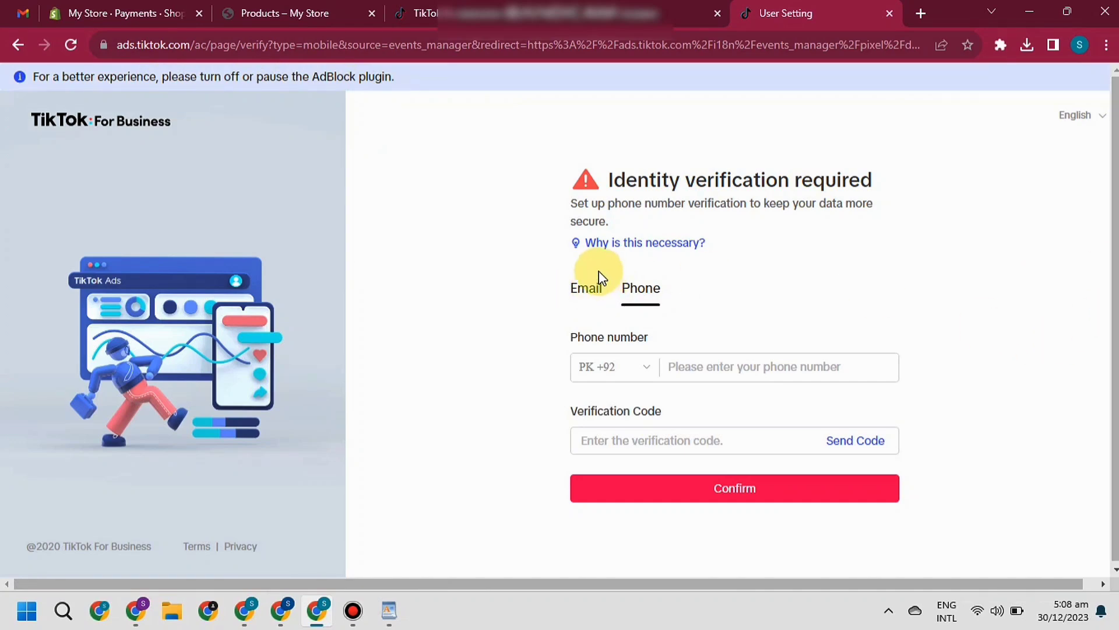
{"action": "left_click", "coordinate": [583, 290]}
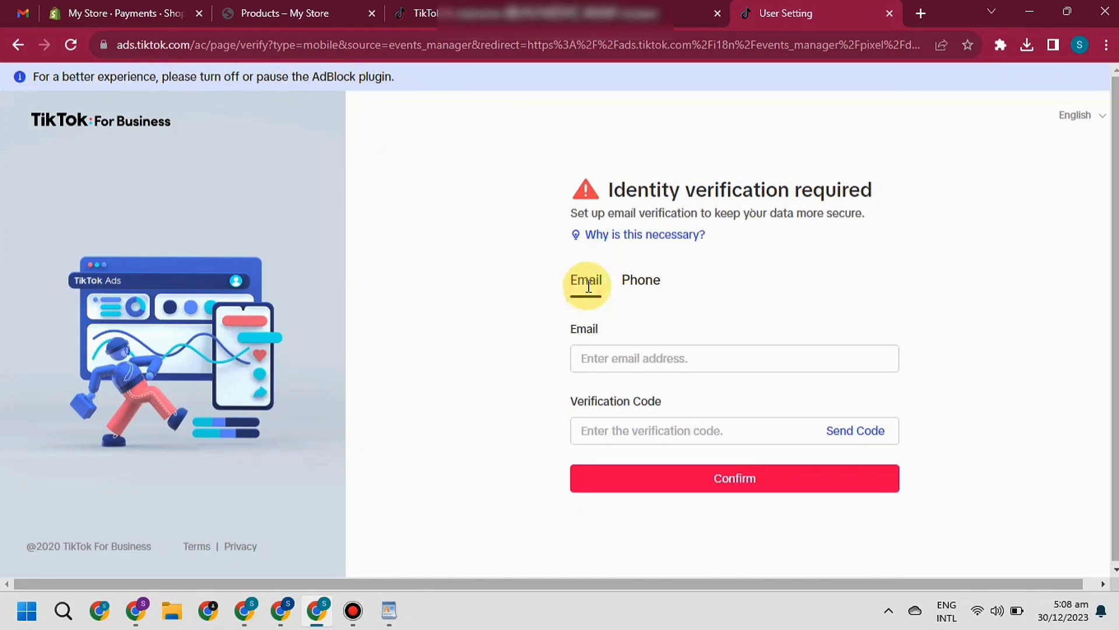
{"action": "left_click", "coordinate": [636, 357]}
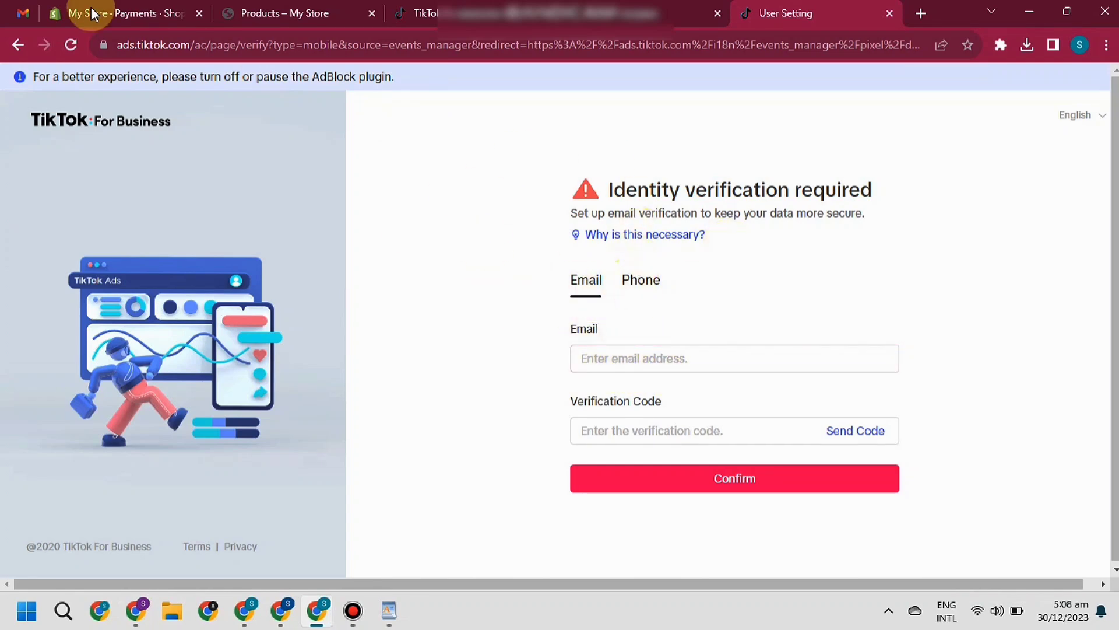
Copy the account's email address from Gmail into the verification form and request a verification code
{"action": "left_click", "coordinate": [16, 9]}
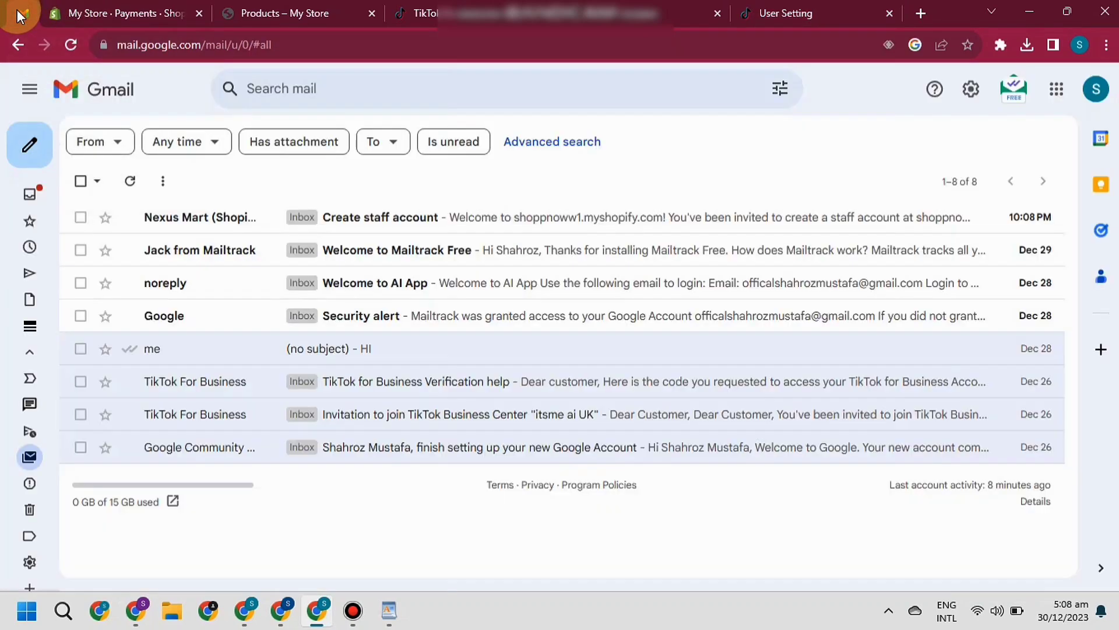
{"action": "left_click", "coordinate": [1097, 89]}
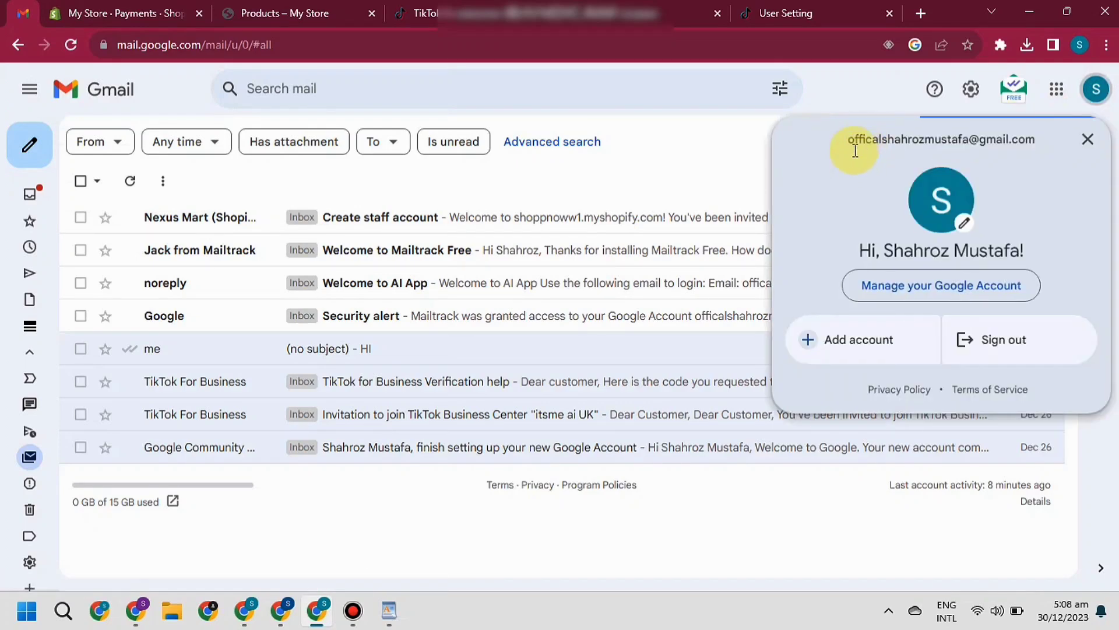
{"action": "left_click_drag", "start_coordinate": [847, 139], "coordinate": [1039, 145]}
{"action": "key", "text": "ctrl+c"}
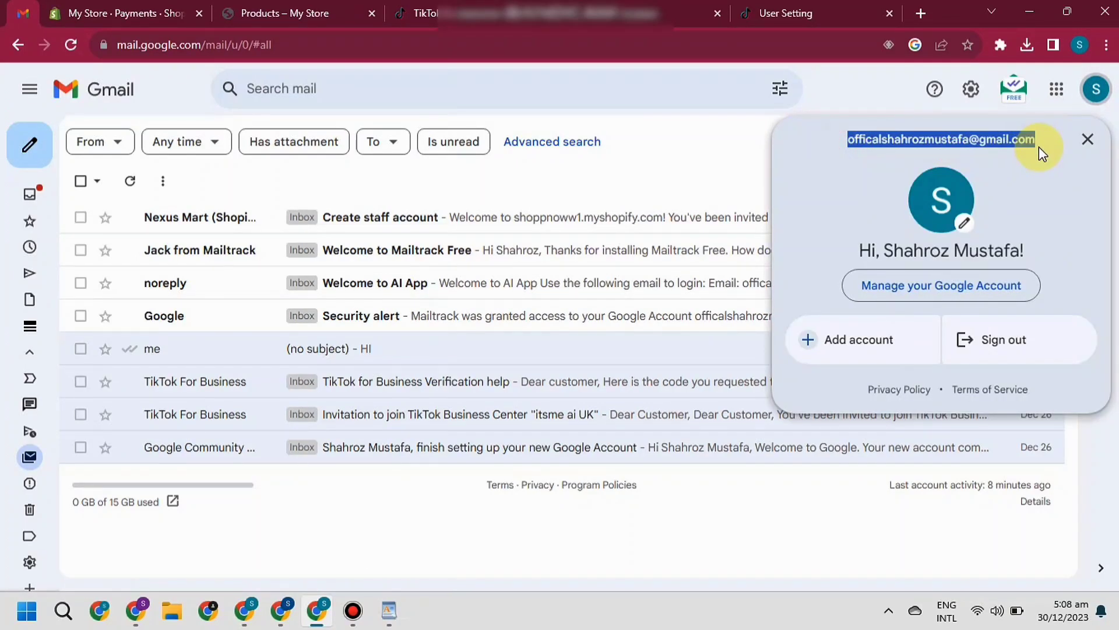
{"action": "left_click", "coordinate": [816, 12]}
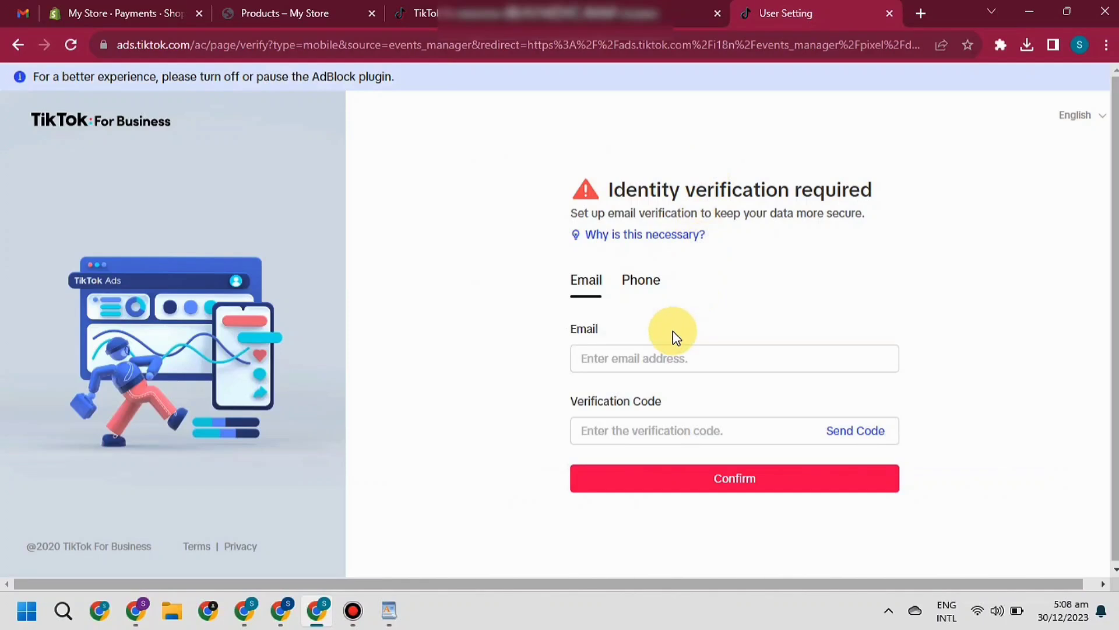
{"action": "left_click", "coordinate": [655, 354]}
{"action": "key", "text": "ctrl+v"}
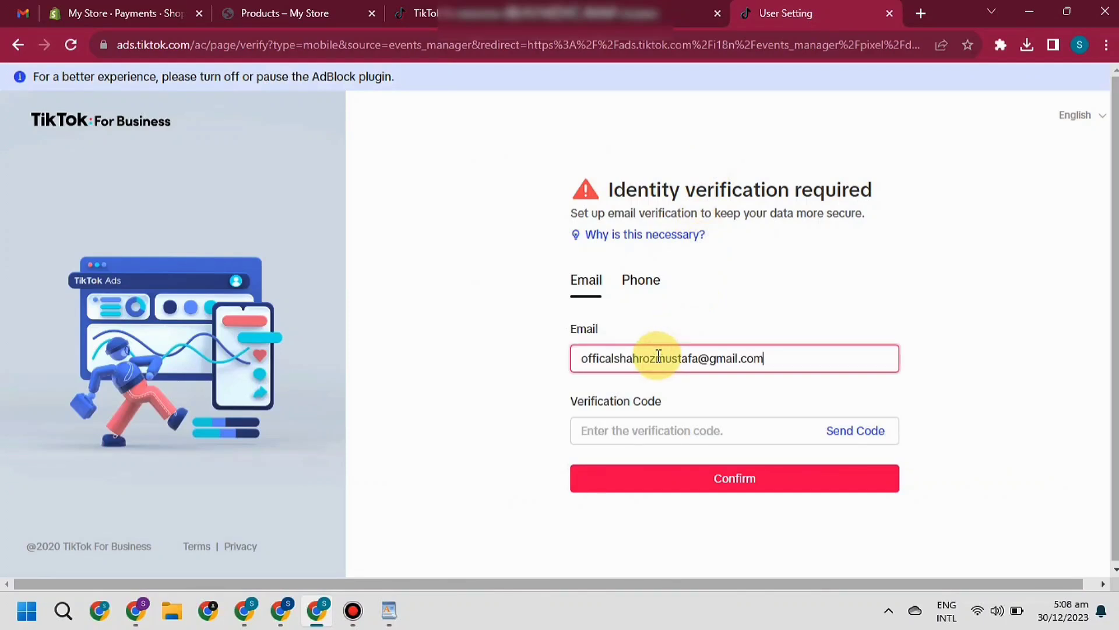
{"action": "left_click", "coordinate": [853, 434]}
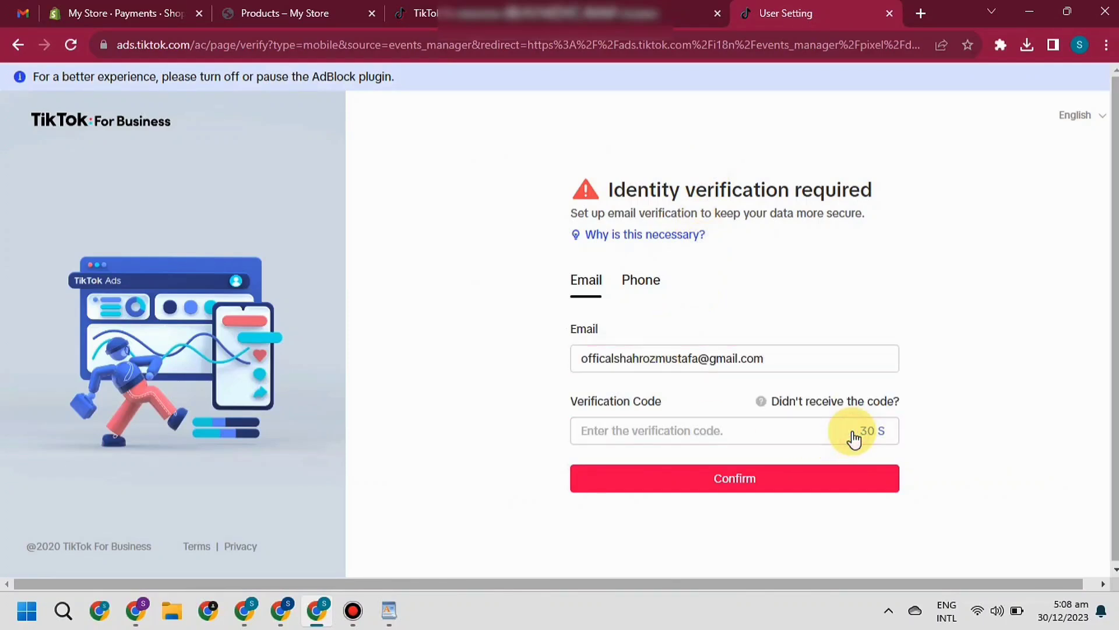
Open the newest TikTok for Business verification email in Gmail
{"action": "left_click", "coordinate": [678, 434]}
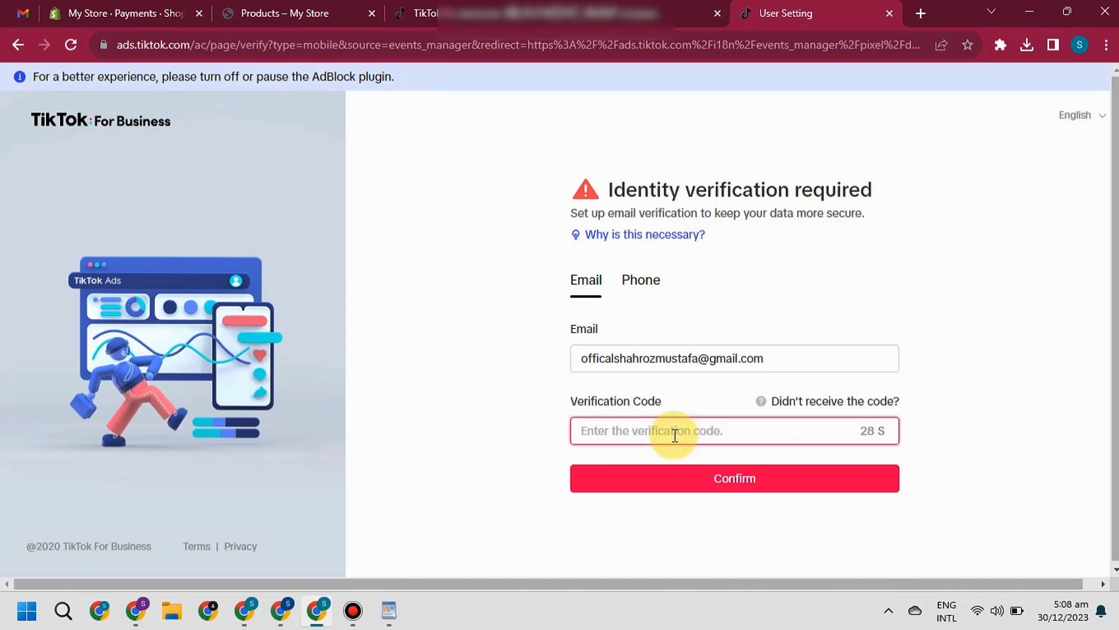
{"action": "left_click", "coordinate": [22, 13]}
{"action": "left_click", "coordinate": [360, 222]}
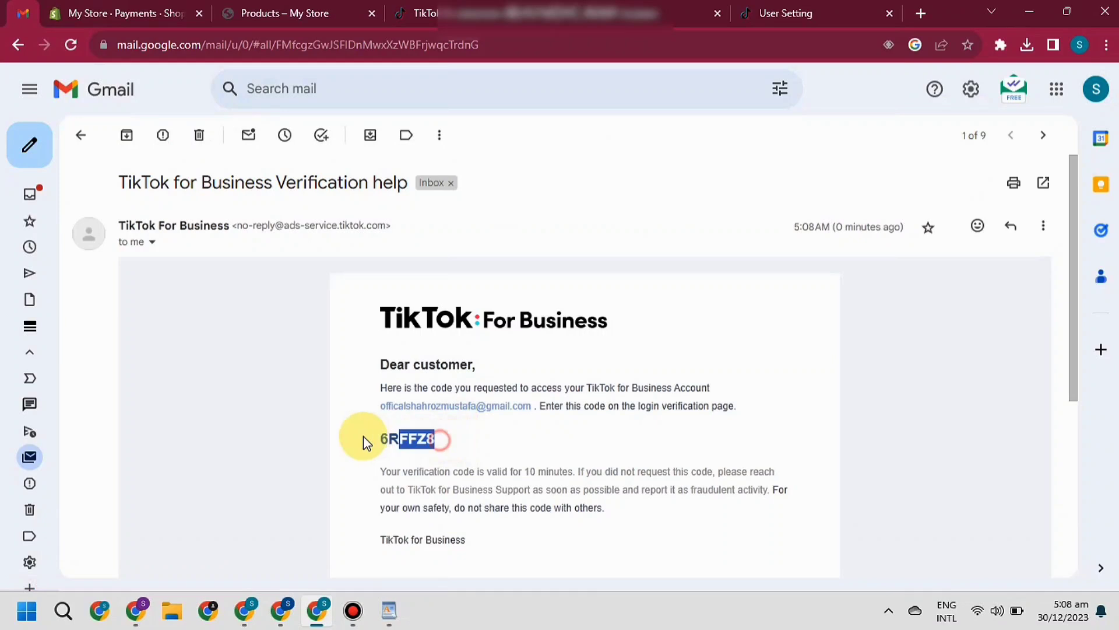
{"action": "left_click", "coordinate": [816, 8]}
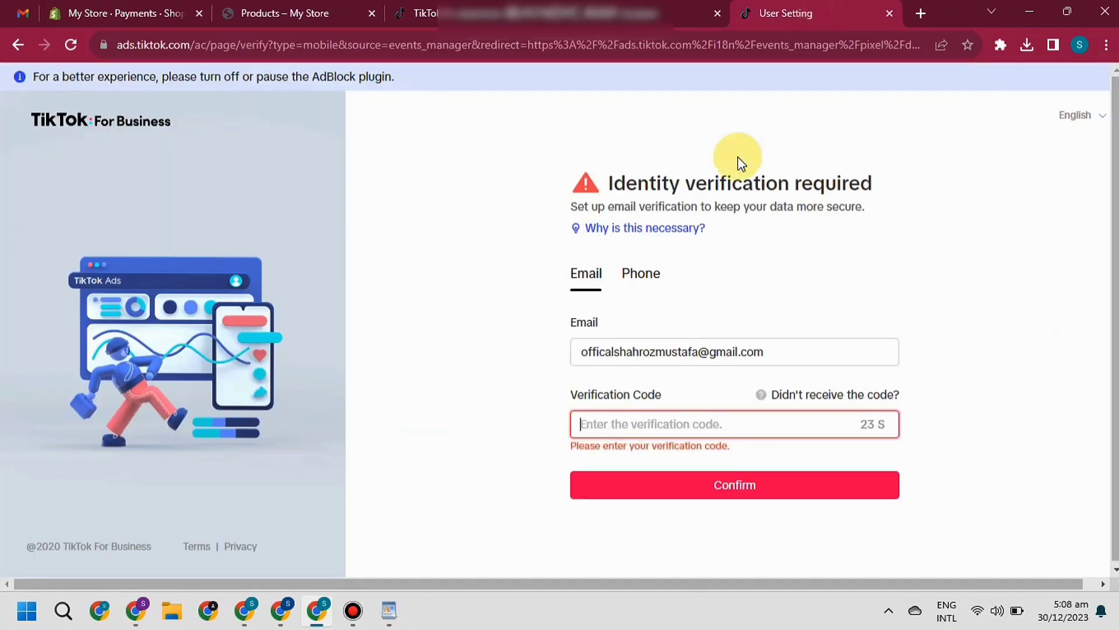
{"action": "key", "text": "ctrl+v"}
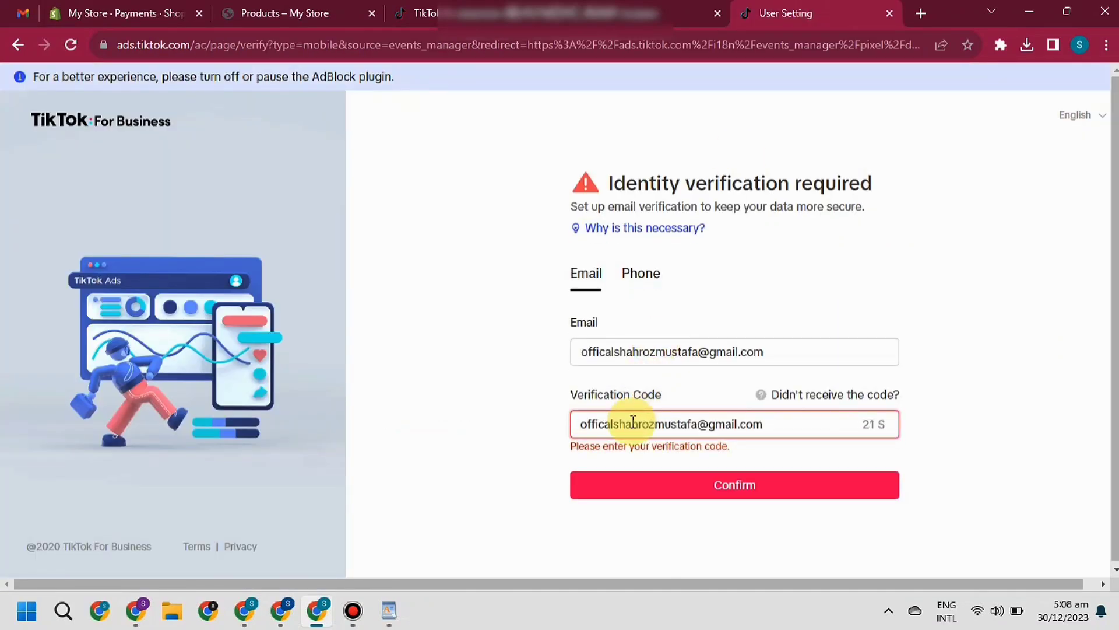
{"action": "left_click_drag", "start_coordinate": [781, 443], "coordinate": [560, 429]}
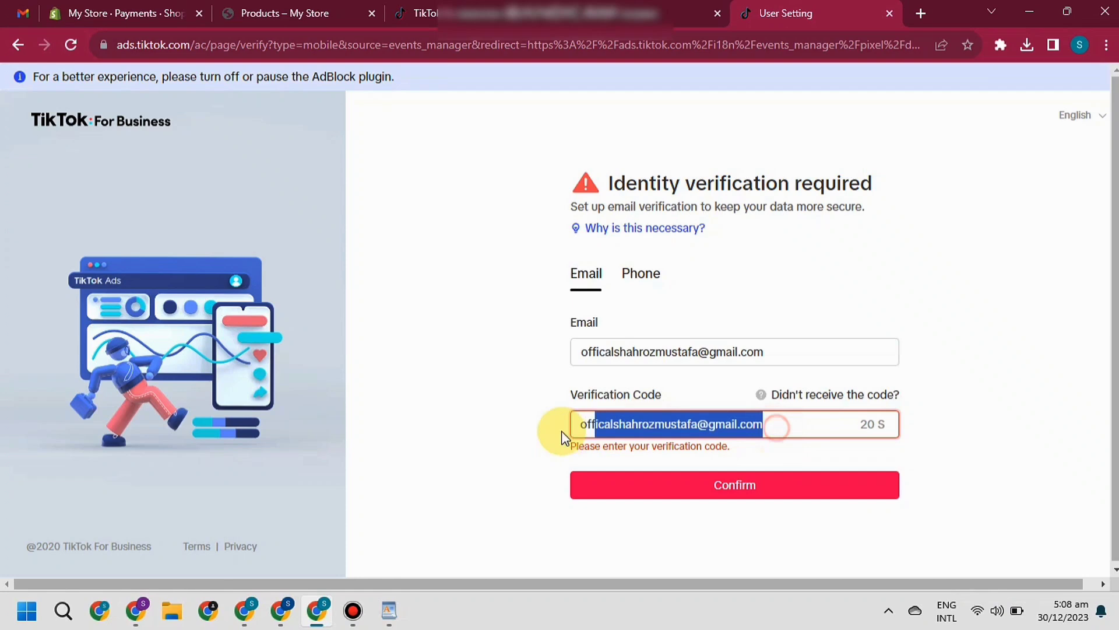
Copy the emailed verification code from Gmail into the Verification Code field and confirm the email setup
{"action": "left_click", "coordinate": [22, 11]}
{"action": "left_click_drag", "start_coordinate": [435, 439], "coordinate": [373, 456]}
{"action": "key", "text": "ctrl+c"}
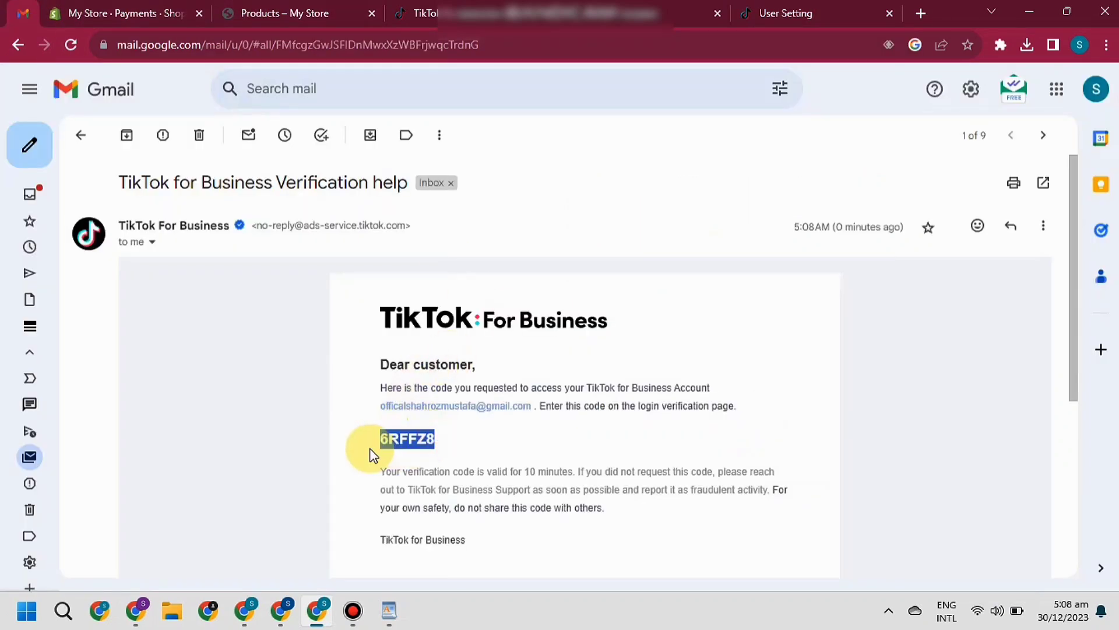
{"action": "left_click", "coordinate": [810, 13]}
{"action": "key", "text": "ctrl+v"}
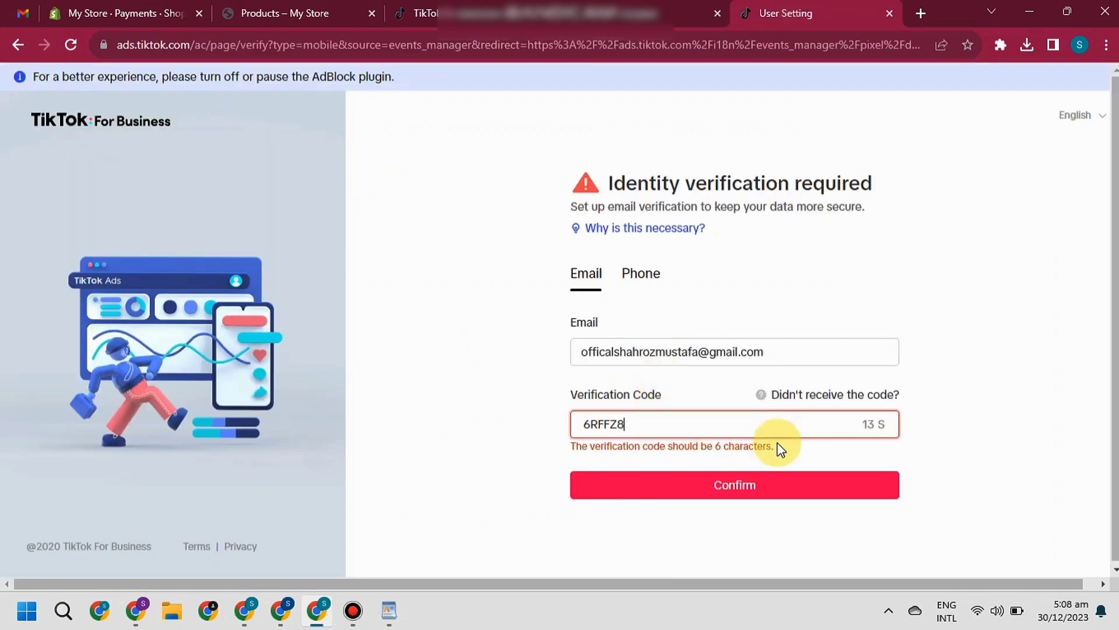
{"action": "left_click", "coordinate": [474, 392]}
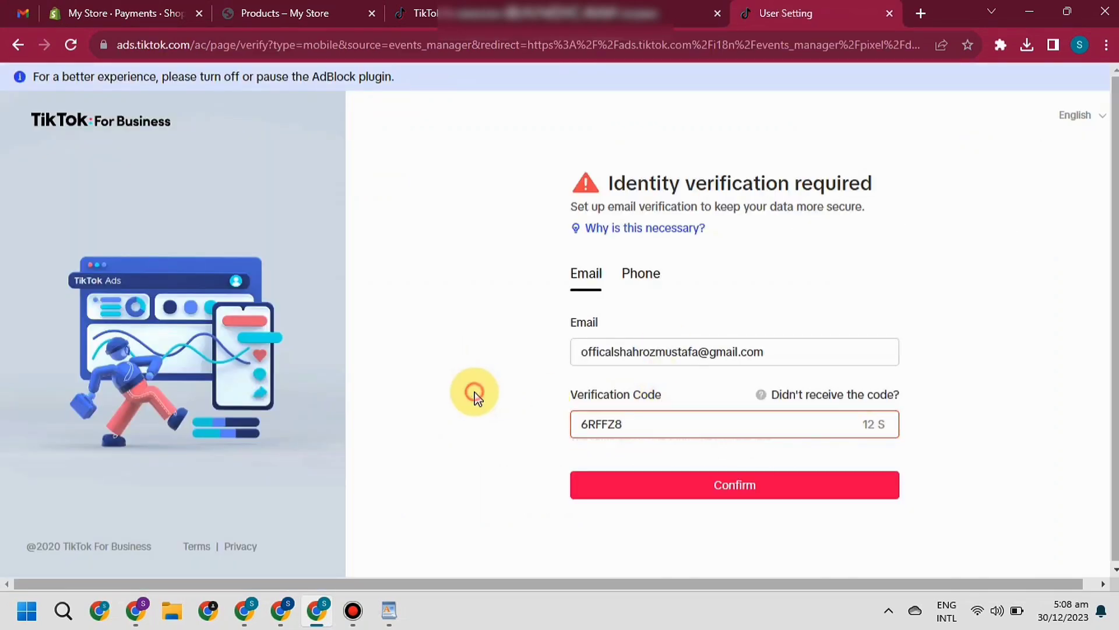
{"action": "left_click", "coordinate": [757, 486]}
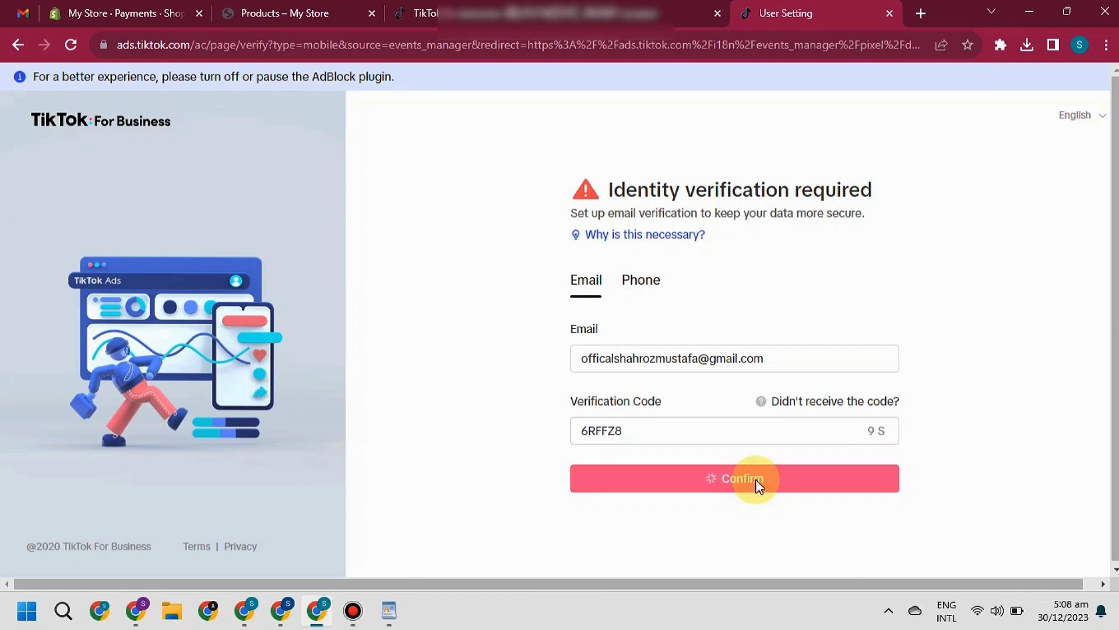
Request another verification code for accessing the data and open the latest TikTok for Business email in Gmail
{"action": "left_click", "coordinate": [663, 379]}
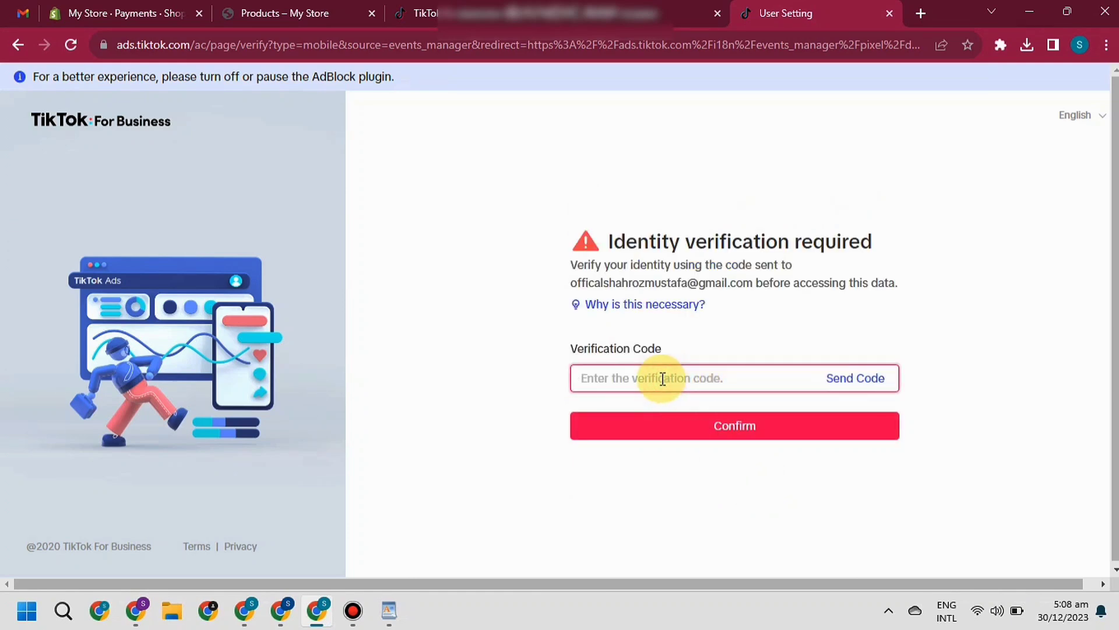
{"action": "left_click", "coordinate": [848, 380]}
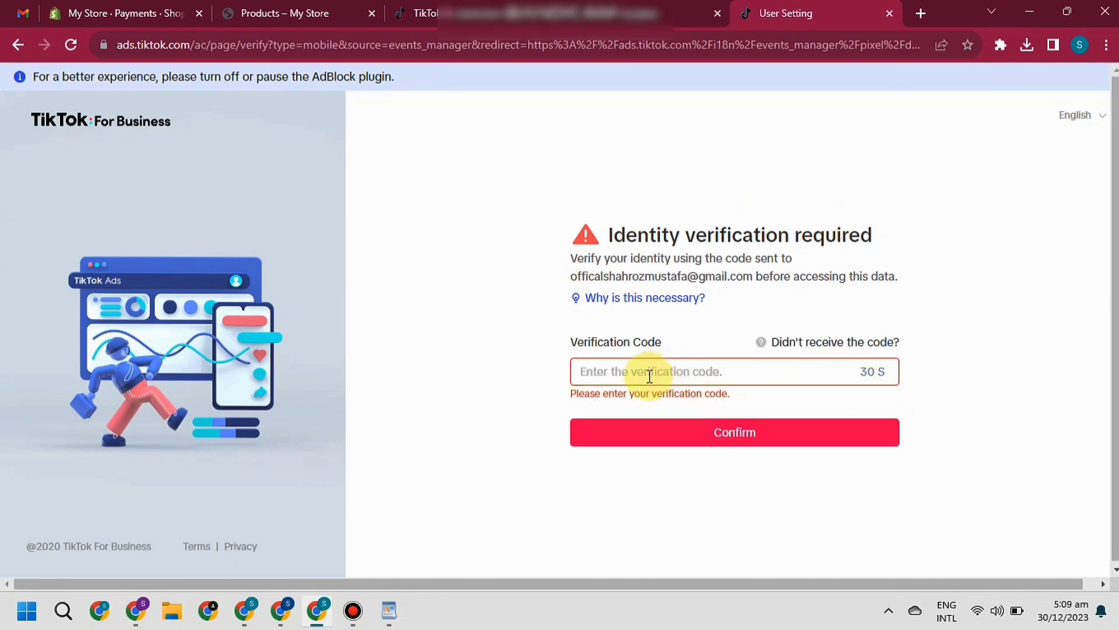
{"action": "left_click", "coordinate": [21, 14]}
{"action": "left_click", "coordinate": [81, 136]}
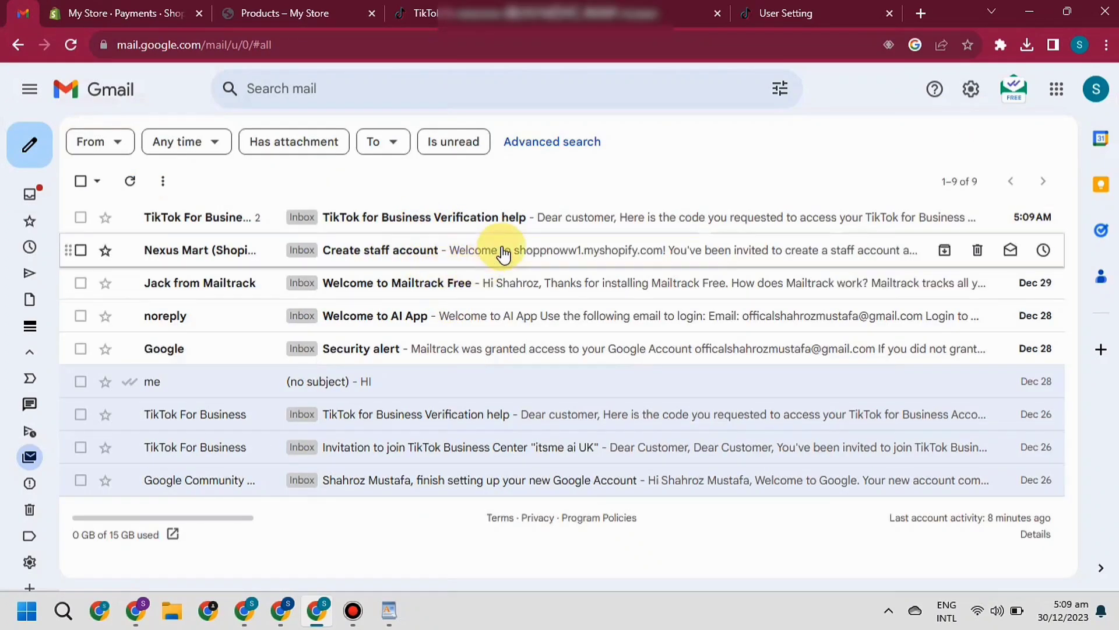
{"action": "left_click", "coordinate": [395, 218]}
Copy the latest verification code into the identity verification form and confirm it to unlock the event data
{"action": "left_click_drag", "start_coordinate": [446, 505], "coordinate": [373, 505]}
{"action": "key", "text": "ctrl+c"}
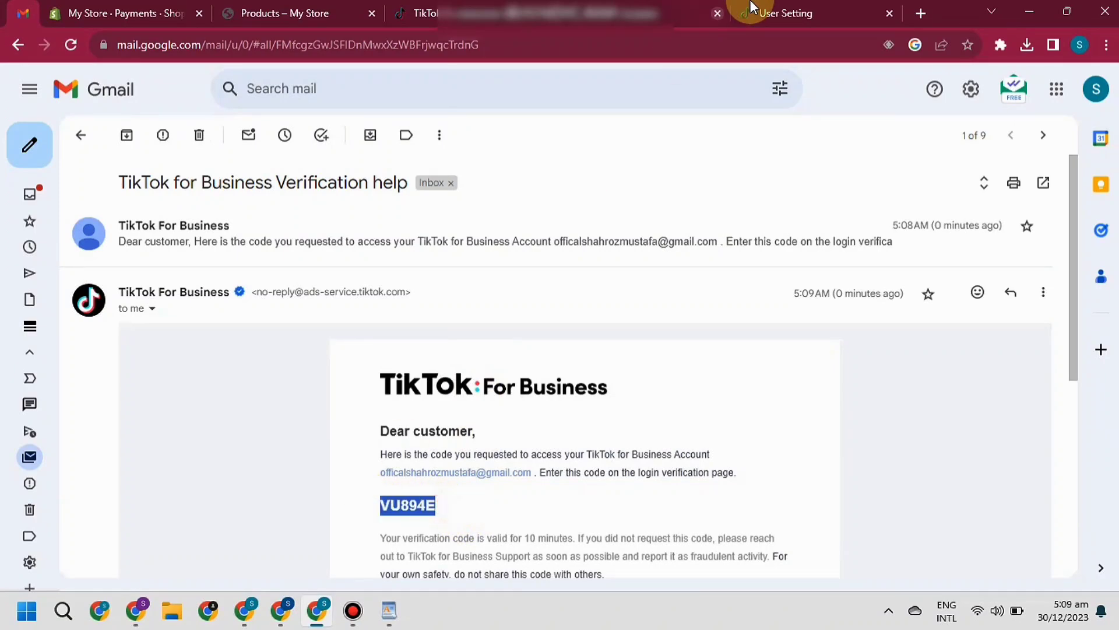
{"action": "left_click", "coordinate": [752, 12]}
{"action": "key", "text": "ctrl+v"}
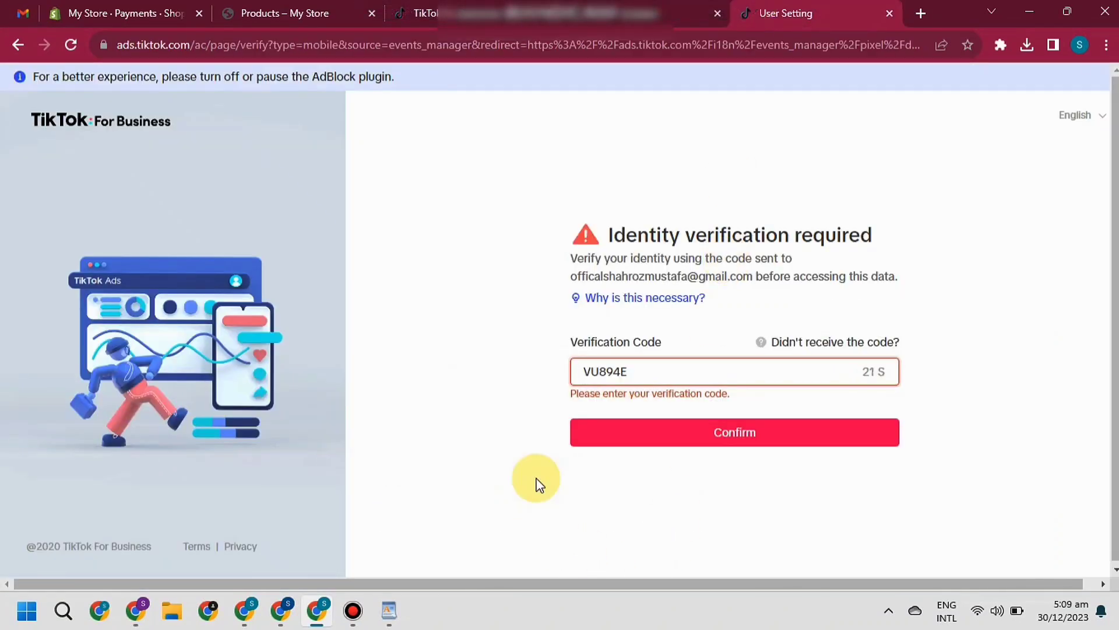
{"action": "left_click", "coordinate": [537, 453]}
{"action": "left_click", "coordinate": [670, 429]}
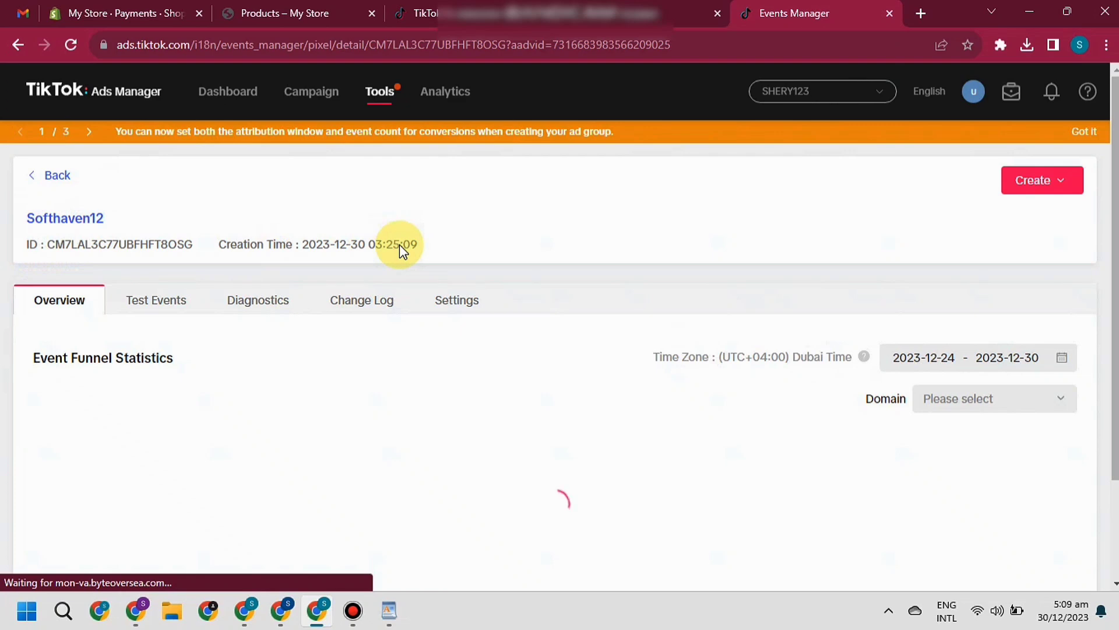
Review the event statuses listed in the pixel's overview
{"action": "left_click_drag", "start_coordinate": [1115, 140], "coordinate": [1115, 237]}
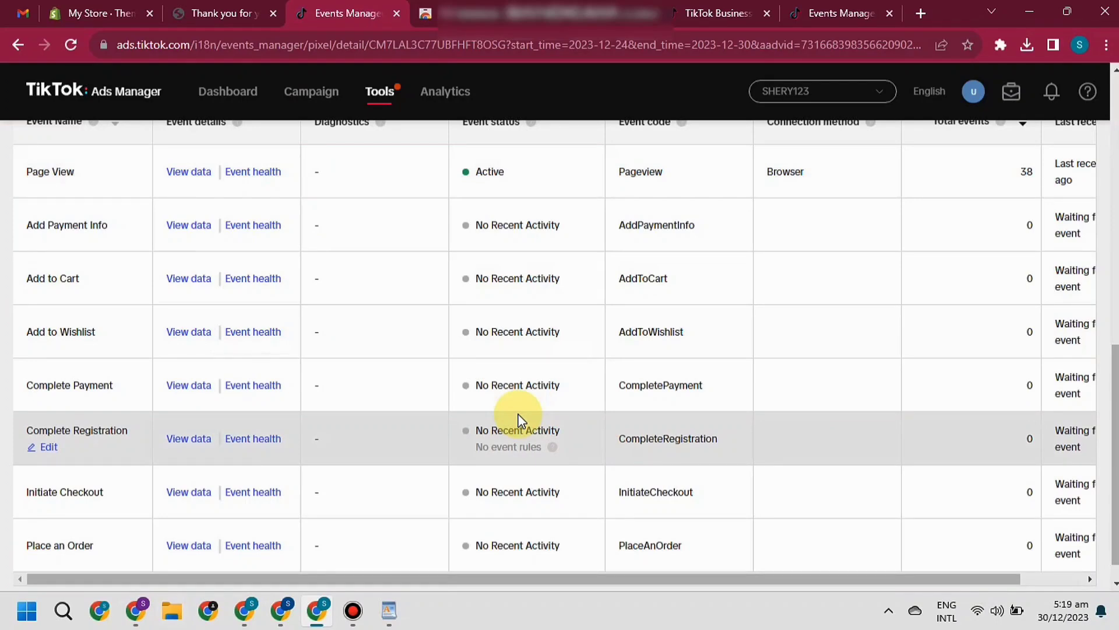
Start creating a new ad campaign in Custom mode and dismiss the browser's notification request
{"action": "scroll", "coordinate": [879, 300], "scroll_direction": "up", "scroll_amount": 7}
{"action": "scroll", "coordinate": [985, 94], "scroll_direction": "up", "scroll_amount": 3}
{"action": "right_click", "coordinate": [320, 95]}
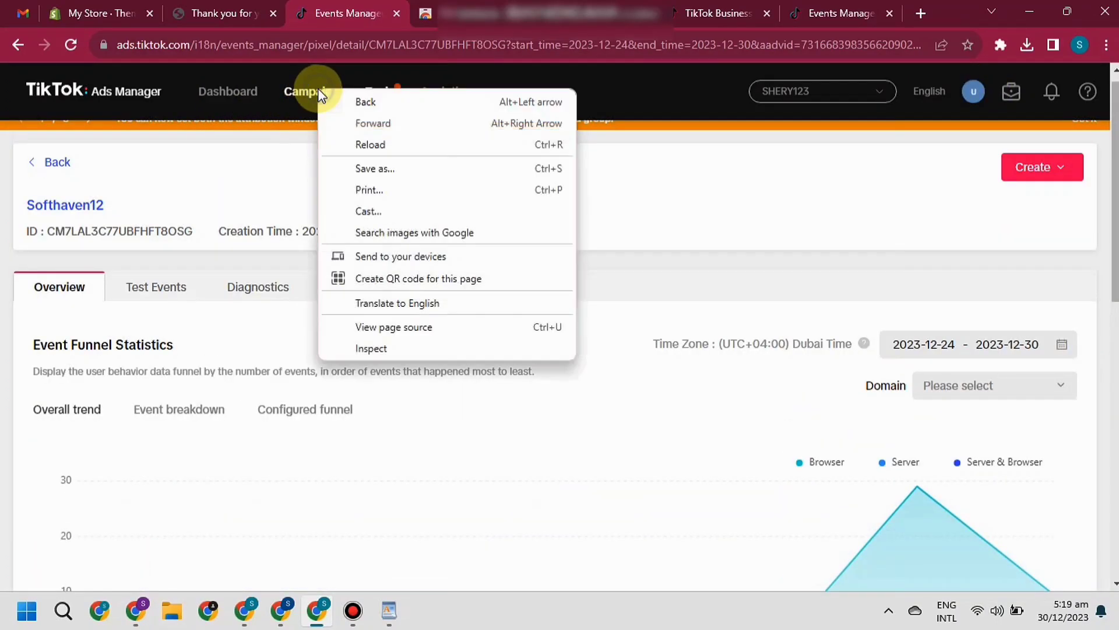
{"action": "left_click", "coordinate": [290, 99]}
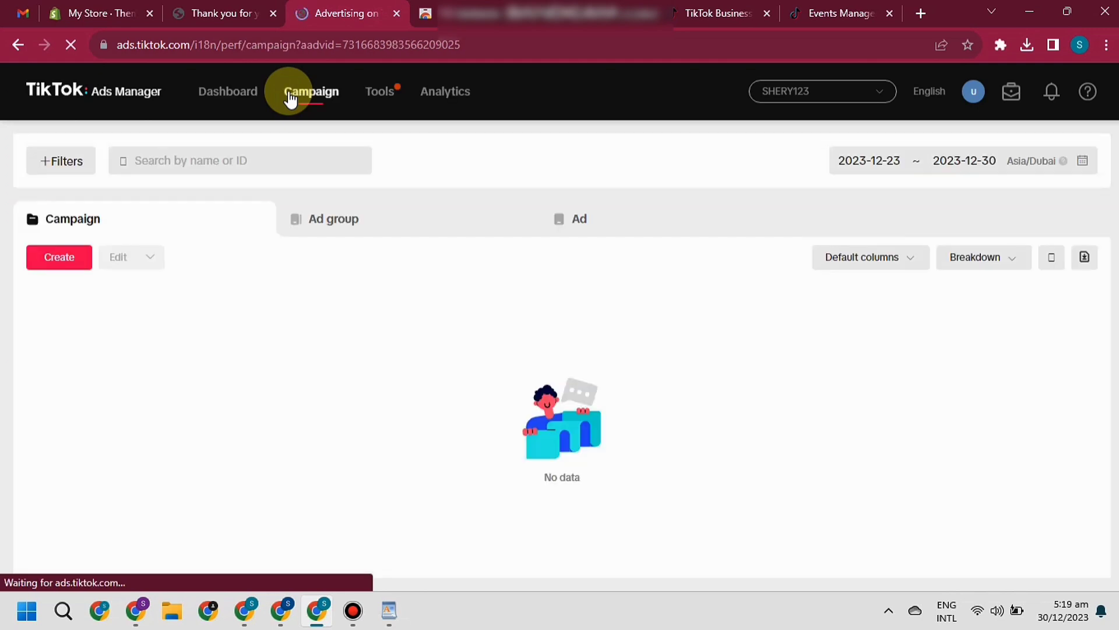
{"action": "left_click", "coordinate": [59, 258]}
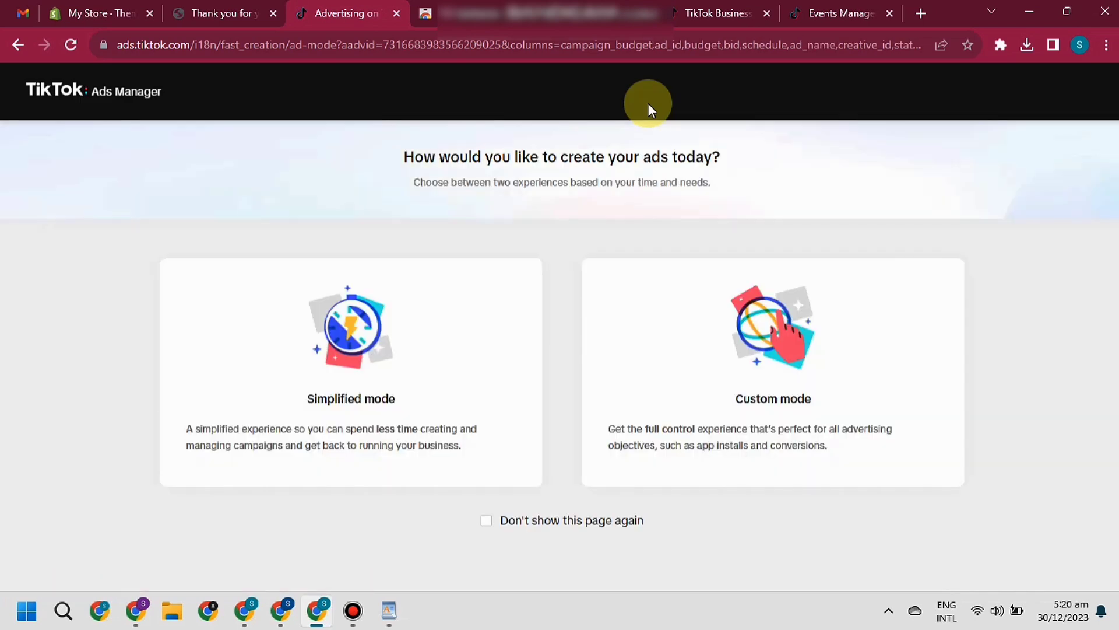
{"action": "left_click", "coordinate": [809, 319]}
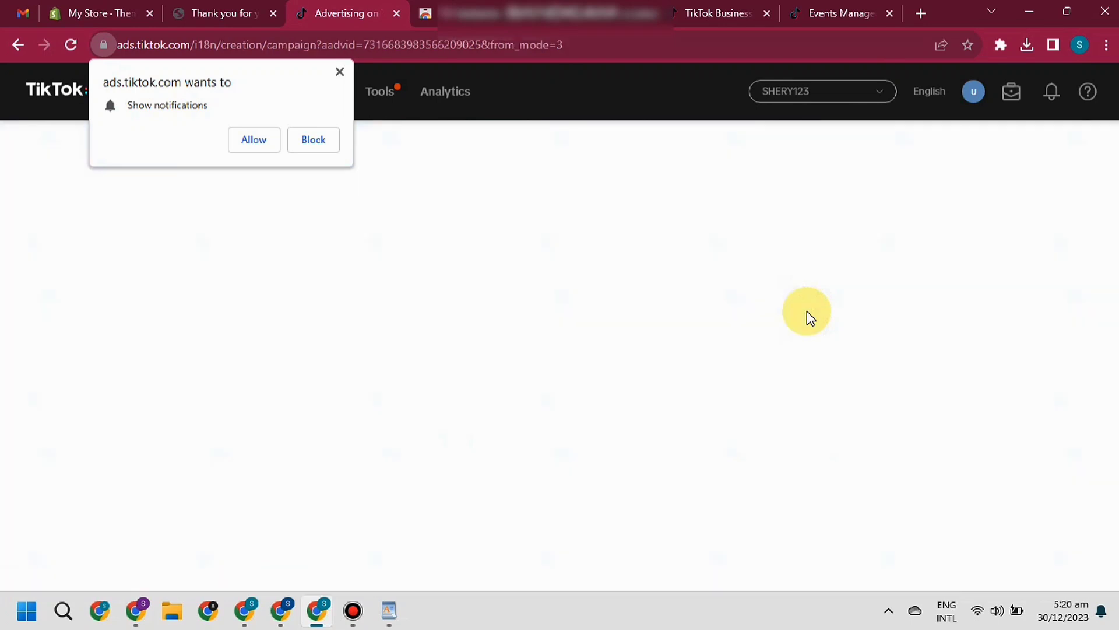
{"action": "left_click", "coordinate": [340, 72]}
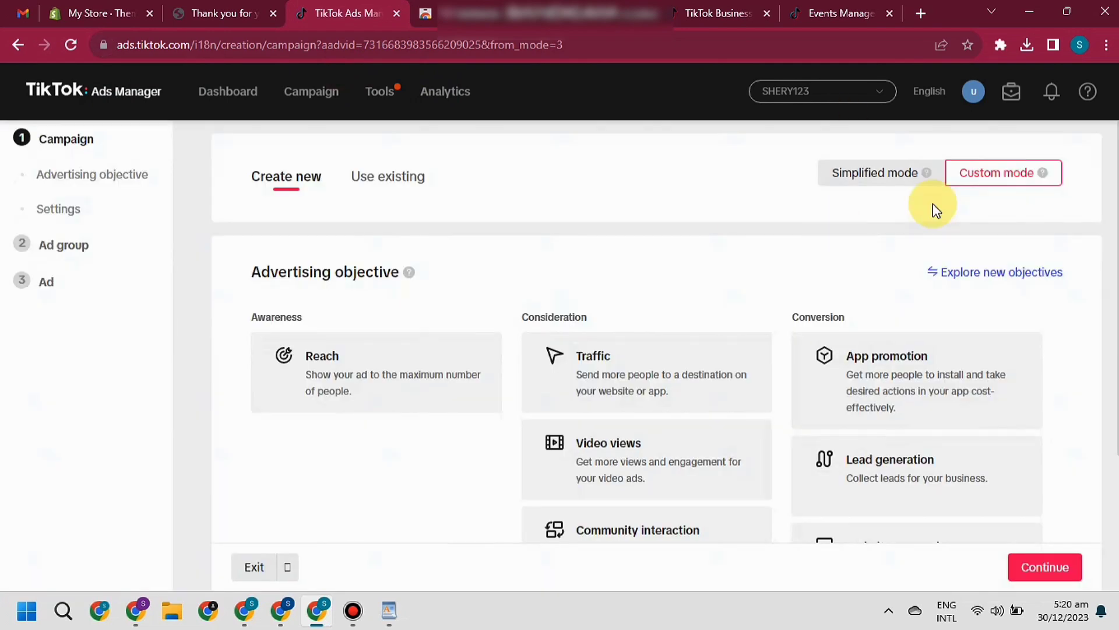
Choose Website conversions as the campaign's advertising objective and continue to the ad group settings
{"action": "scroll", "coordinate": [834, 222], "scroll_direction": "down", "scroll_amount": 2}
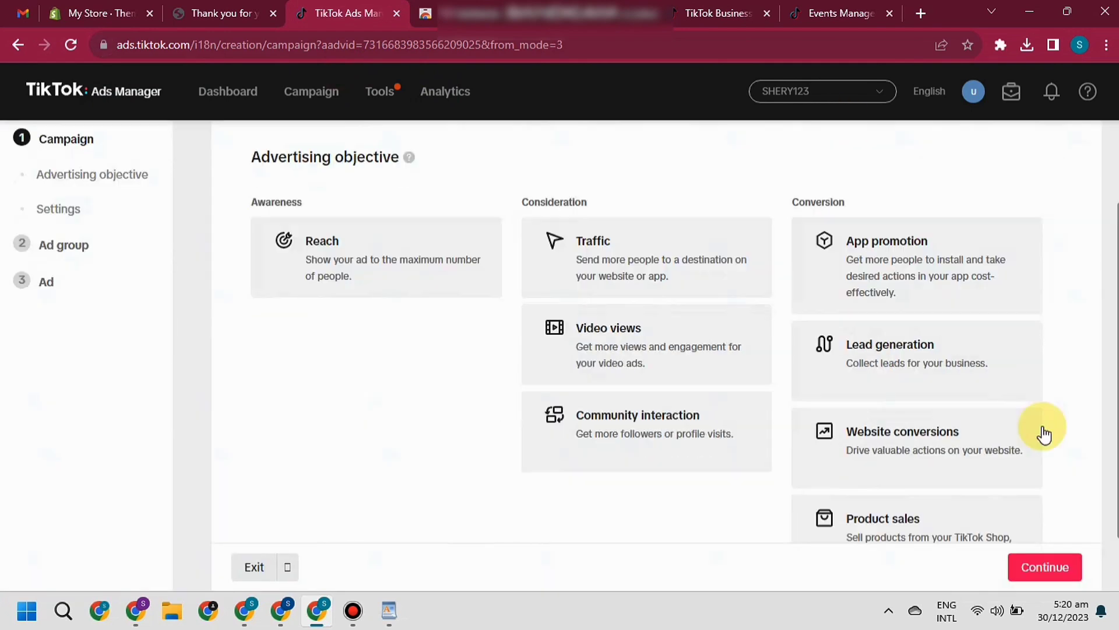
{"action": "left_click", "coordinate": [915, 440]}
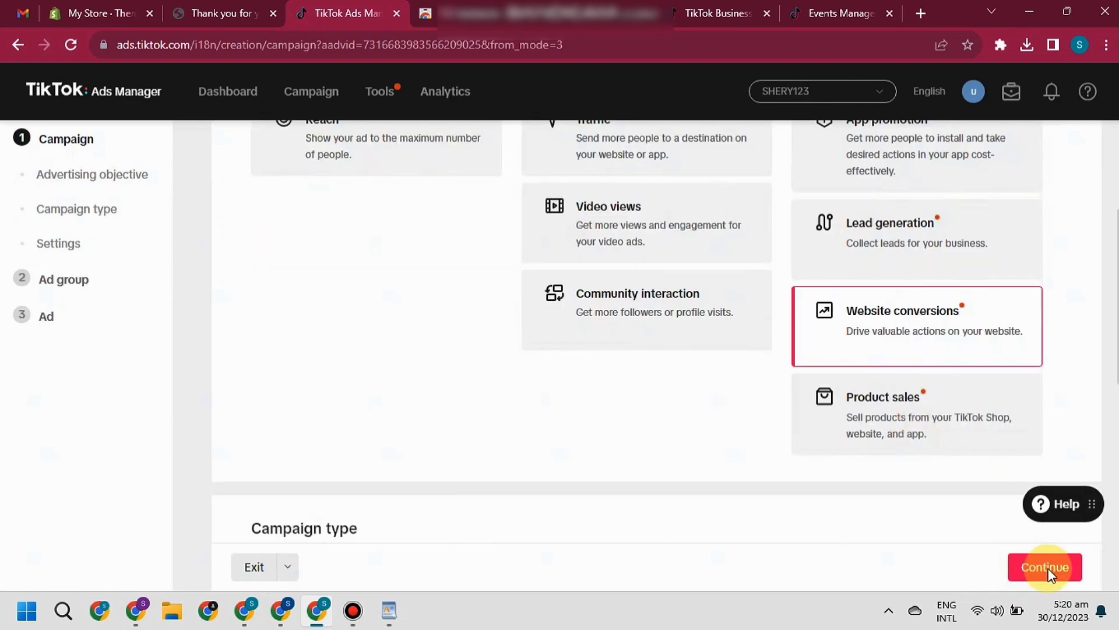
{"action": "left_click", "coordinate": [1046, 568]}
{"action": "left_click", "coordinate": [1048, 571]}
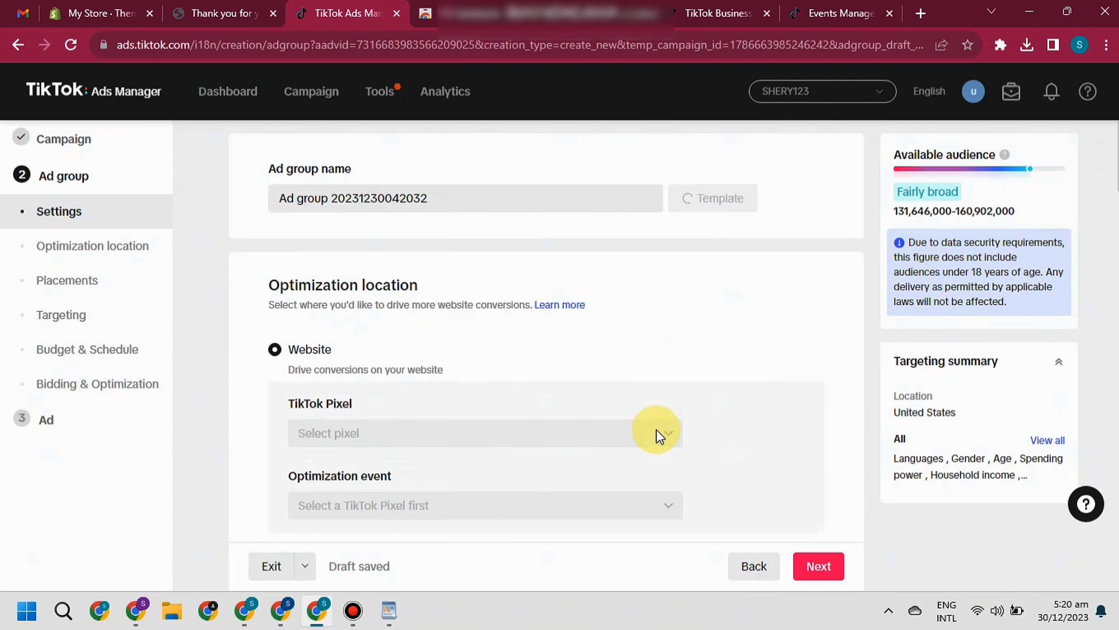
Dismiss the tip and select the Softhaven12 pixel for the ad group's Website optimization location
{"action": "scroll", "coordinate": [657, 436], "scroll_direction": "down", "scroll_amount": 3}
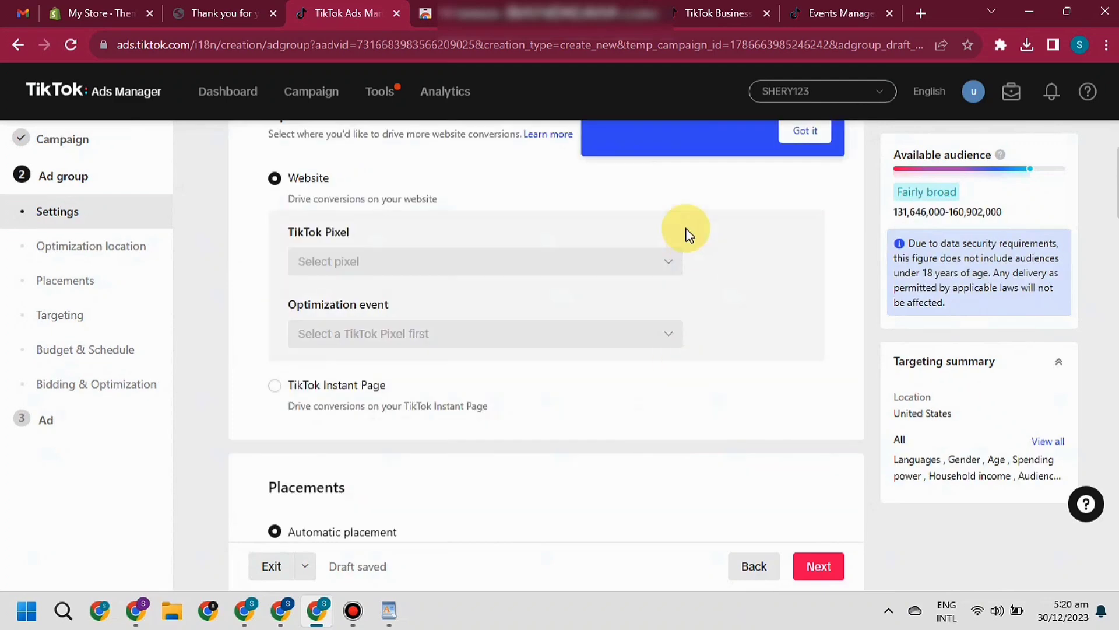
{"action": "left_click", "coordinate": [805, 137]}
{"action": "left_click", "coordinate": [629, 252]}
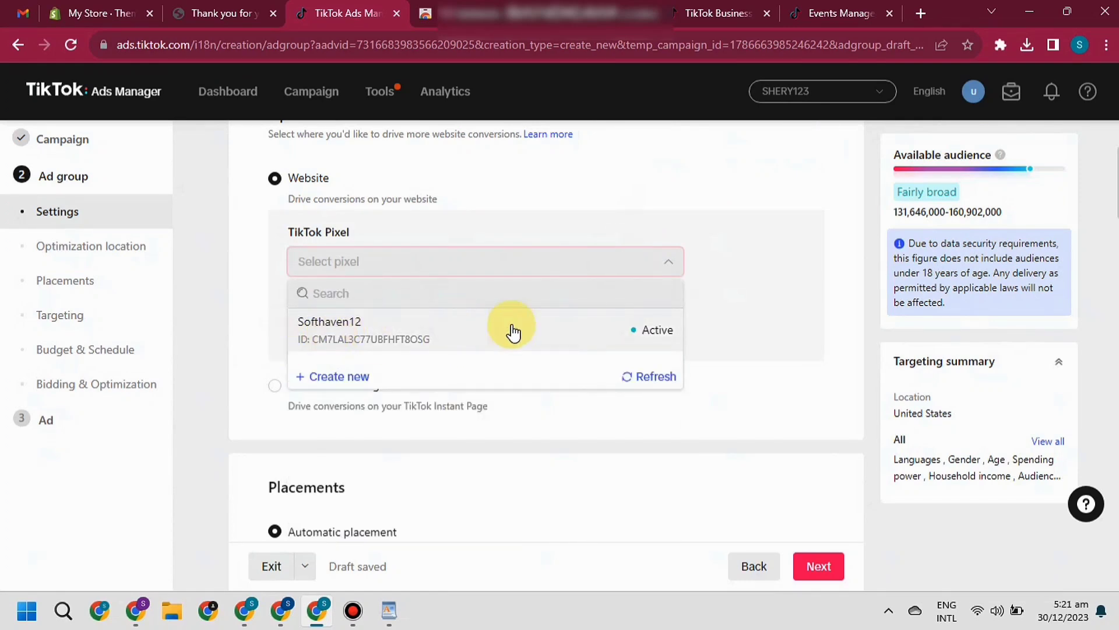
{"action": "left_click", "coordinate": [355, 325]}
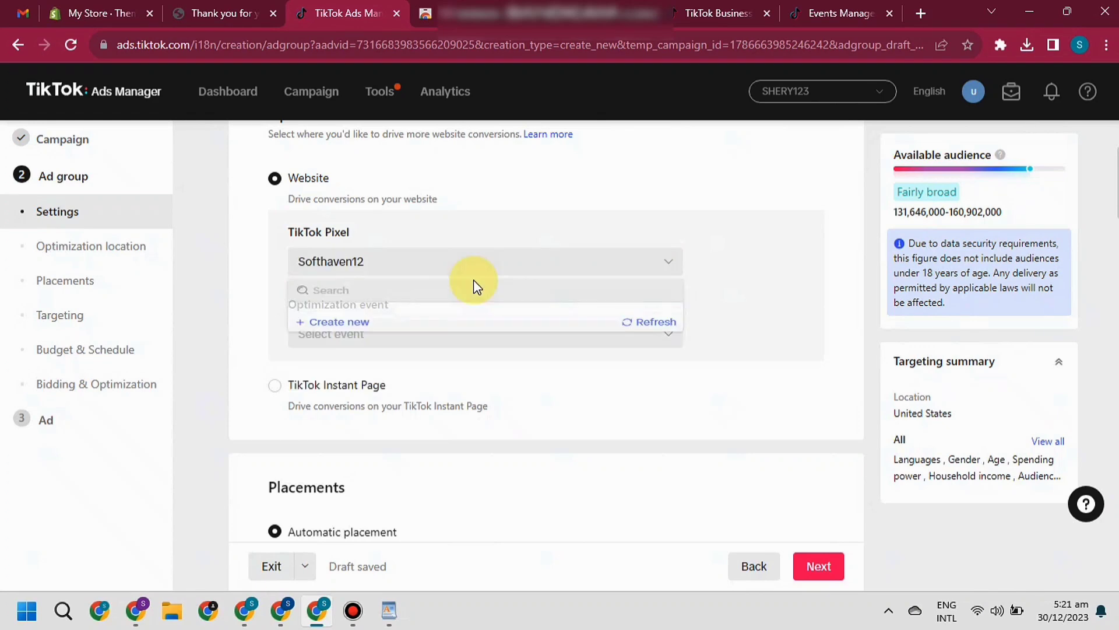
Refresh the optimization event list for the selected pixel and examine the activity status of each event
{"action": "left_click", "coordinate": [376, 338]}
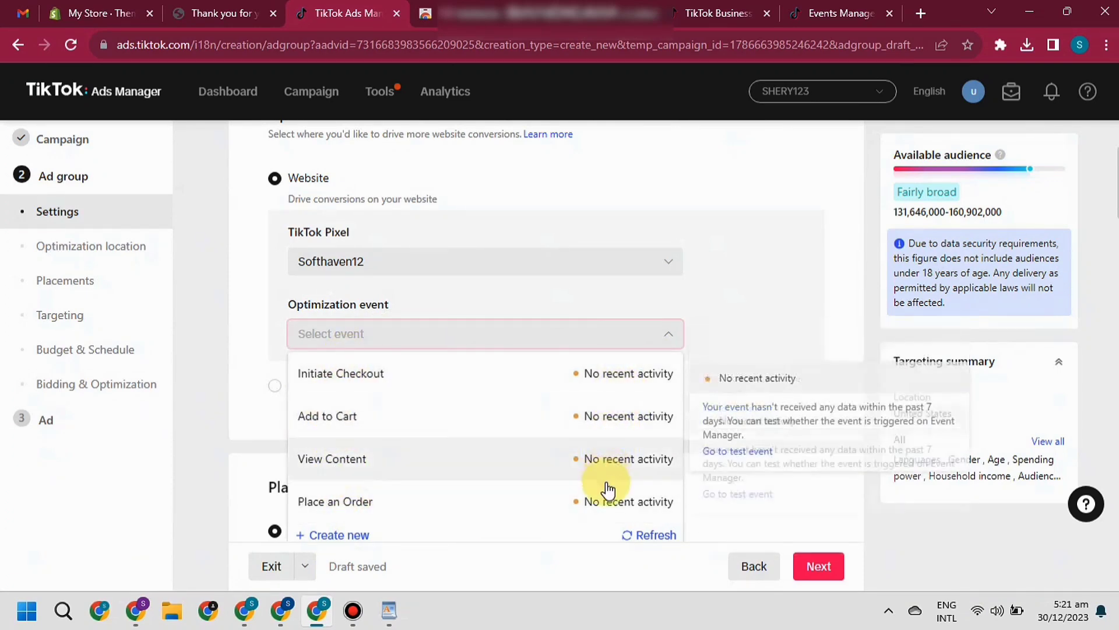
{"action": "left_click", "coordinate": [648, 535]}
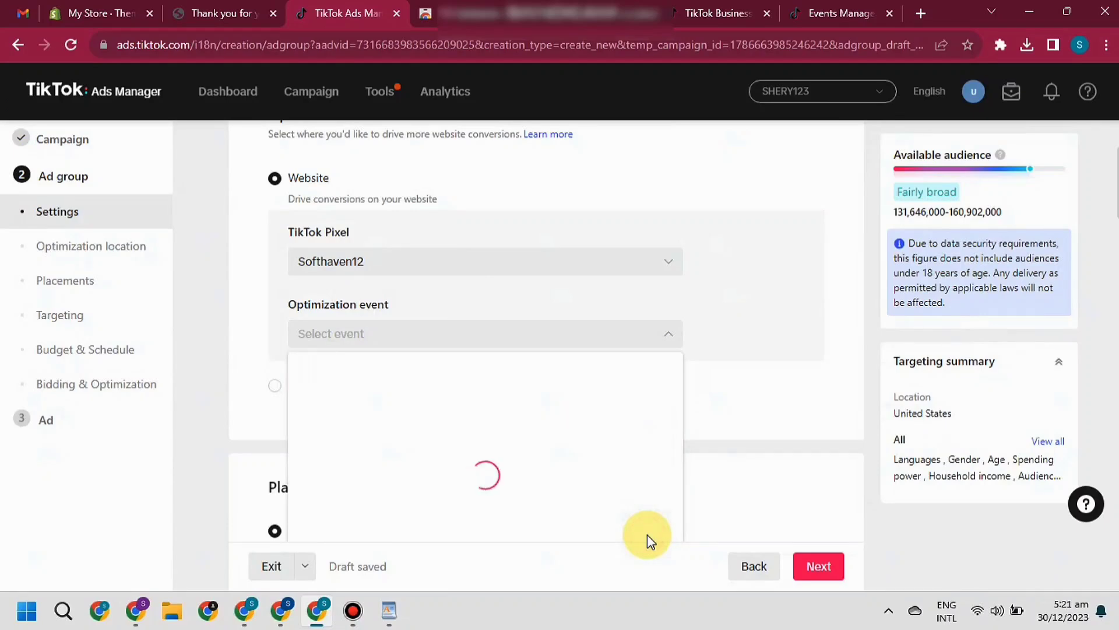
{"action": "left_click", "coordinate": [648, 536]}
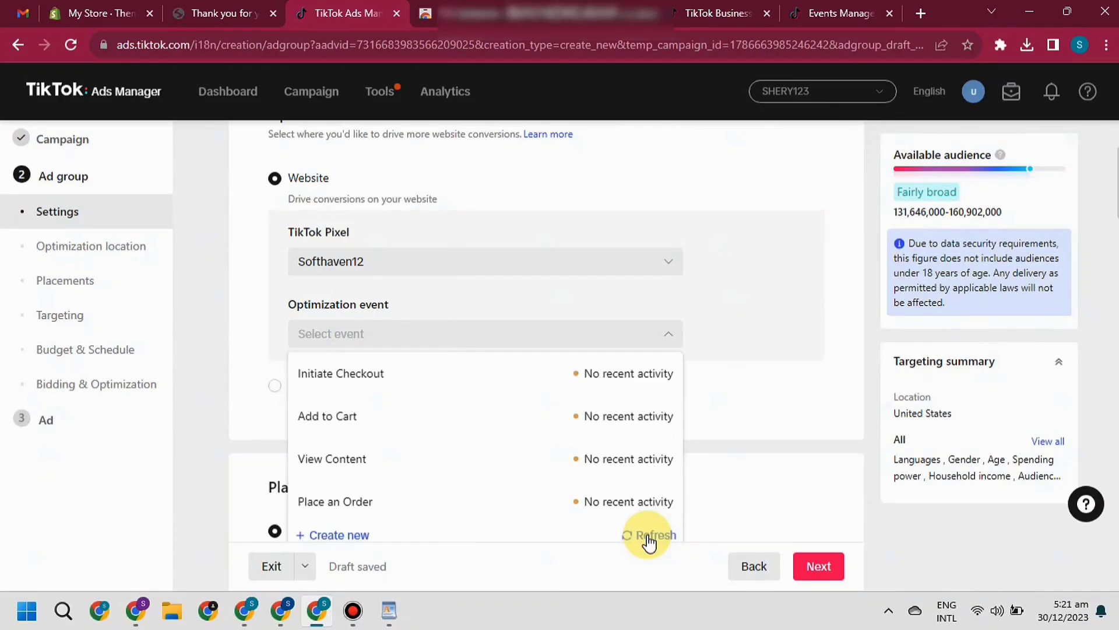
{"action": "left_click", "coordinate": [570, 268]}
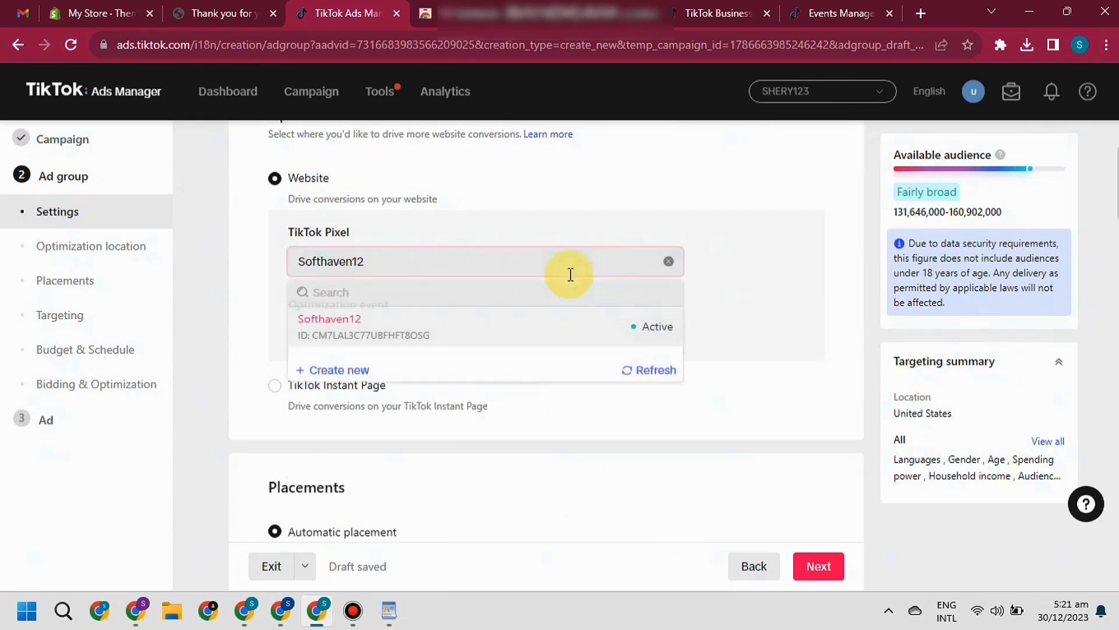
{"action": "left_click", "coordinate": [633, 337]}
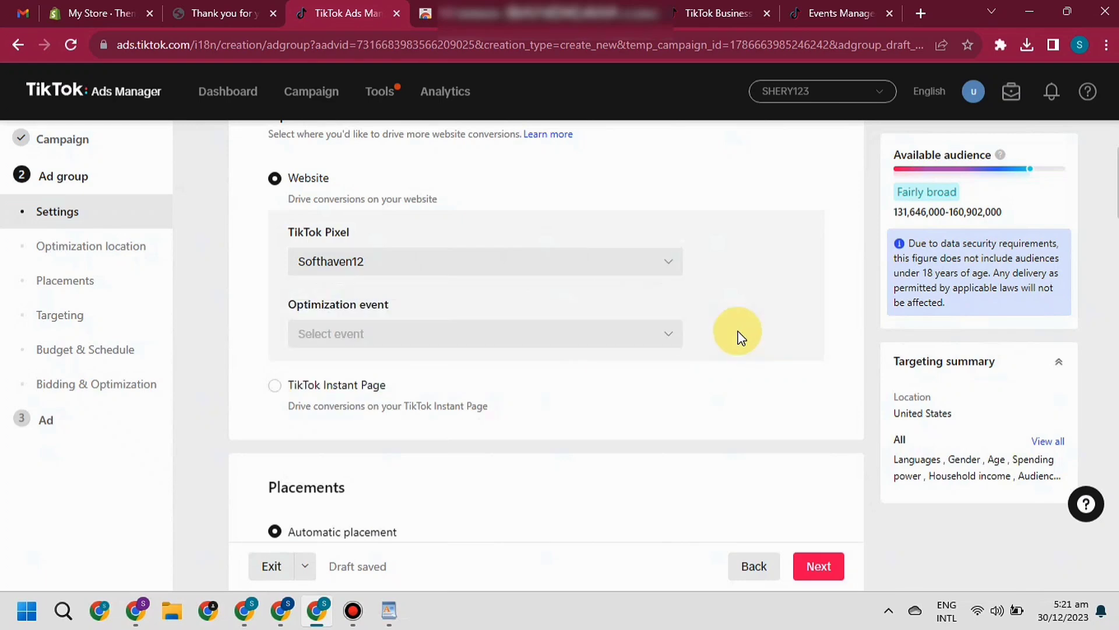
{"action": "left_click", "coordinate": [623, 333]}
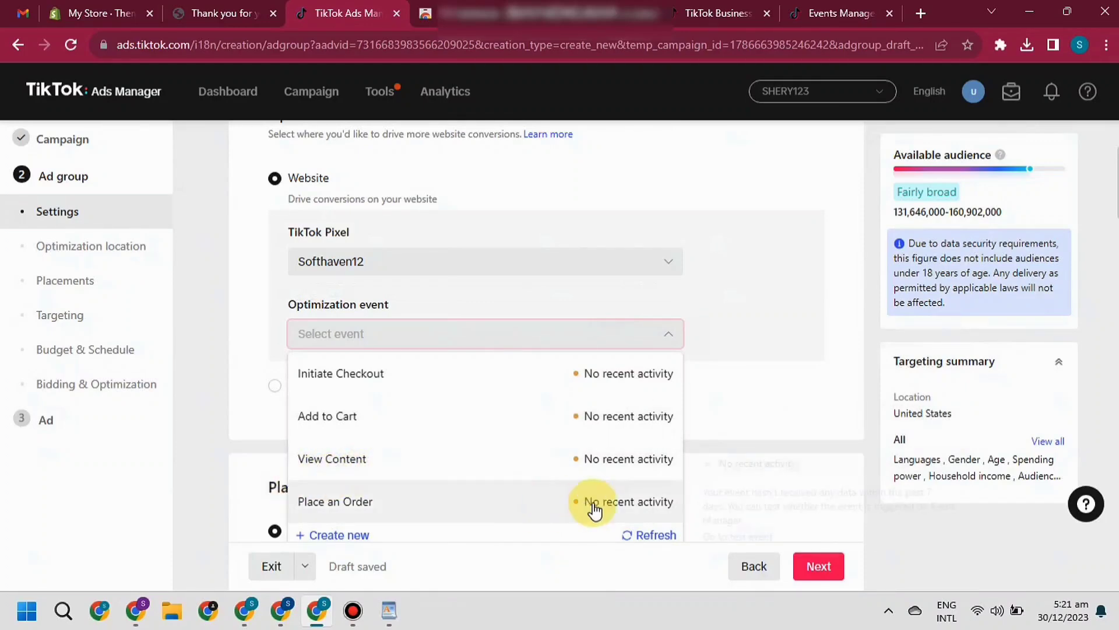
{"action": "mouse_move", "coordinate": [623, 475]}
Visit the Shopify storefront from the order confirmation page and open the Anti Static Power Socket product from the catalog
{"action": "left_click", "coordinate": [225, 12]}
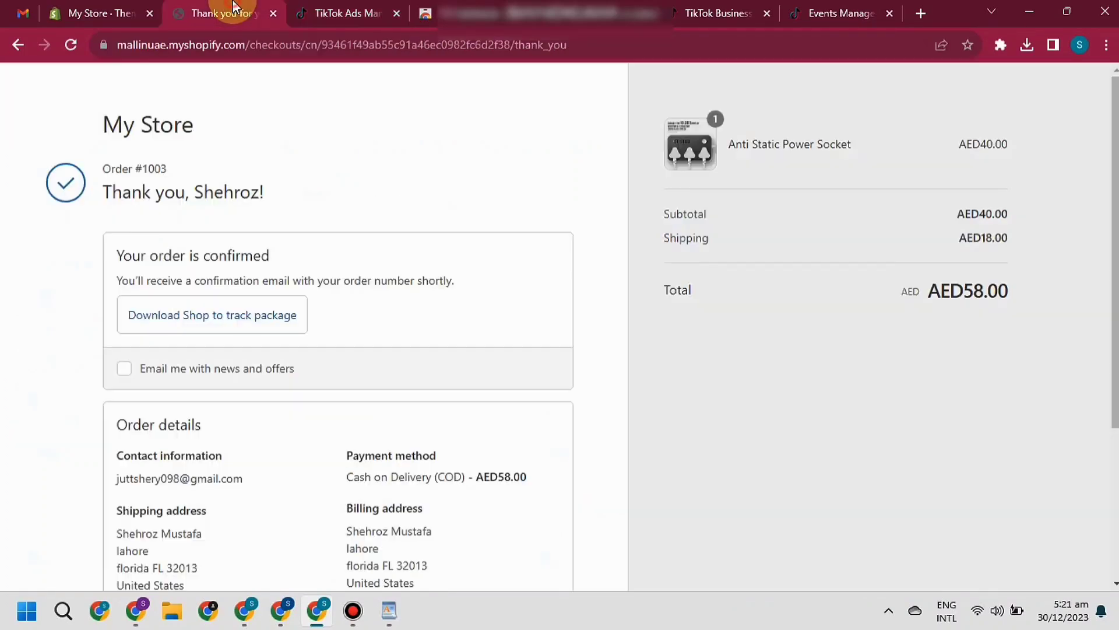
{"action": "left_click", "coordinate": [129, 122]}
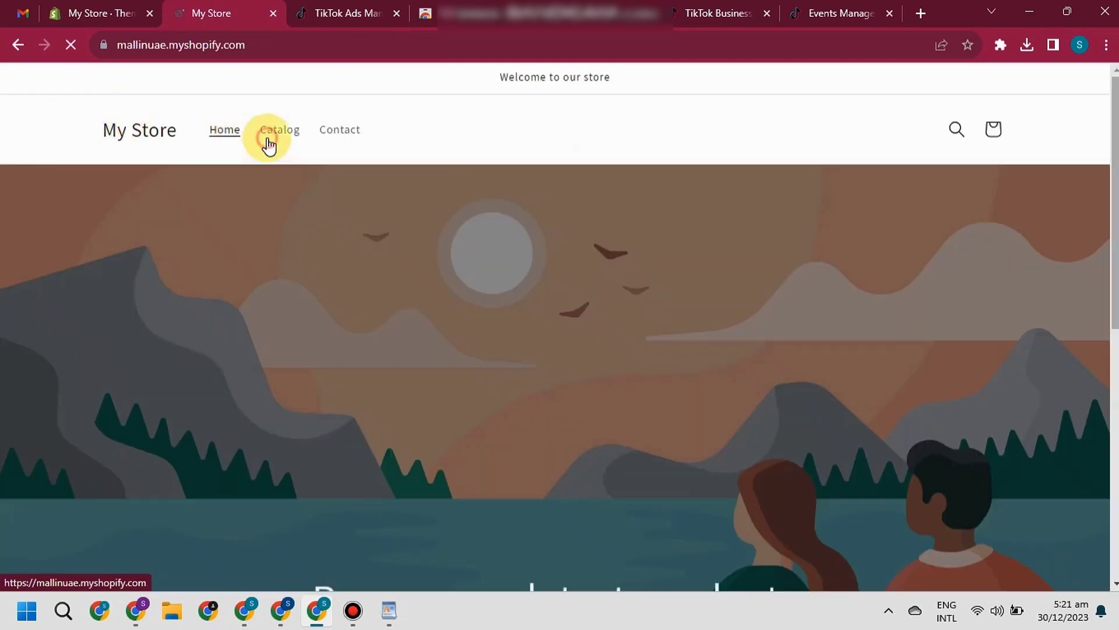
{"action": "left_click", "coordinate": [268, 140]}
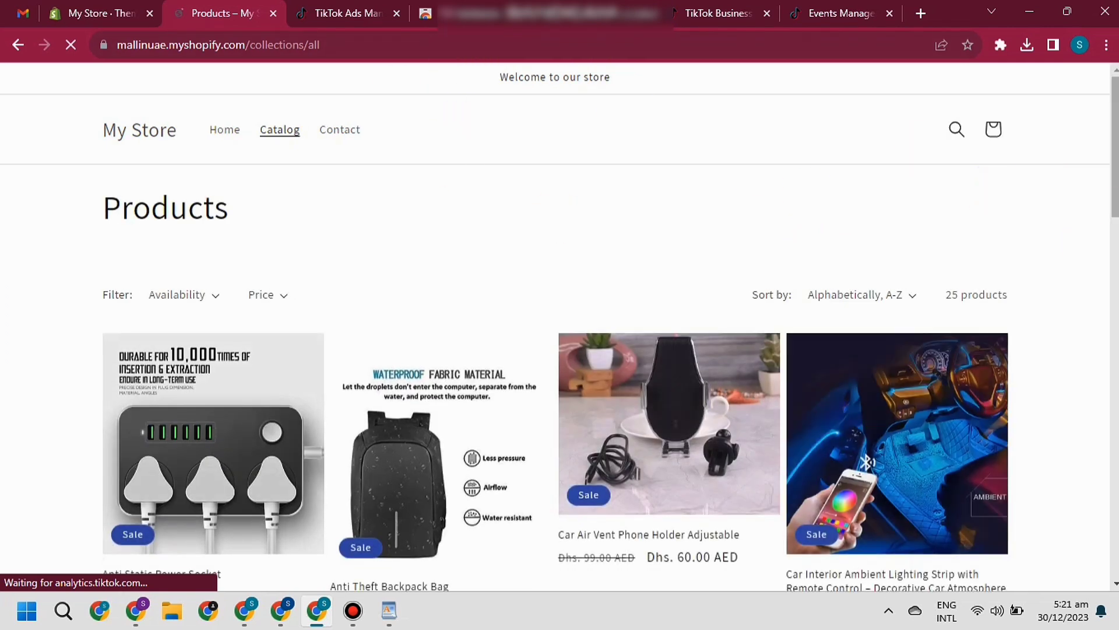
{"action": "left_click", "coordinate": [185, 427]}
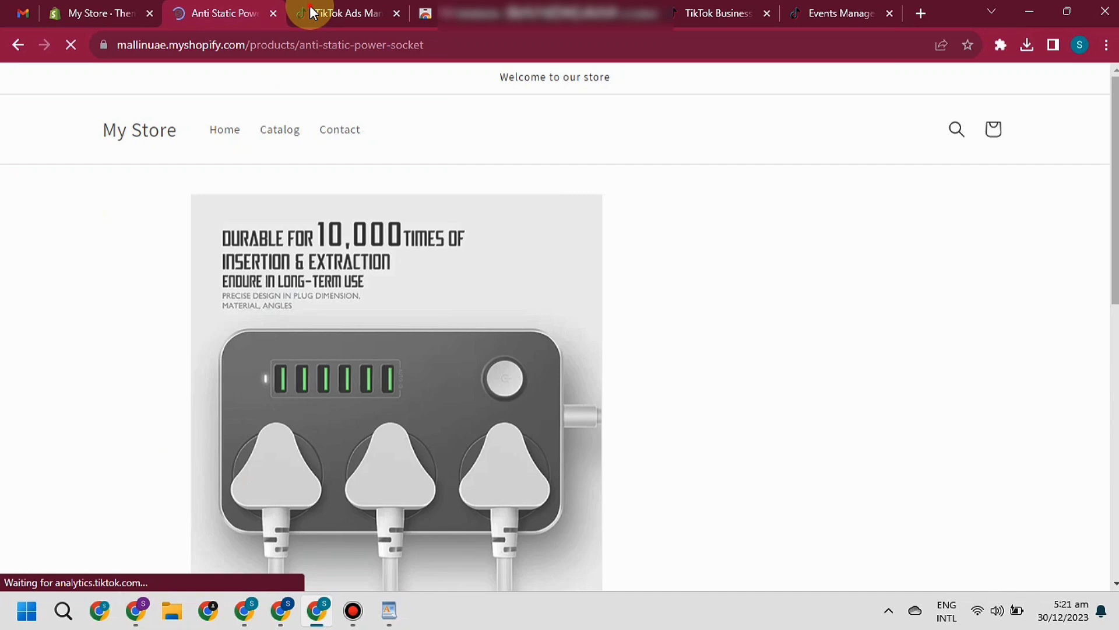
Return to the ad group settings, refresh the optimization events again, and check the Softhaven12 pixel's status
{"action": "left_click", "coordinate": [318, 12]}
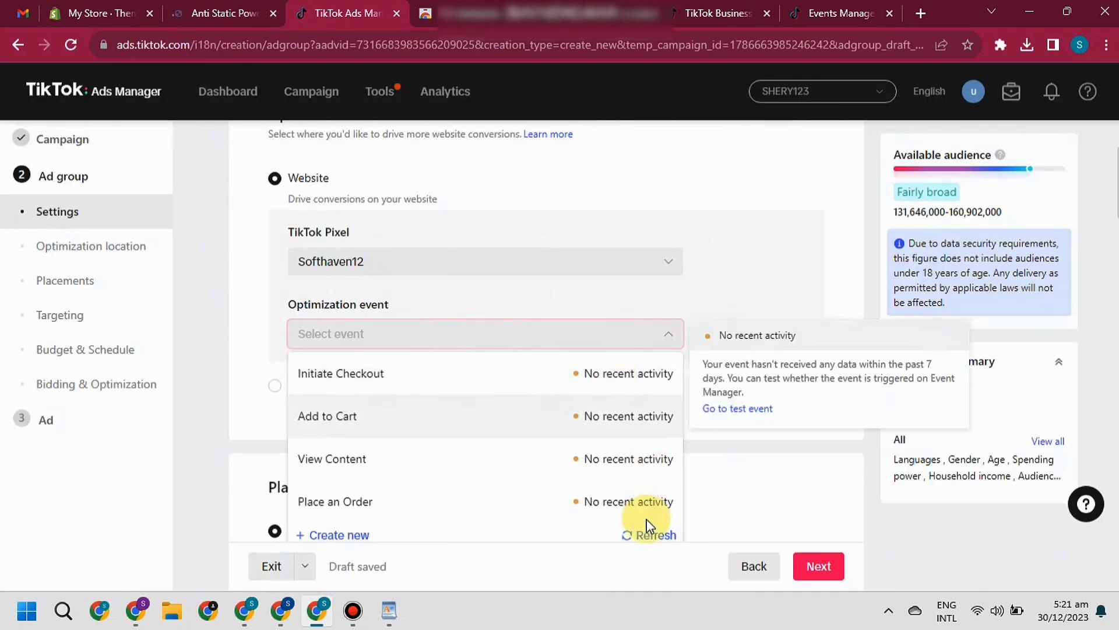
{"action": "left_click", "coordinate": [647, 536]}
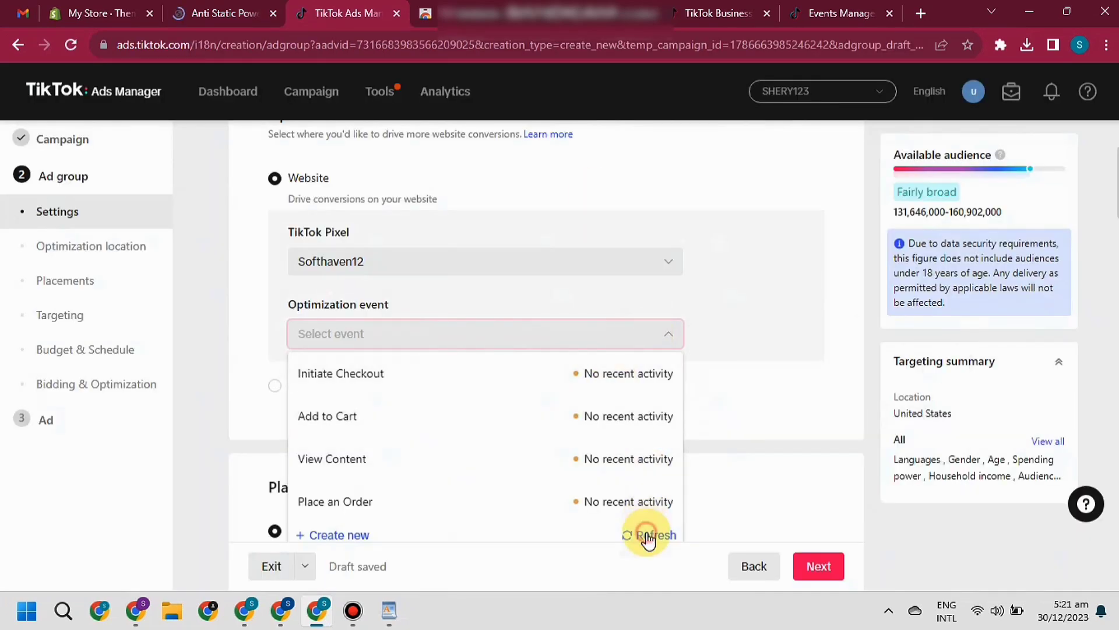
{"action": "left_click", "coordinate": [666, 337]}
{"action": "left_click", "coordinate": [620, 255]}
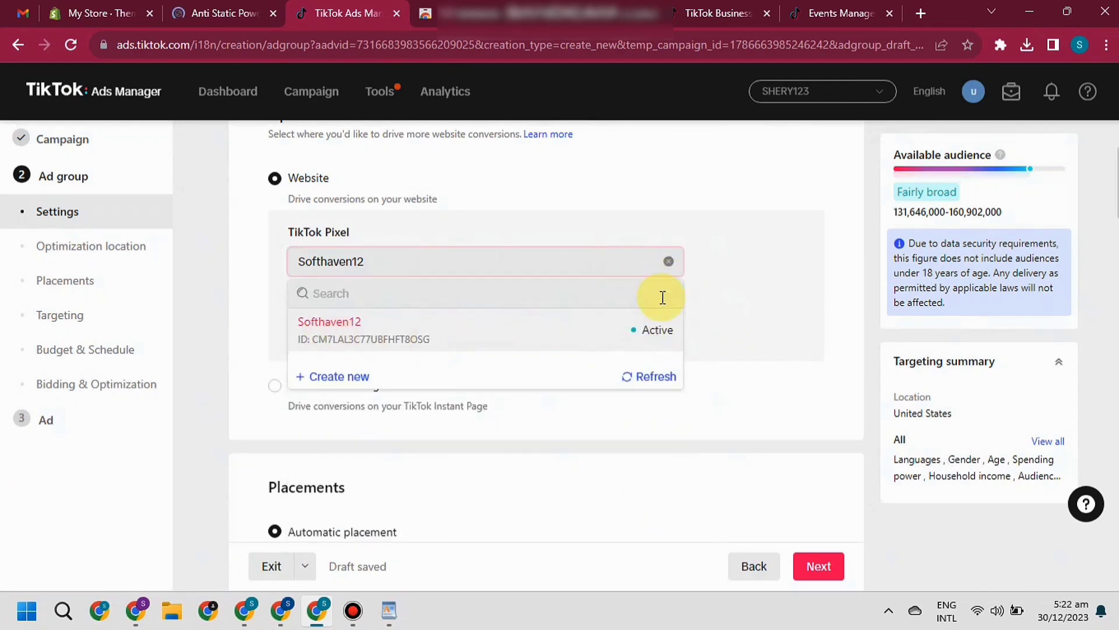
{"action": "left_click", "coordinate": [804, 307]}
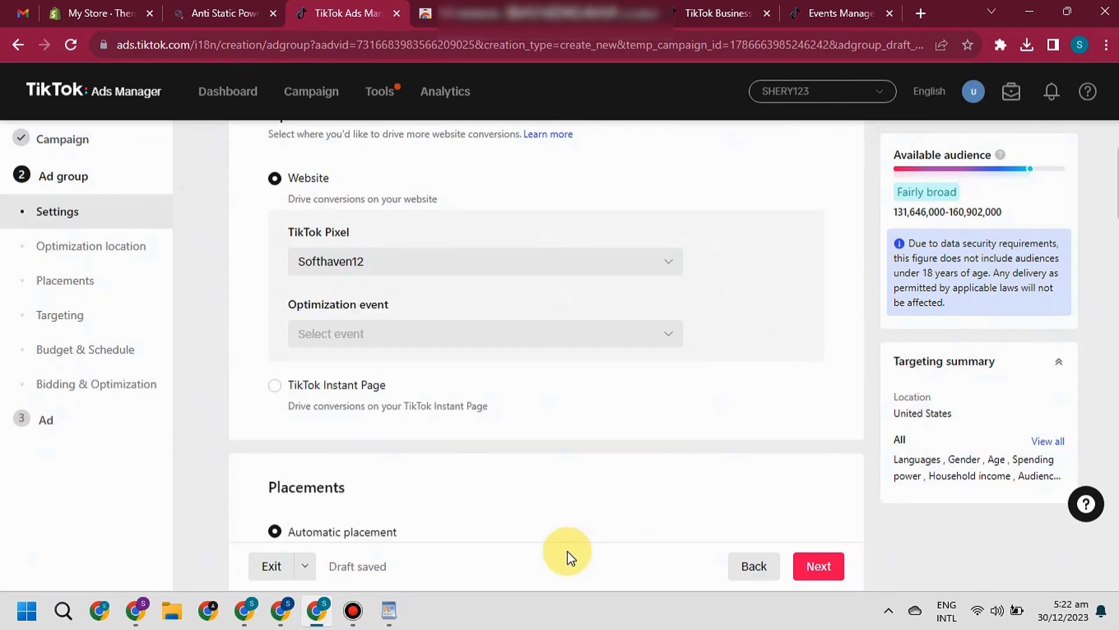
Switch to the WordPad checklist and strike through the CHECK PIXEL item
{"action": "left_click", "coordinate": [389, 611]}
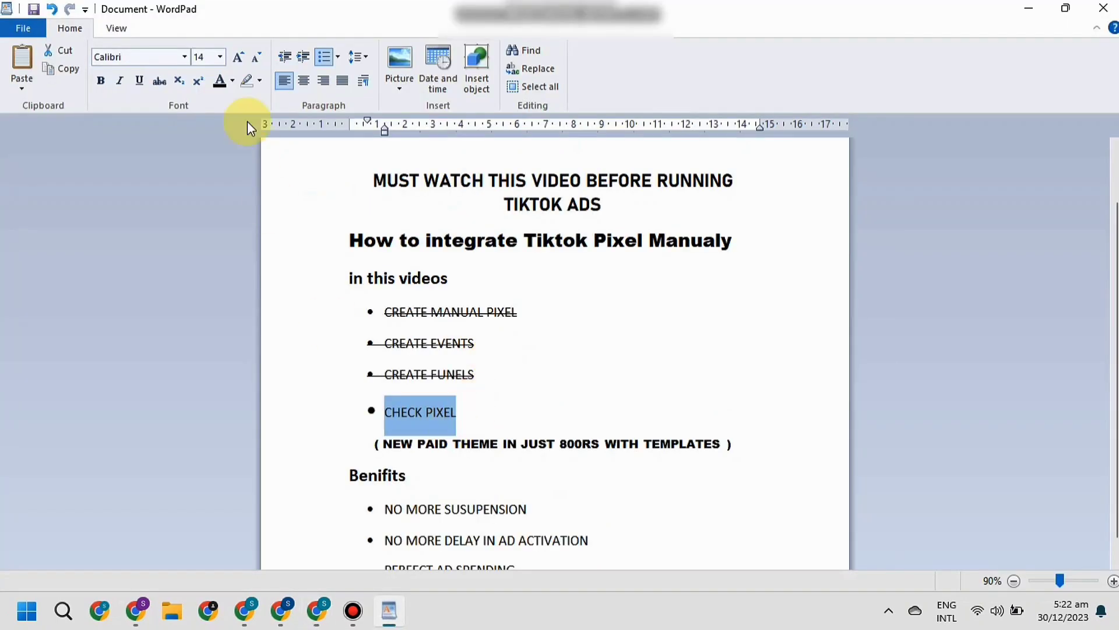
{"action": "left_click", "coordinate": [159, 81]}
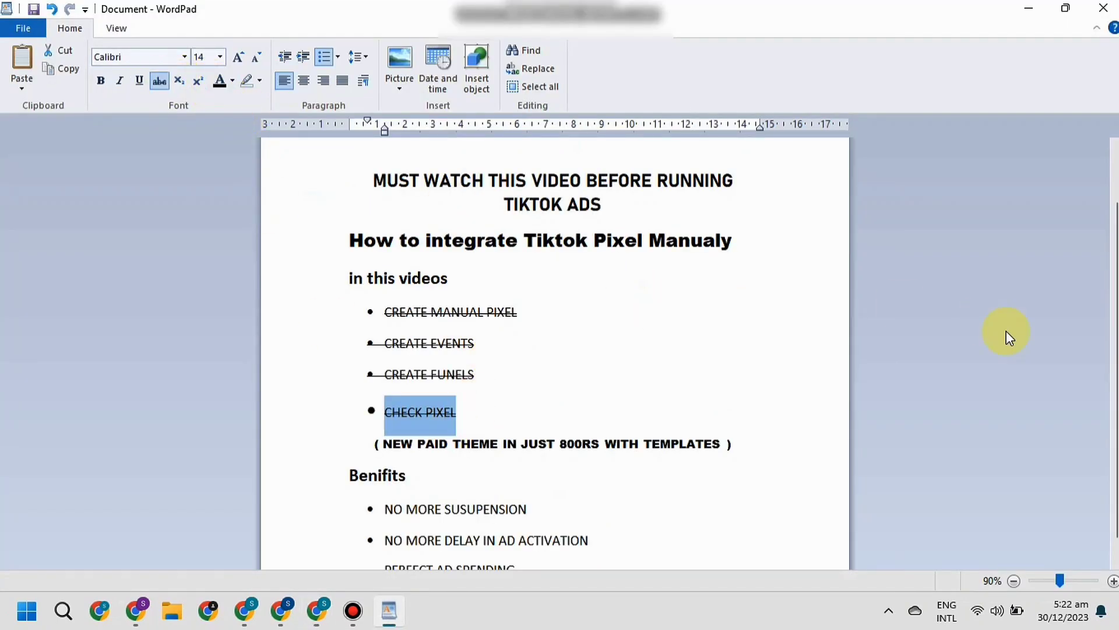
{"action": "left_click", "coordinate": [584, 284]}
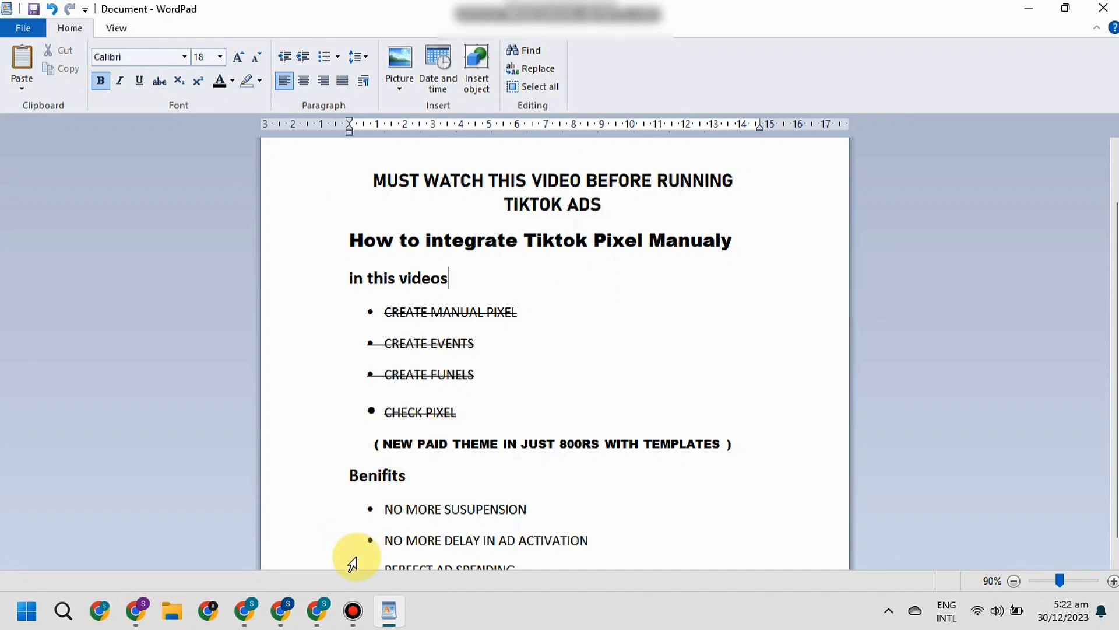